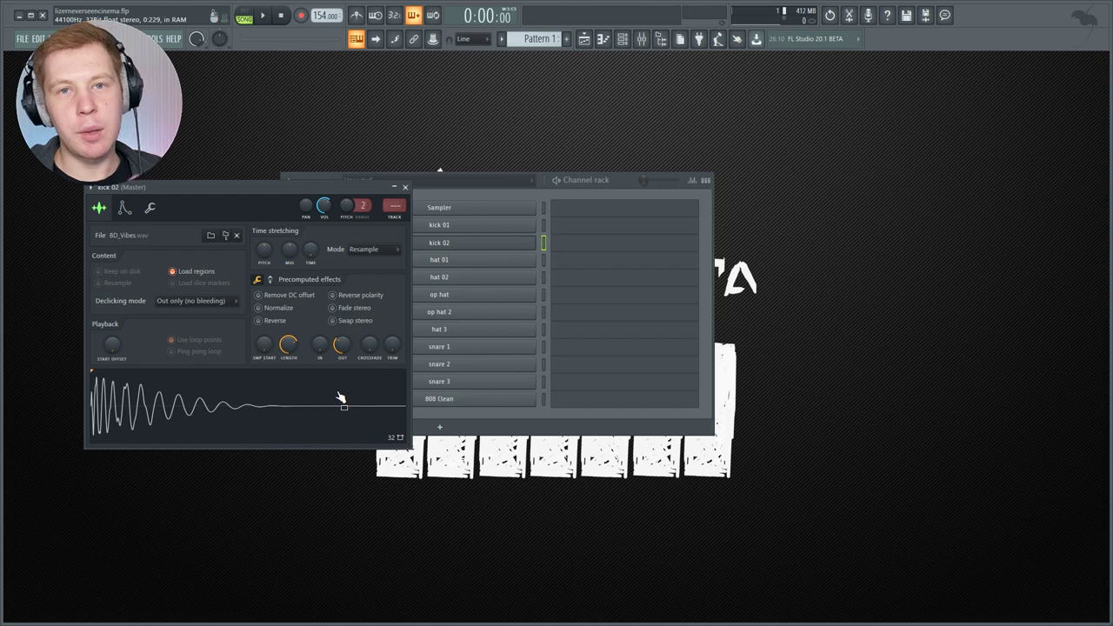
# - Open the piano roll for kick 01 and place C5 notes for the kick rhythm in bars 1, 3 and 4
pyautogui.click(540, 261)
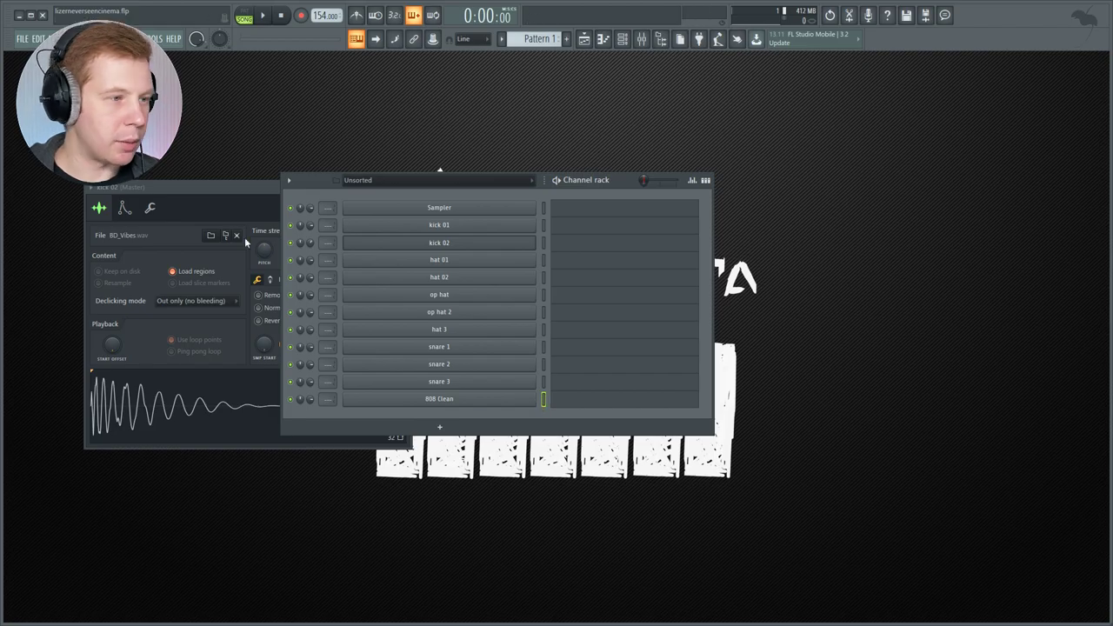
pyautogui.rightClick(633, 174)
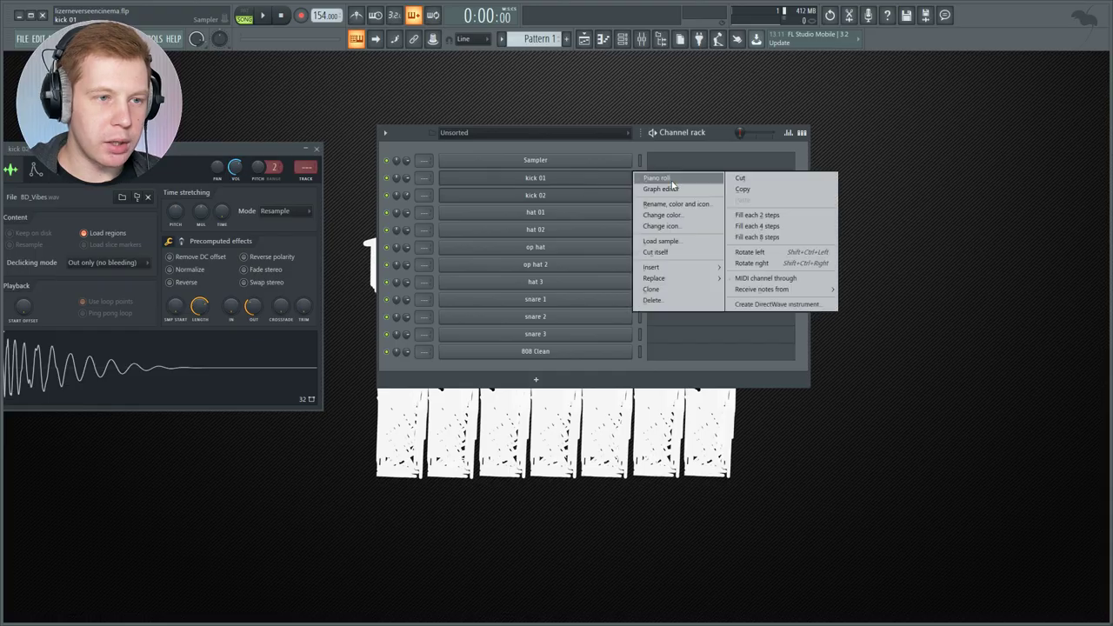
pyautogui.click(670, 182)
pyautogui.click(54, 253)
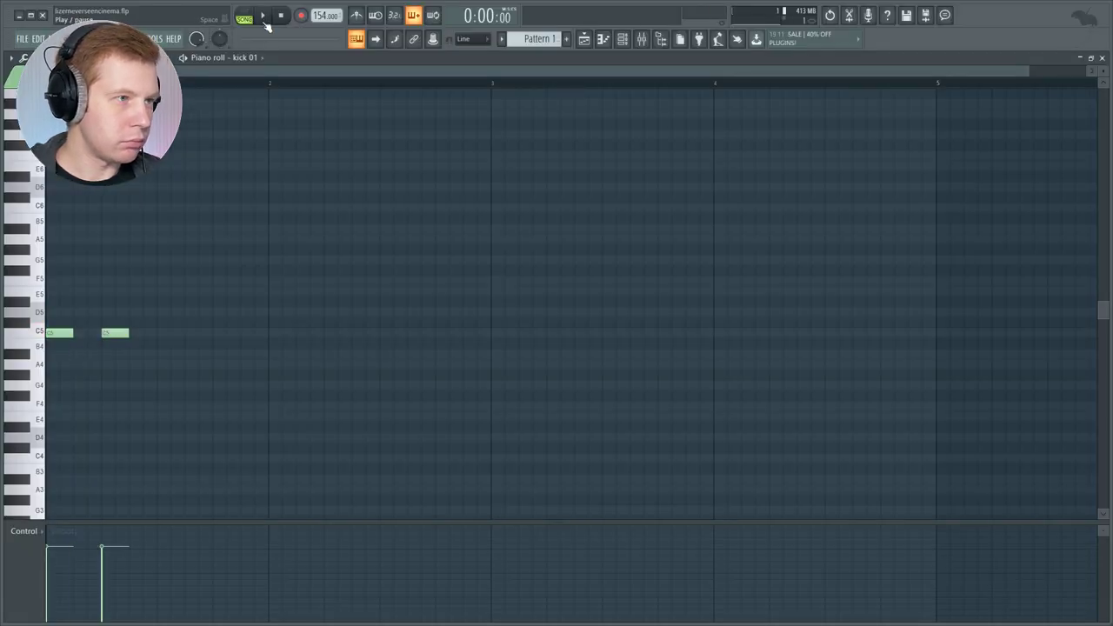
pyautogui.click(500, 334)
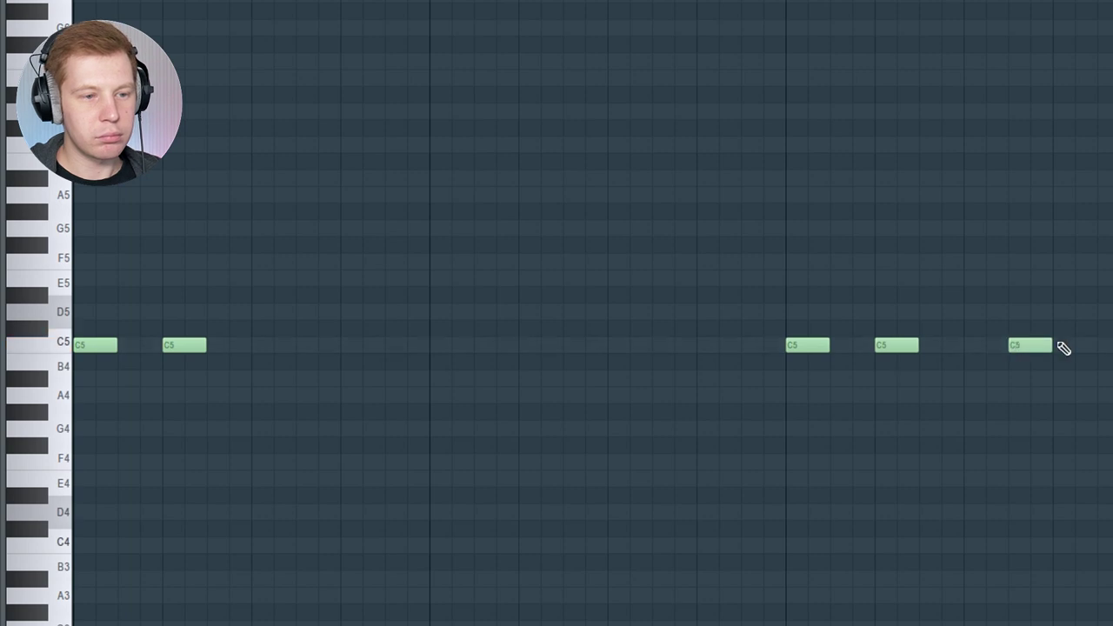
pyautogui.moveTo(1036, 345); pyautogui.dragTo(1112, 345)
pyautogui.click(718, 332)
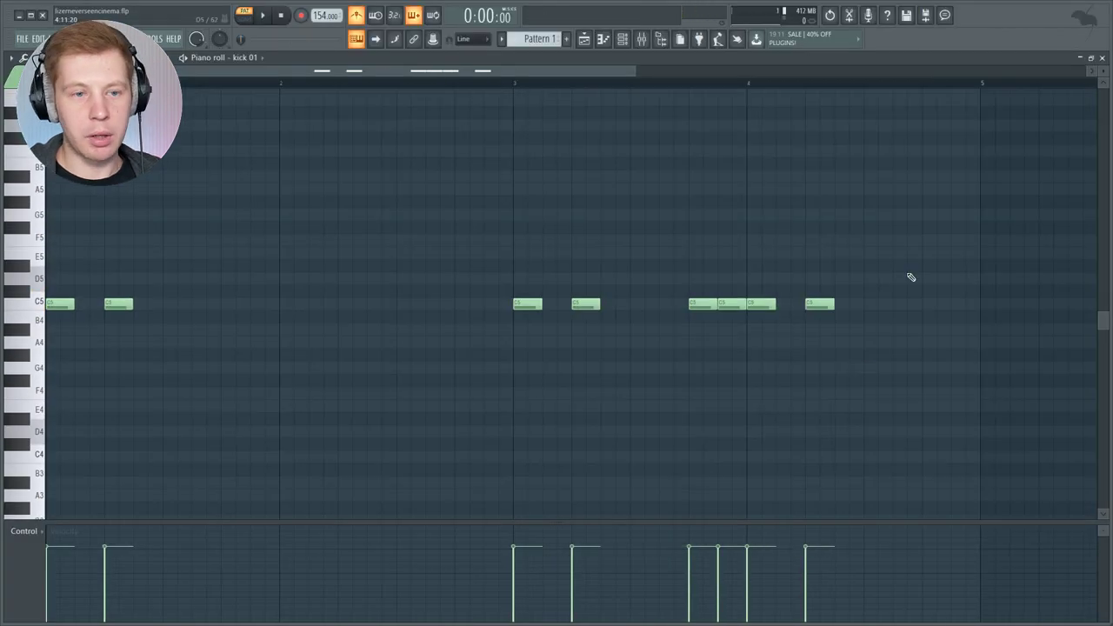
# - Duplicate the four-bar kick 01 pattern into bars 5 to 8 and play it back
pyautogui.moveTo(908, 274); pyautogui.dragTo(69, 417)
pyautogui.moveTo(59, 304); pyautogui.dragTo(548, 306)
pyautogui.keyDown('ctrl'); pyautogui.click(955, 337); pyautogui.keyUp('ctrl')
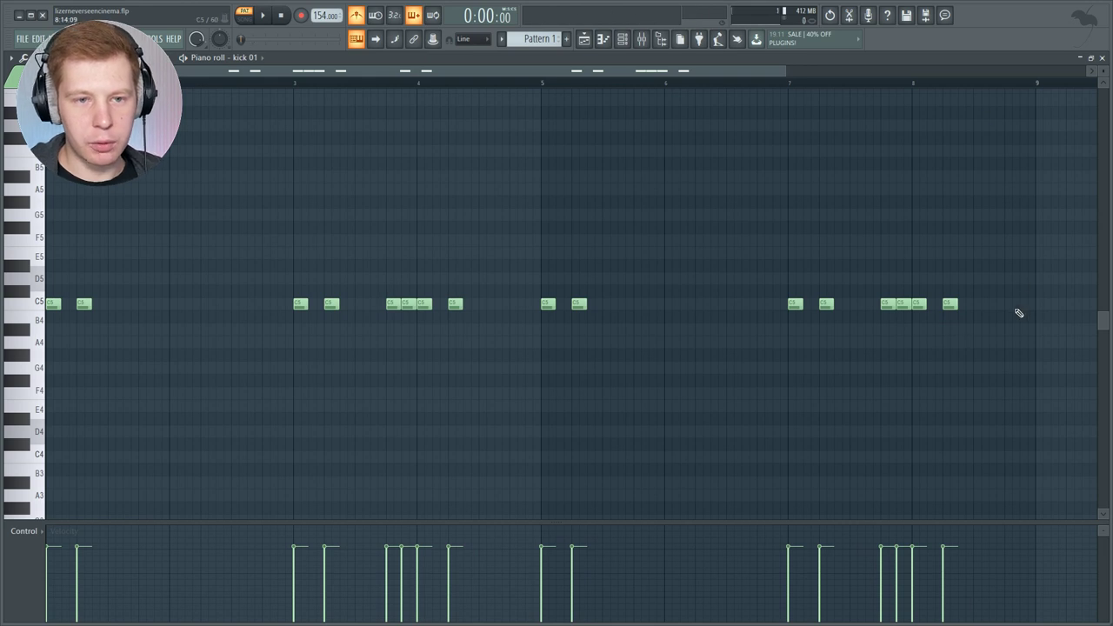
pyautogui.press('space')
pyautogui.click(977, 82)
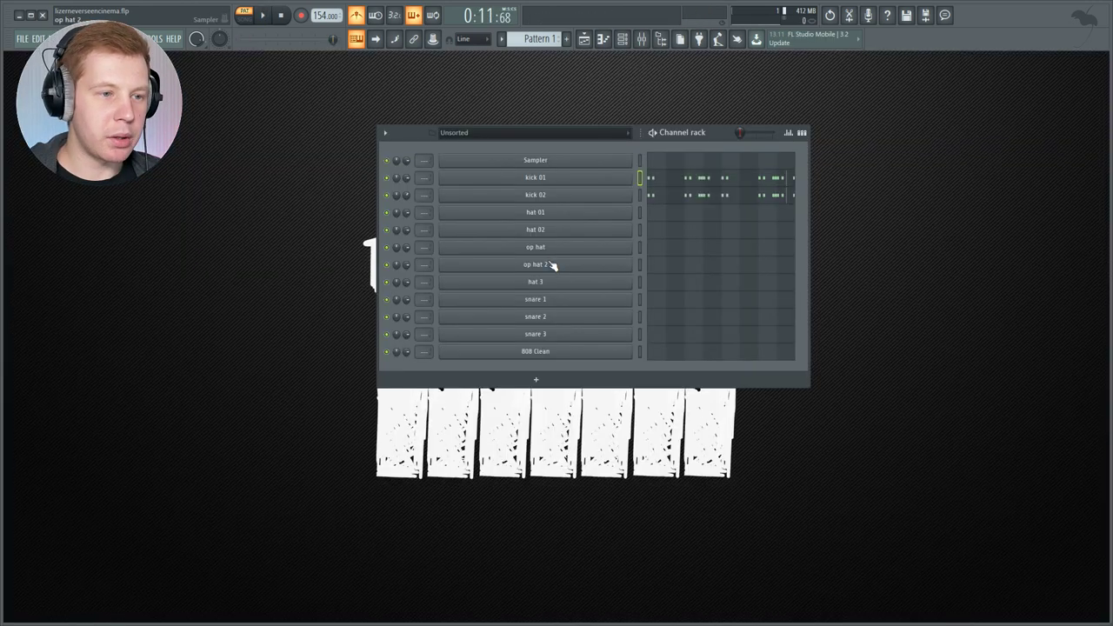
# - Place one snare 1 note in the middle of each of the eight bars and copy the pattern to snare 2 and snare 3
pyautogui.rightClick(556, 307)
pyautogui.click(654, 299)
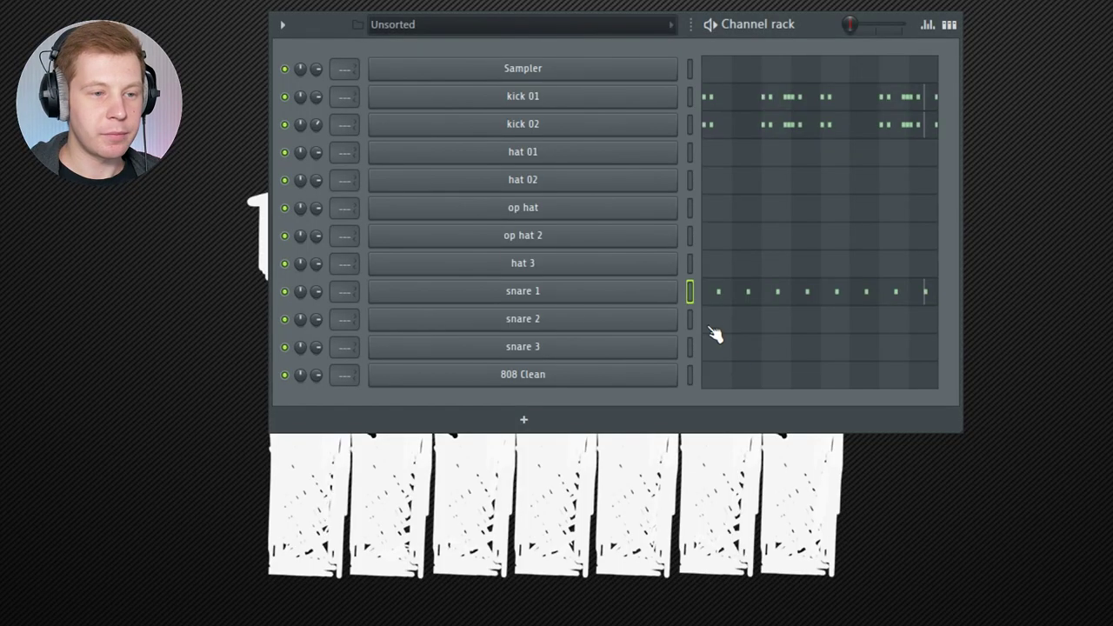
pyautogui.click(690, 291)
pyautogui.click(690, 291)
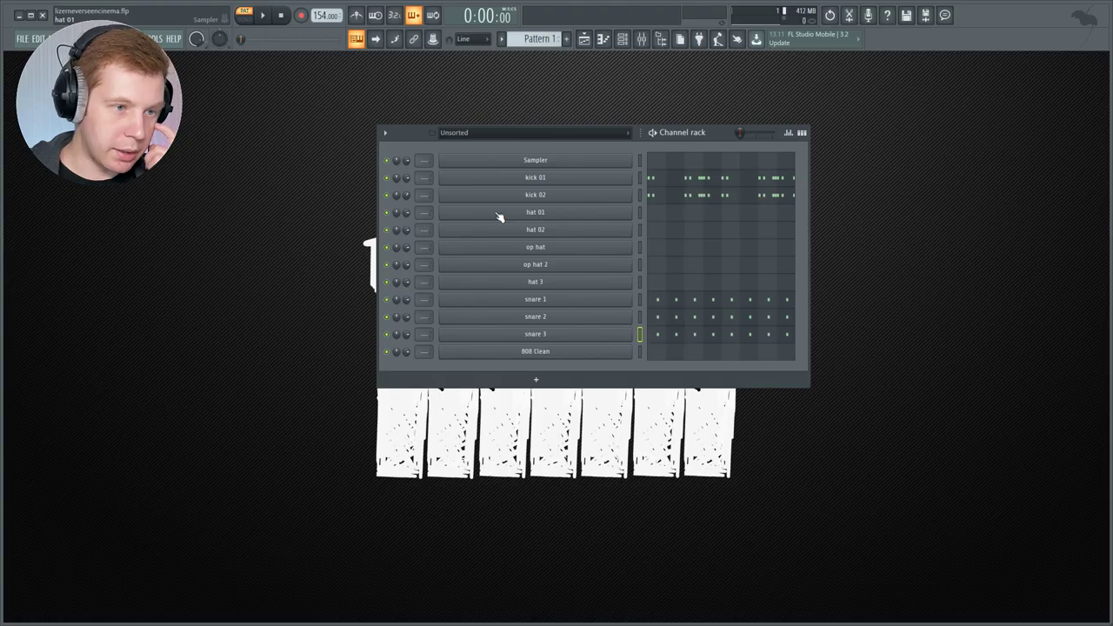
# - Fill bars 1 and 2 of hat 02 with sixteen consecutive C5 notes whose velocities alternate between high and low
pyautogui.click(576, 213)
pyautogui.click(551, 233)
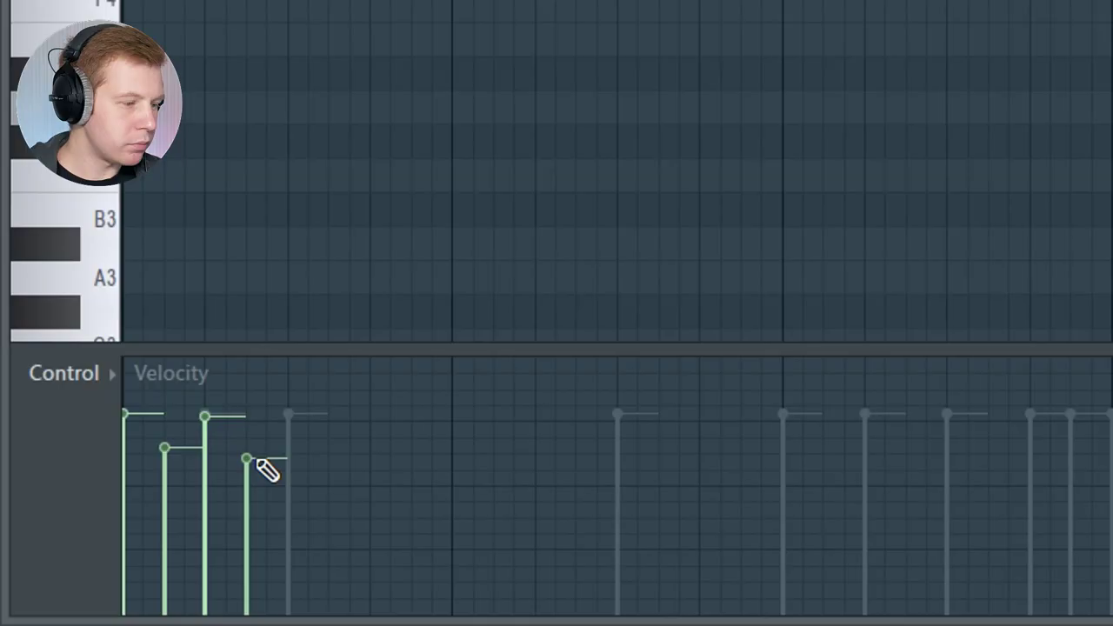
pyautogui.moveTo(210, 311); pyautogui.dragTo(173, 311)
pyautogui.rightClick(214, 402)
pyautogui.press('space')
pyautogui.moveTo(218, 361); pyautogui.dragTo(176, 304)
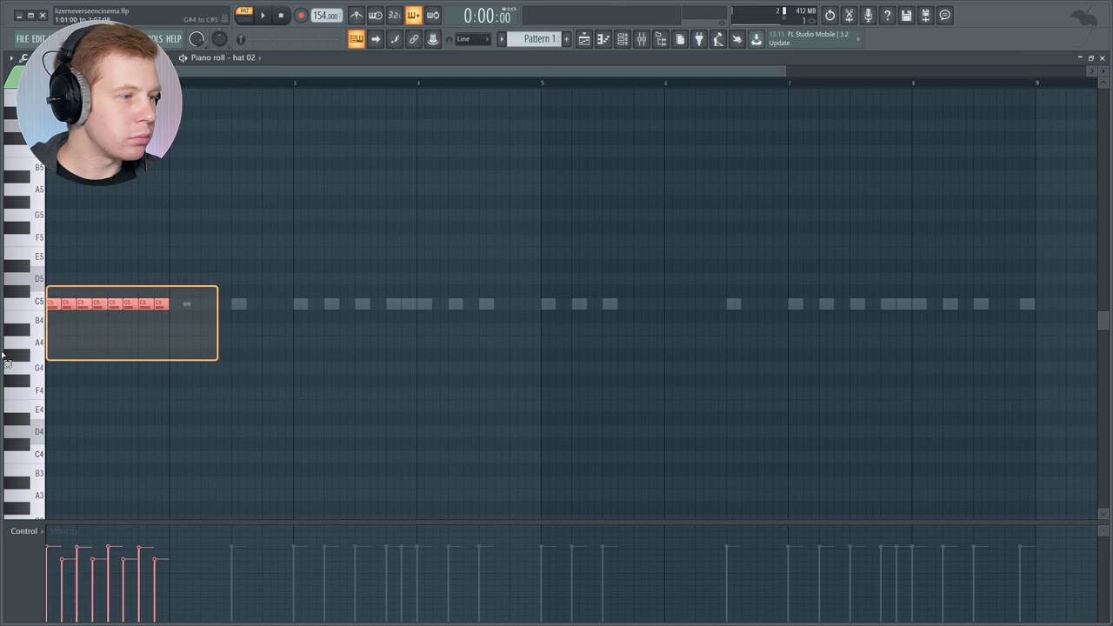
pyautogui.rightClick(256, 368)
pyautogui.press('space')
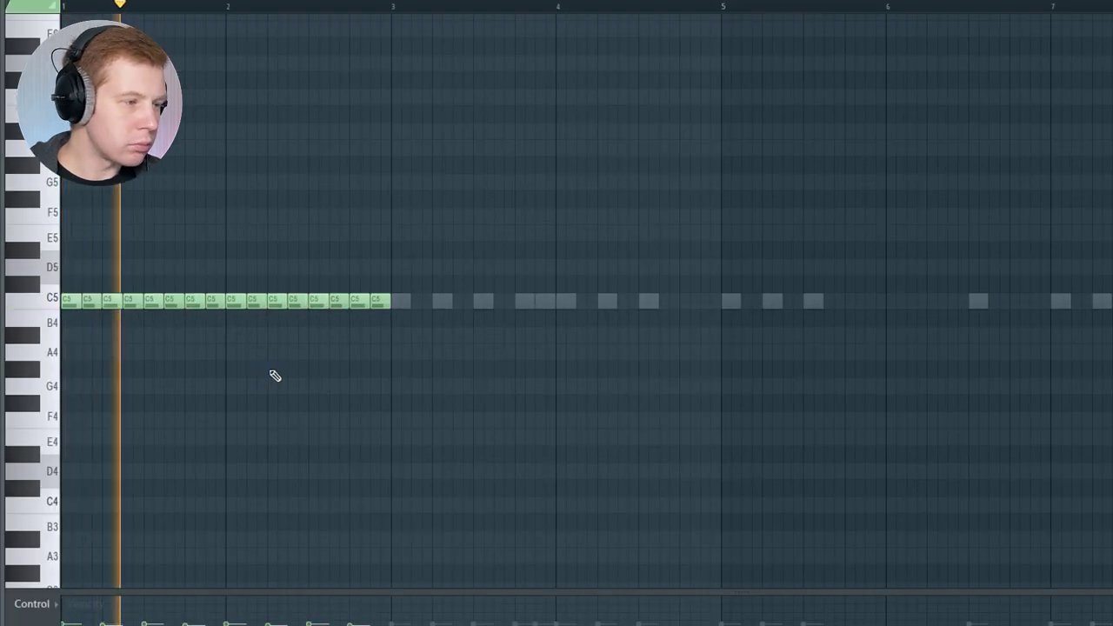
# - With the snap at 1/3 step, replace the hat 02 note just before the middle of bar 2 with a three-note roll and audition it
pyautogui.scroll(3, 337, 247)
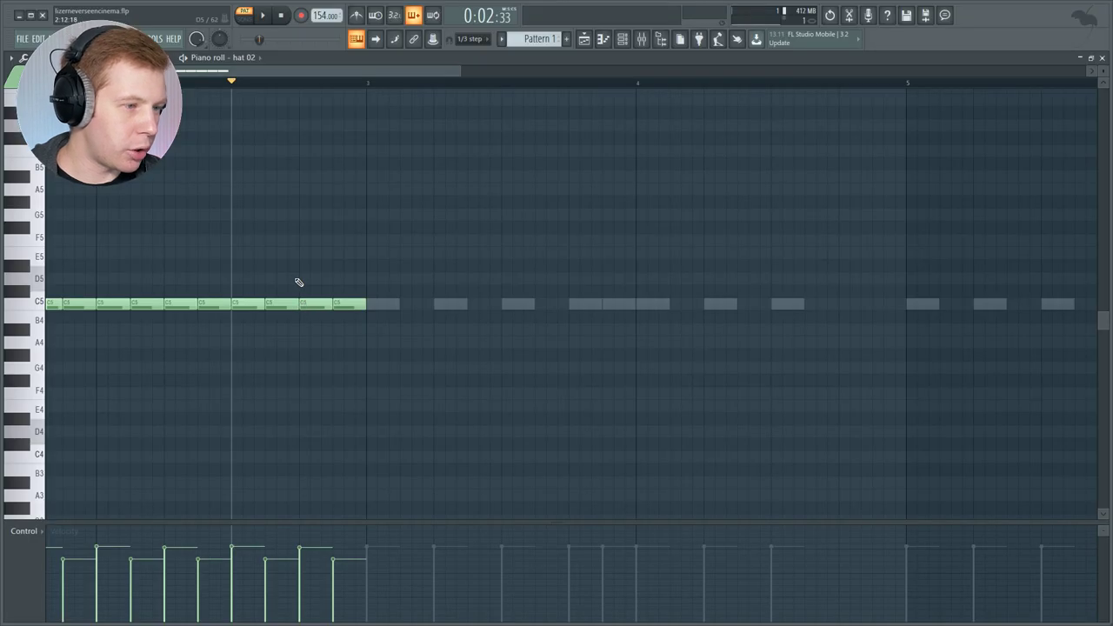
pyautogui.scroll(-4, 299, 281)
pyautogui.scroll(1, 174, 335)
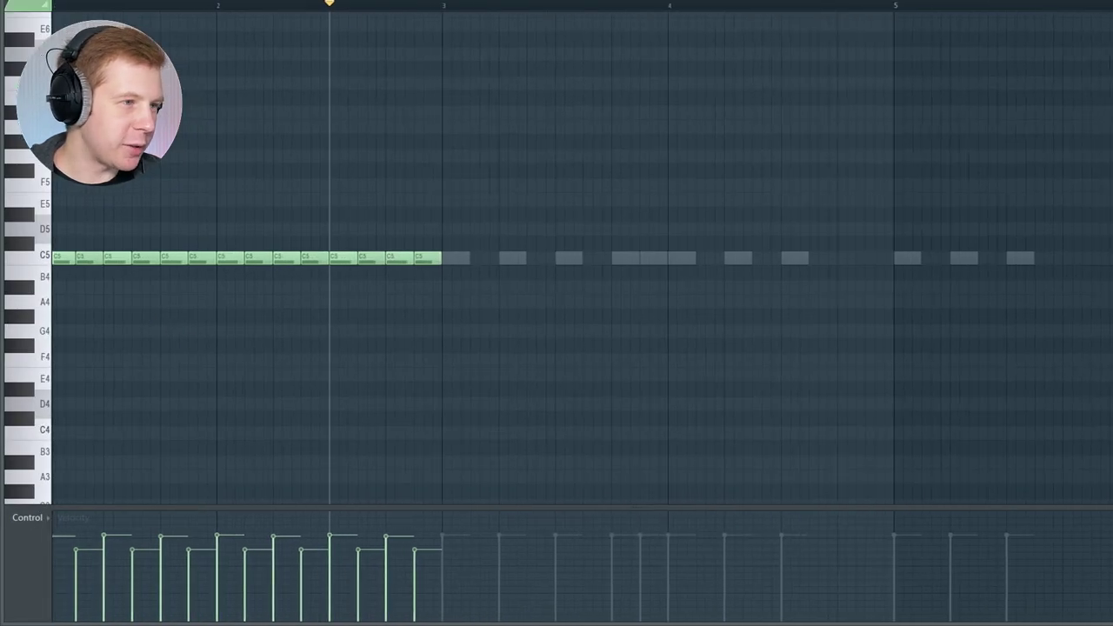
pyautogui.moveTo(82, 189); pyautogui.dragTo(13, 190)
pyautogui.click(289, 5)
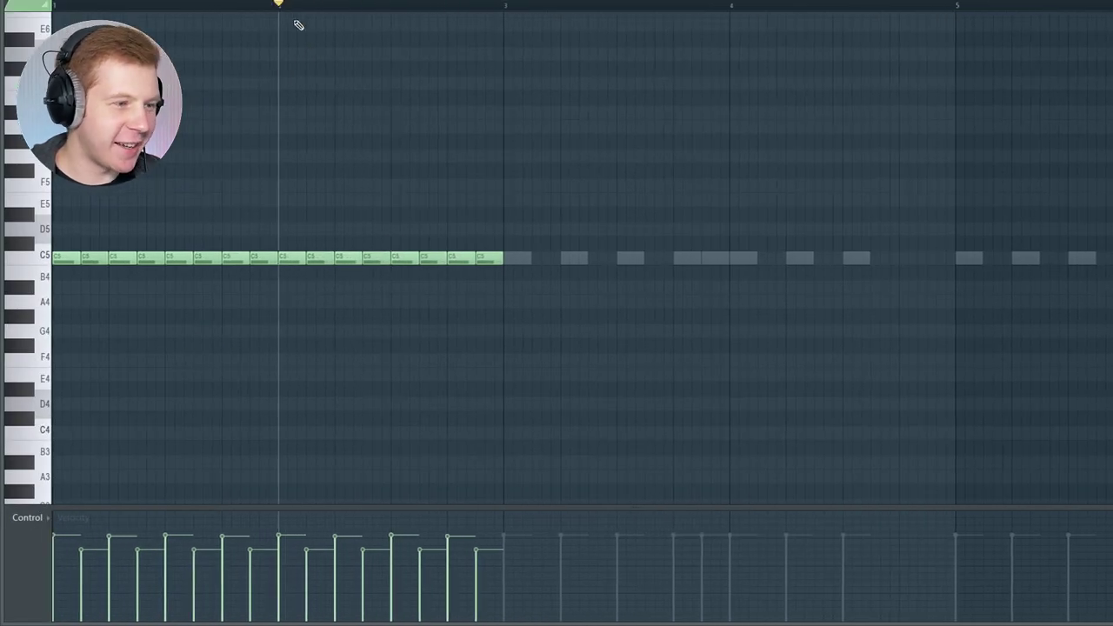
pyautogui.scroll(2, 372, 262)
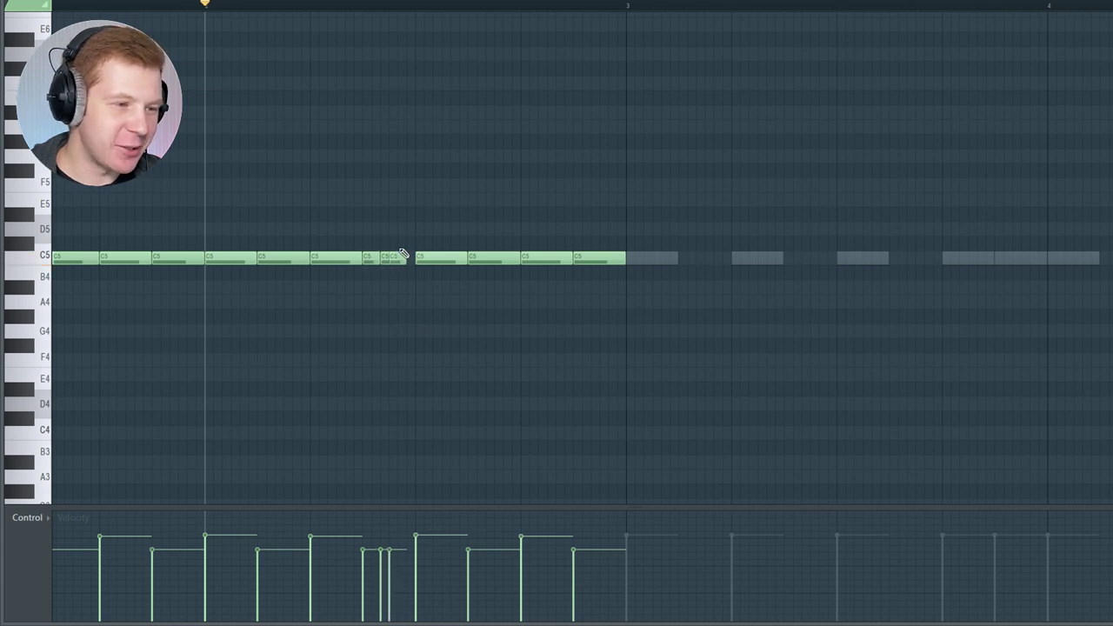
pyautogui.press('space')
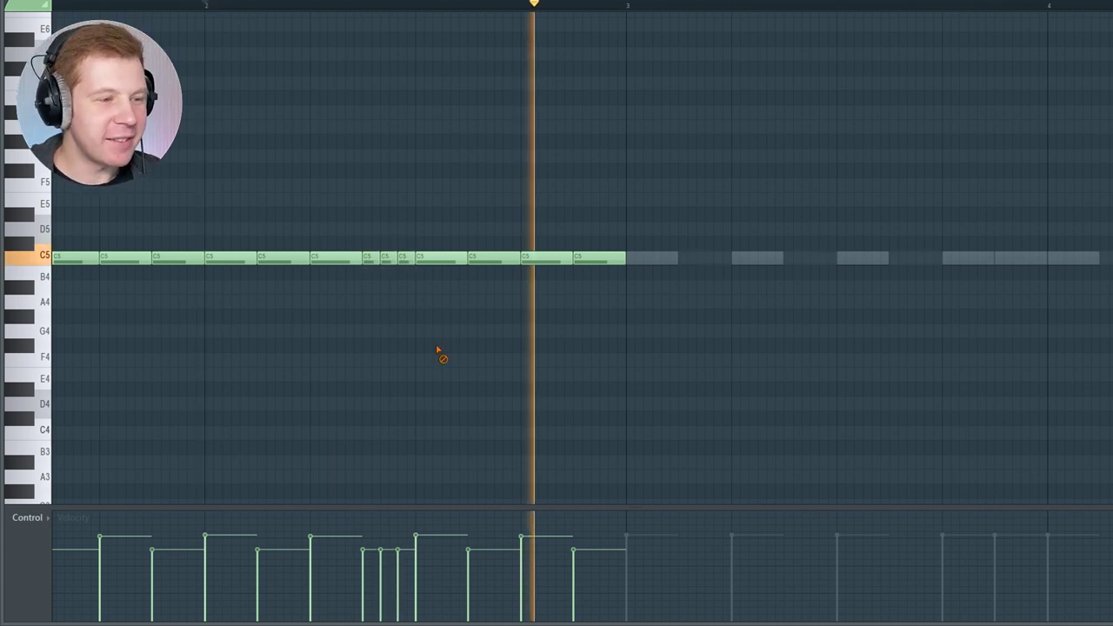
# - Ramp the velocities of the three-note roll upward and duplicate the two-bar hat 02 pattern into bars 3 and 4
pyautogui.press('space')
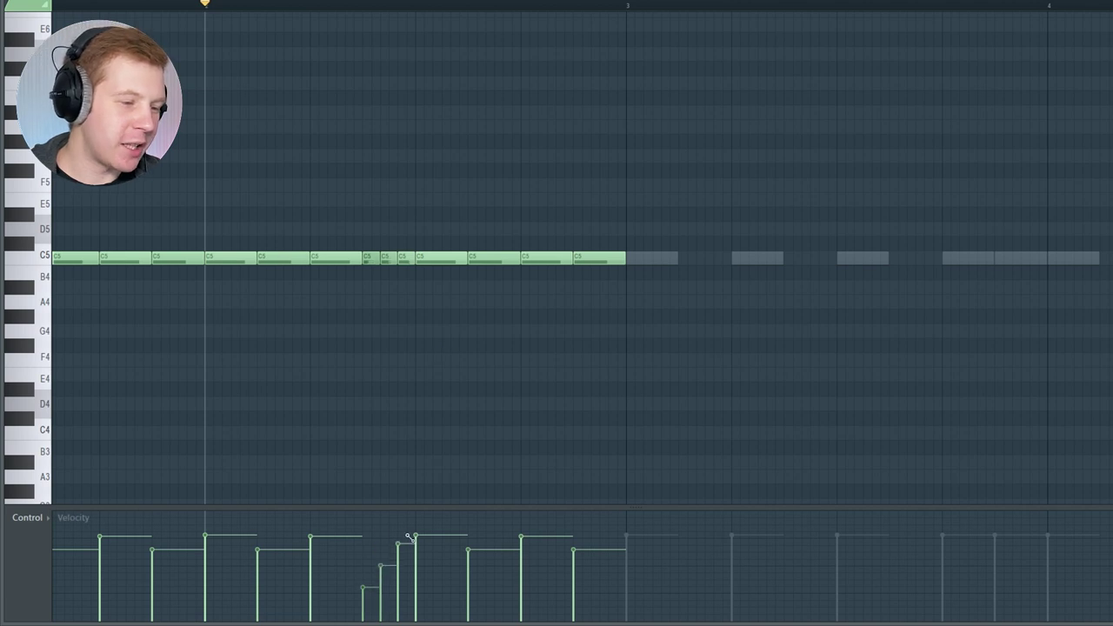
pyautogui.press('space')
pyautogui.press('space')
pyautogui.scroll(-2, 413, 391)
pyautogui.moveTo(515, 209); pyautogui.dragTo(447, 275)
pyautogui.click(455, 328)
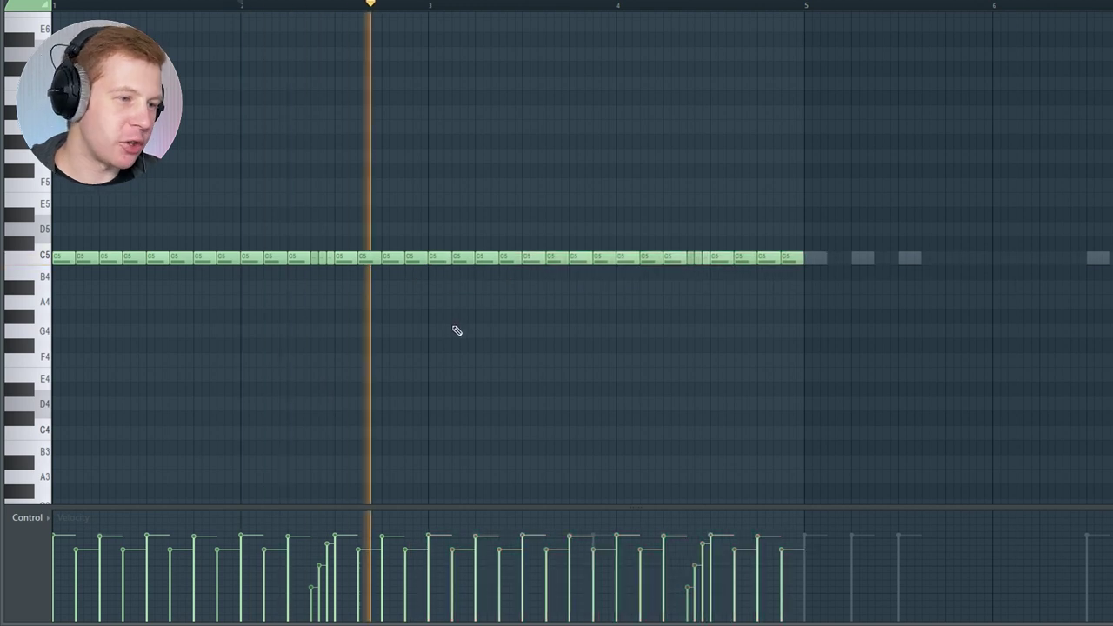
# - Replace the last two hat 02 notes of bar 4 with three evenly spaced notes and duplicate the four-bar pattern into bars 5 to 8
pyautogui.scroll(3, 630, 295)
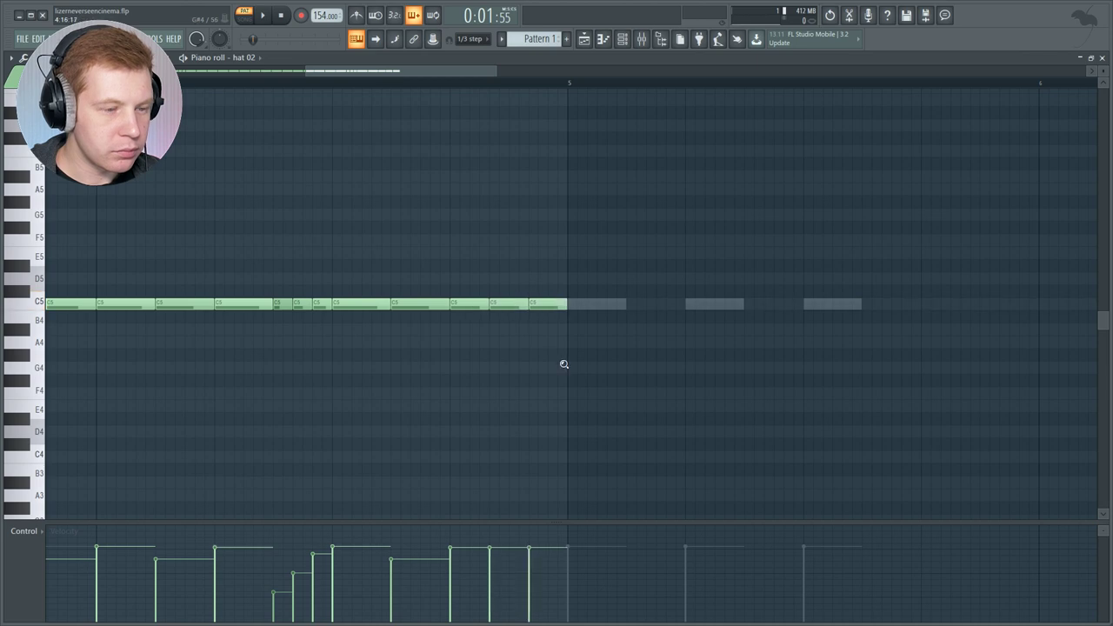
pyautogui.scroll(-1, 574, 348)
pyautogui.moveTo(666, 261); pyautogui.dragTo(44, 386)
pyautogui.click(168, 406)
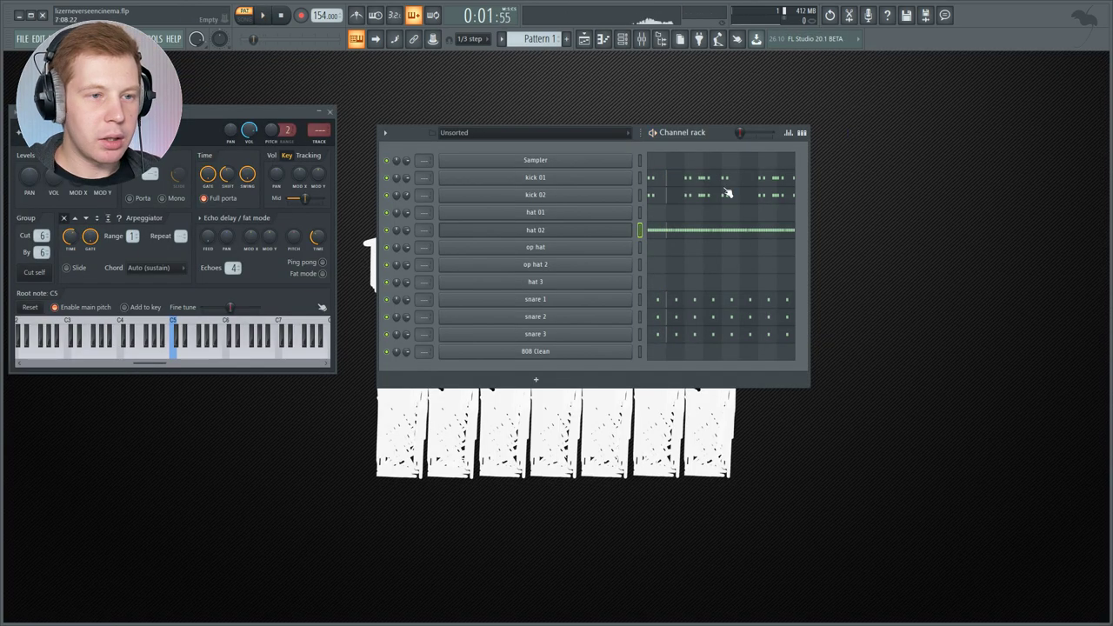
# - Open the piano roll for hat 01 and place two separate C5 notes in the first half of bar 1
pyautogui.click(574, 218)
pyautogui.rightClick(574, 223)
pyautogui.click(643, 214)
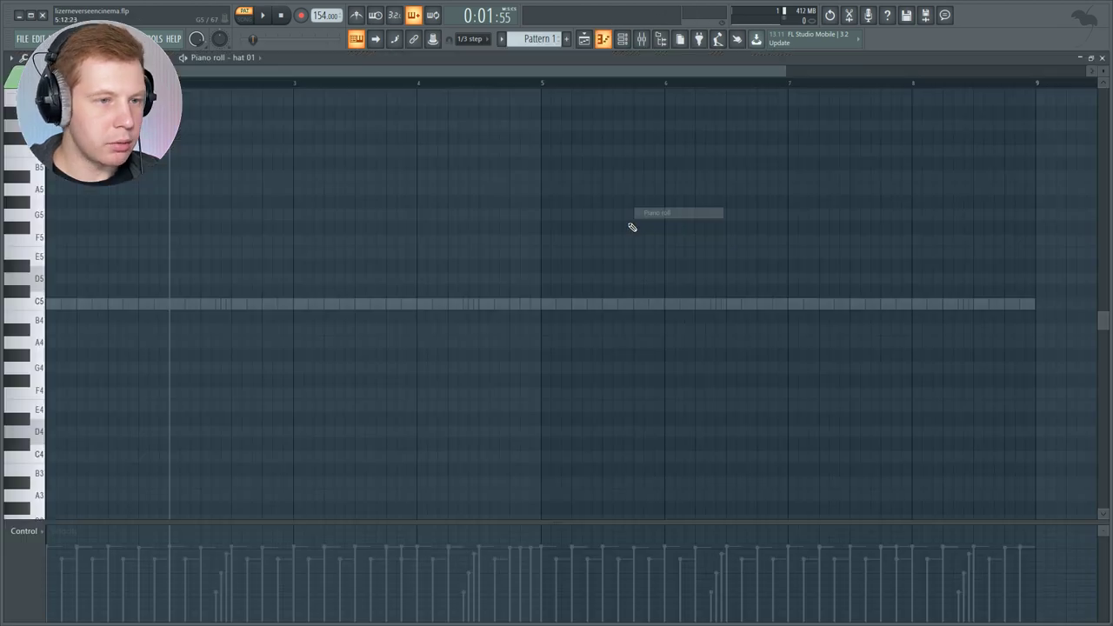
pyautogui.click(81, 304)
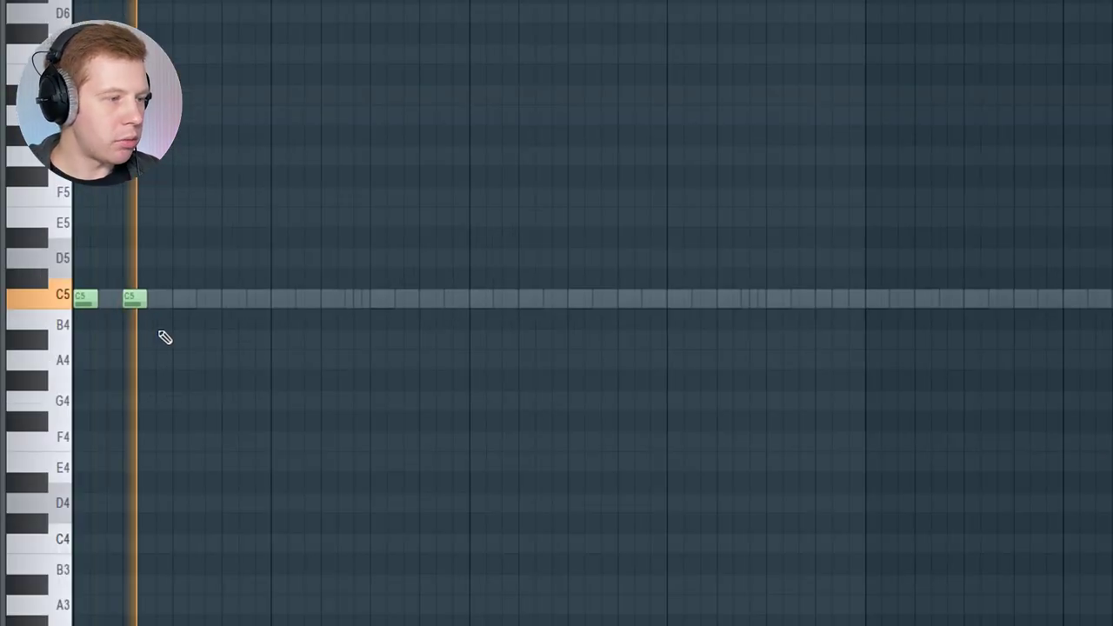
# - Examine the cut group settings of the hat 02 channel and return to the hat 01 piano roll
pyautogui.click(622, 39)
pyautogui.click(565, 232)
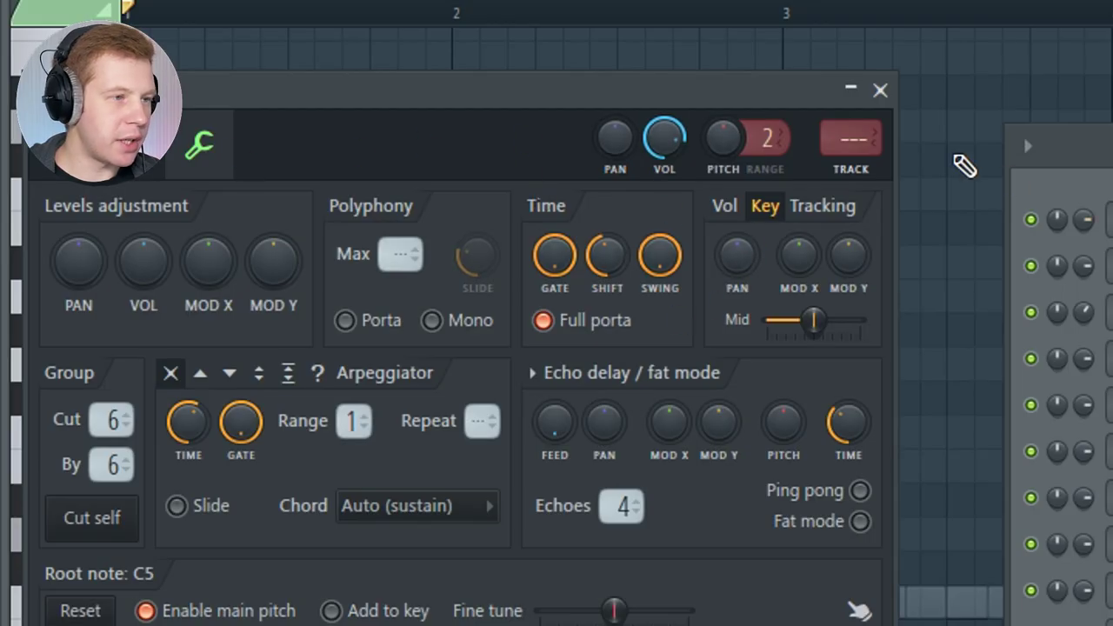
pyautogui.click(672, 219)
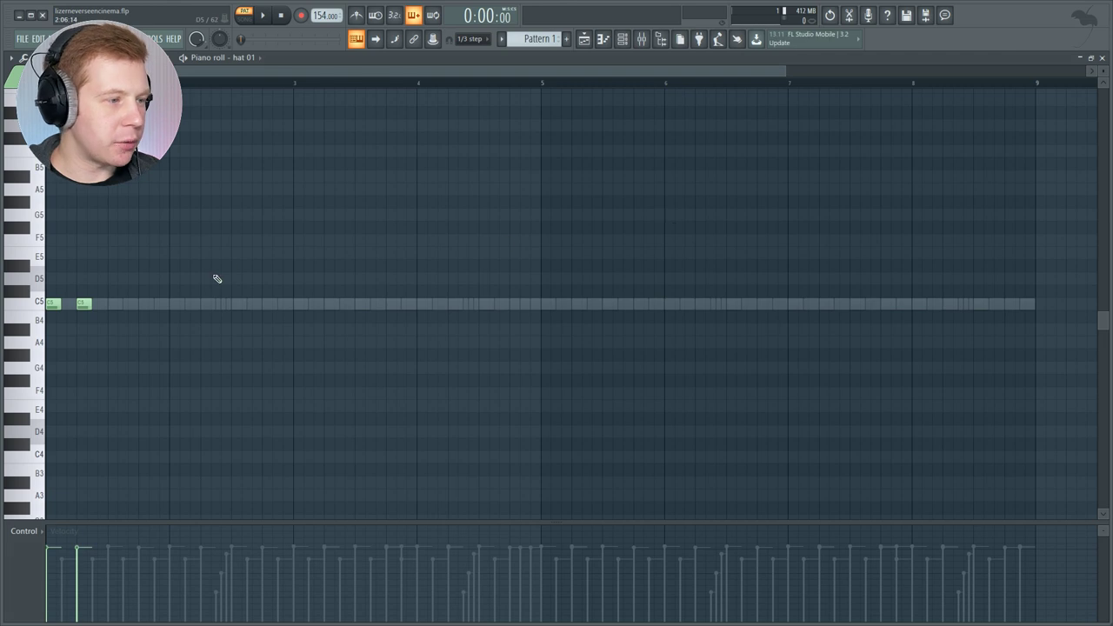
# - Arrange sparse C5 accent notes for hat 01 across bars 1 to 4 while the pattern plays
pyautogui.press('space')
pyautogui.click(143, 304)
pyautogui.click(174, 303)
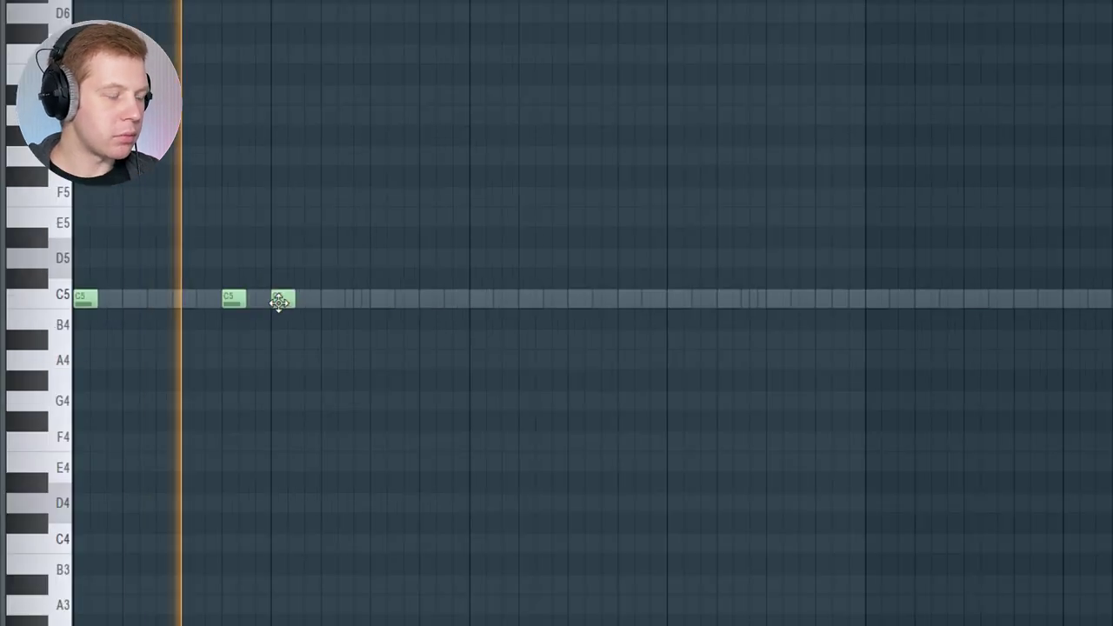
pyautogui.click(236, 304)
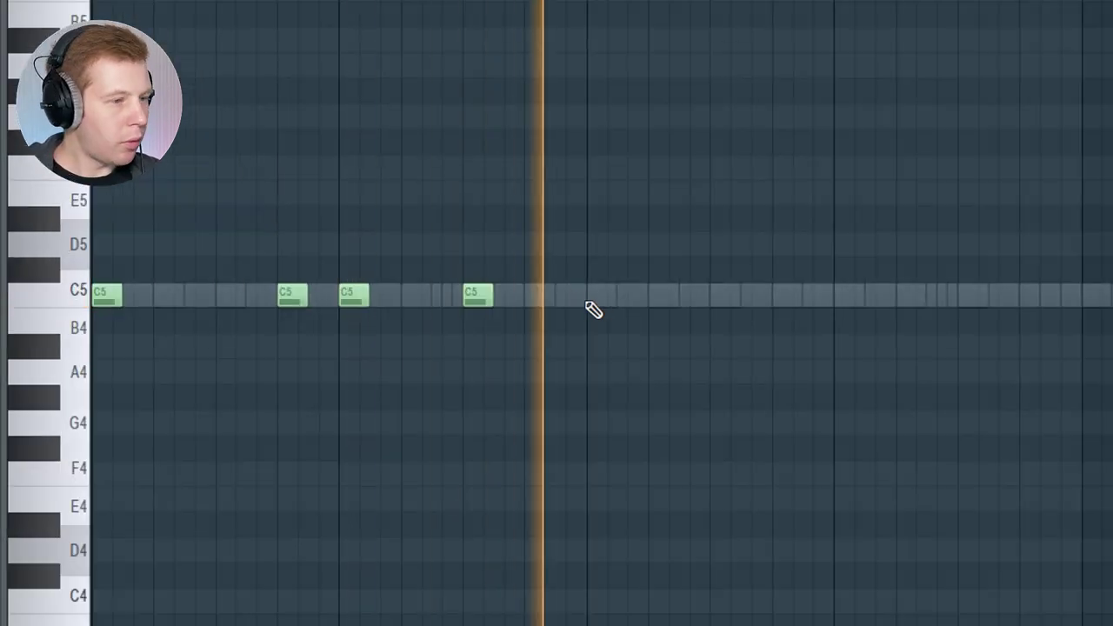
pyautogui.click(602, 295)
pyautogui.click(726, 297)
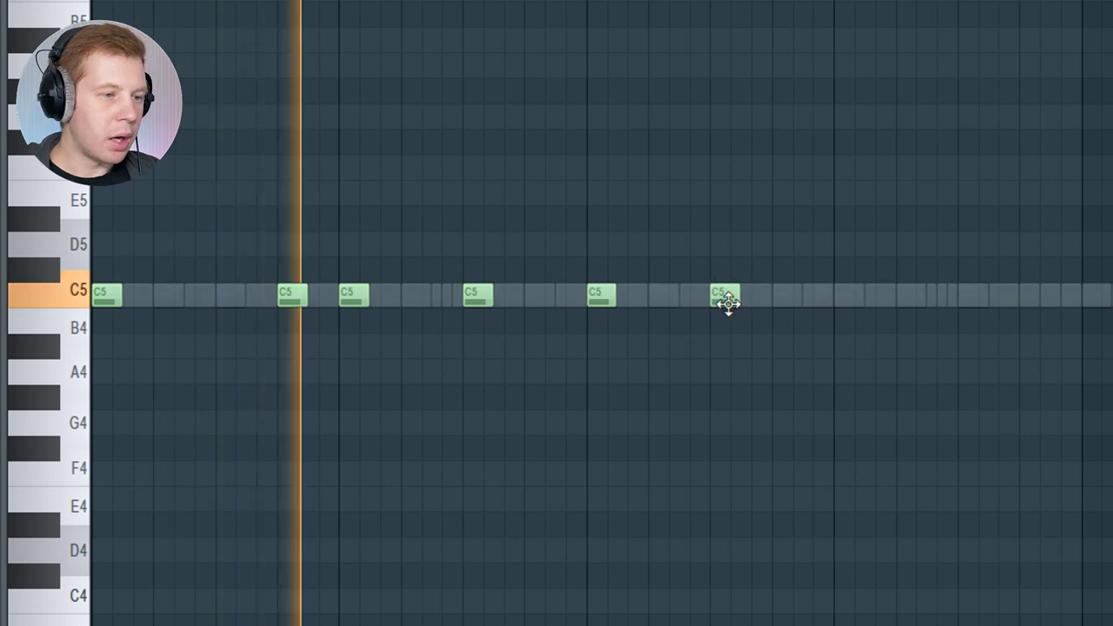
pyautogui.moveTo(803, 296); pyautogui.dragTo(813, 298)
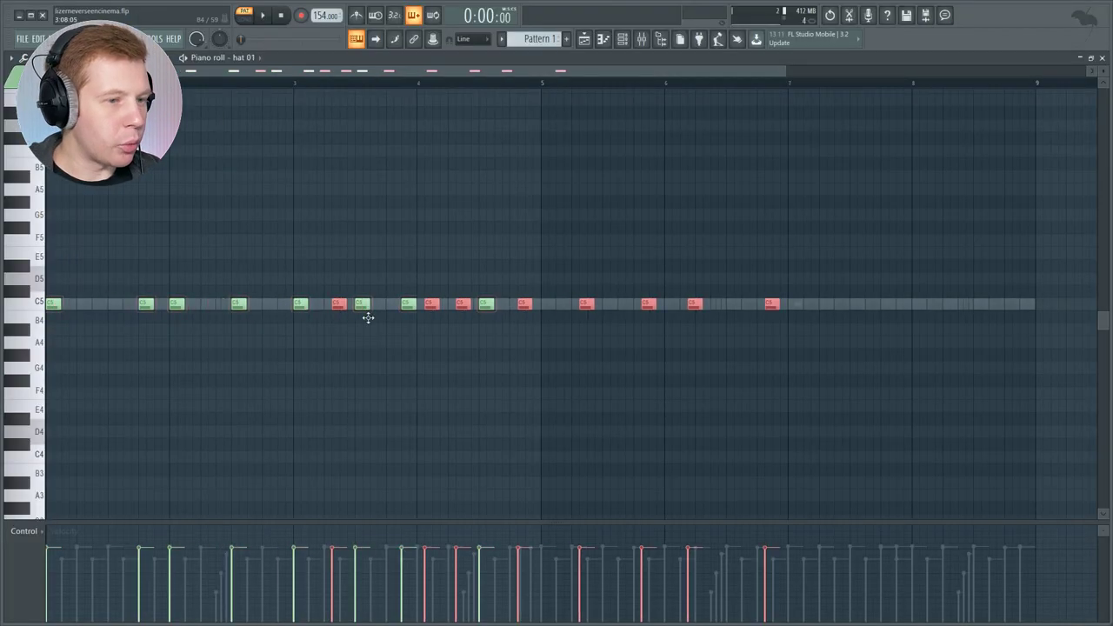
# - Duplicate the four-bar hat 01 pattern into bars 5 to 8 and close the piano roll
pyautogui.moveTo(368, 314); pyautogui.dragTo(548, 309)
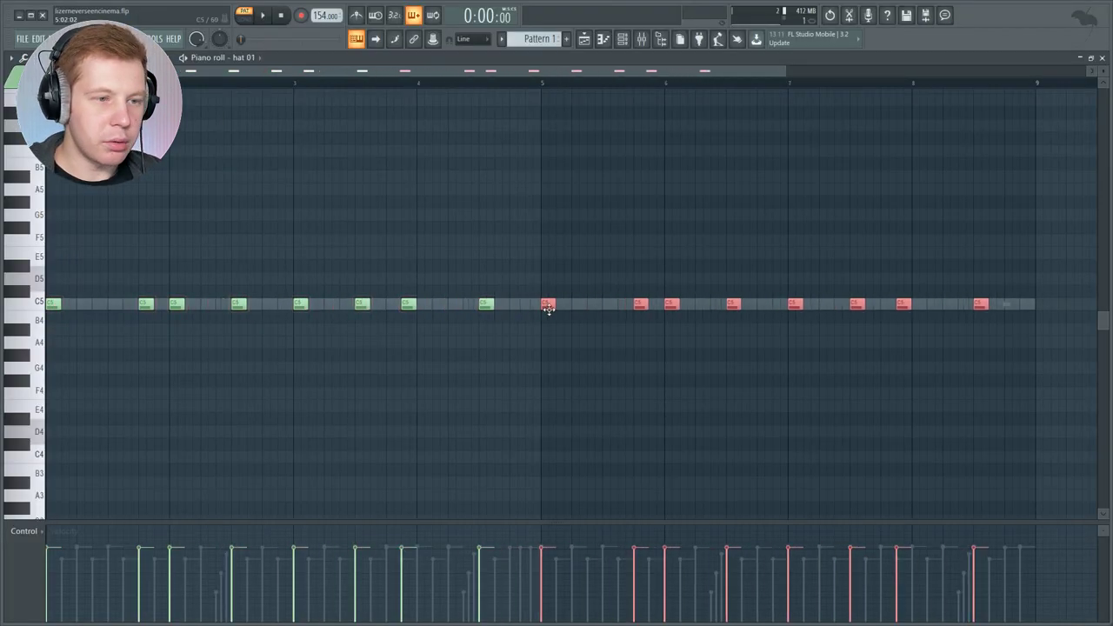
pyautogui.keyDown('ctrl'); pyautogui.click(581, 357); pyautogui.keyUp('ctrl')
pyautogui.click(1102, 58)
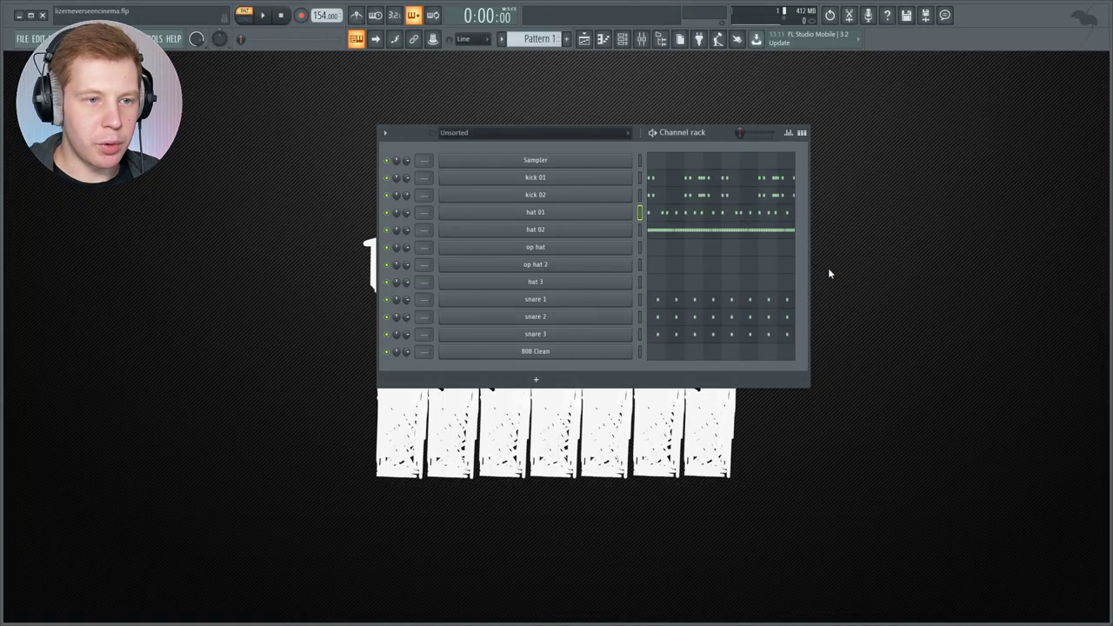
# - Open the piano roll for hat 3 and place sparse C5 notes in bars 1, 3 and 4
pyautogui.rightClick(594, 280)
pyautogui.click(678, 282)
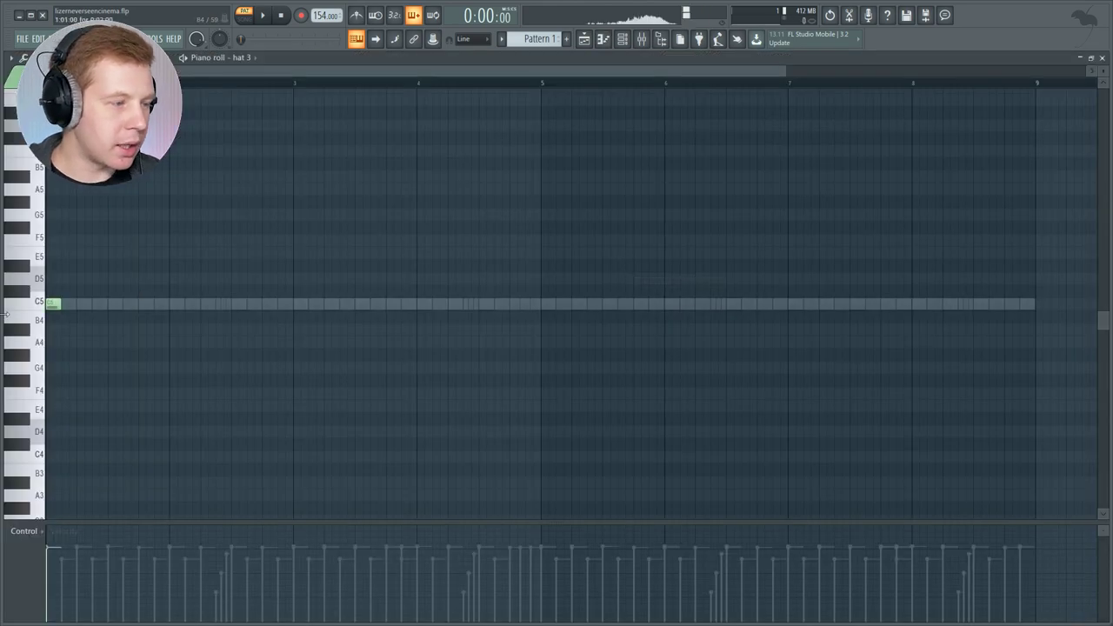
pyautogui.press('space')
pyautogui.click(84, 303)
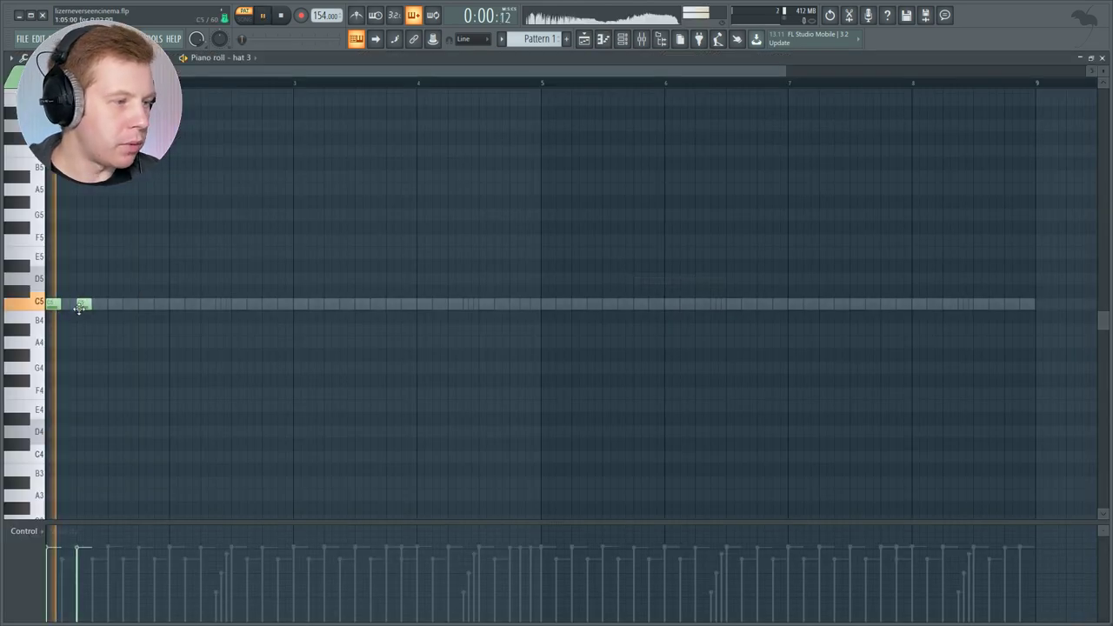
pyautogui.click(329, 301)
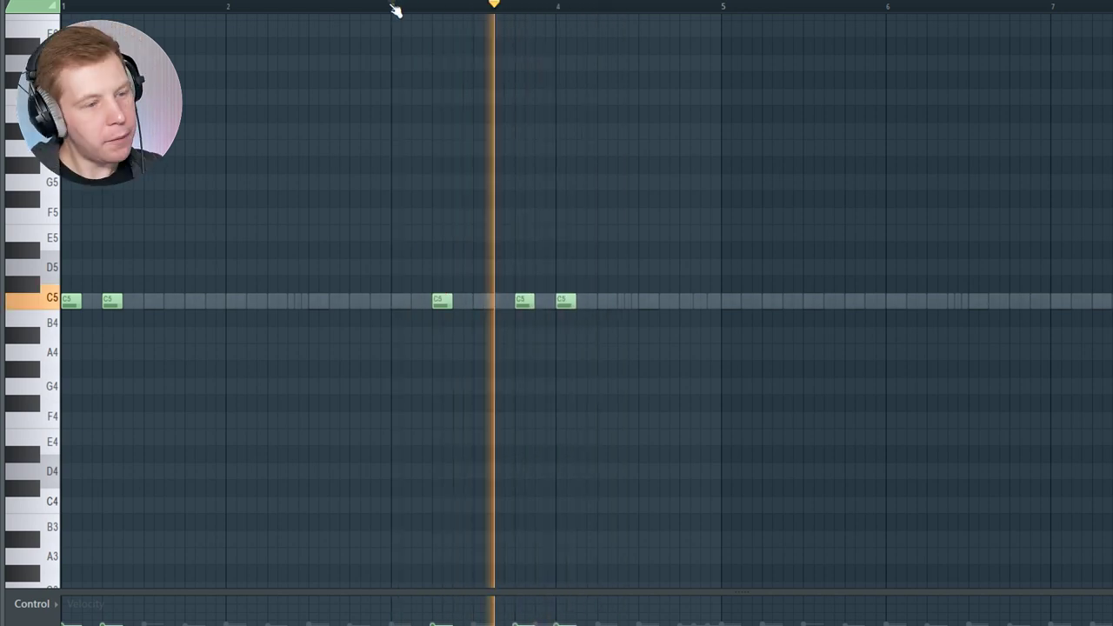
# - Audition the hat 3 notes from bar 3, extend the pattern through bar 8 and close the piano roll
pyautogui.click(394, 8)
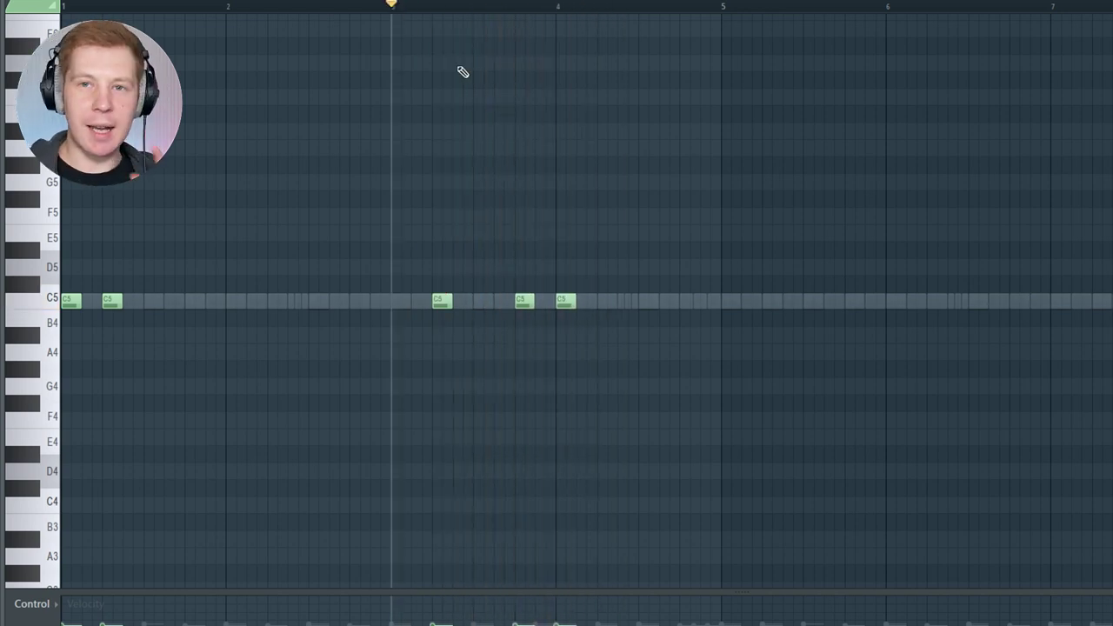
pyautogui.press('space')
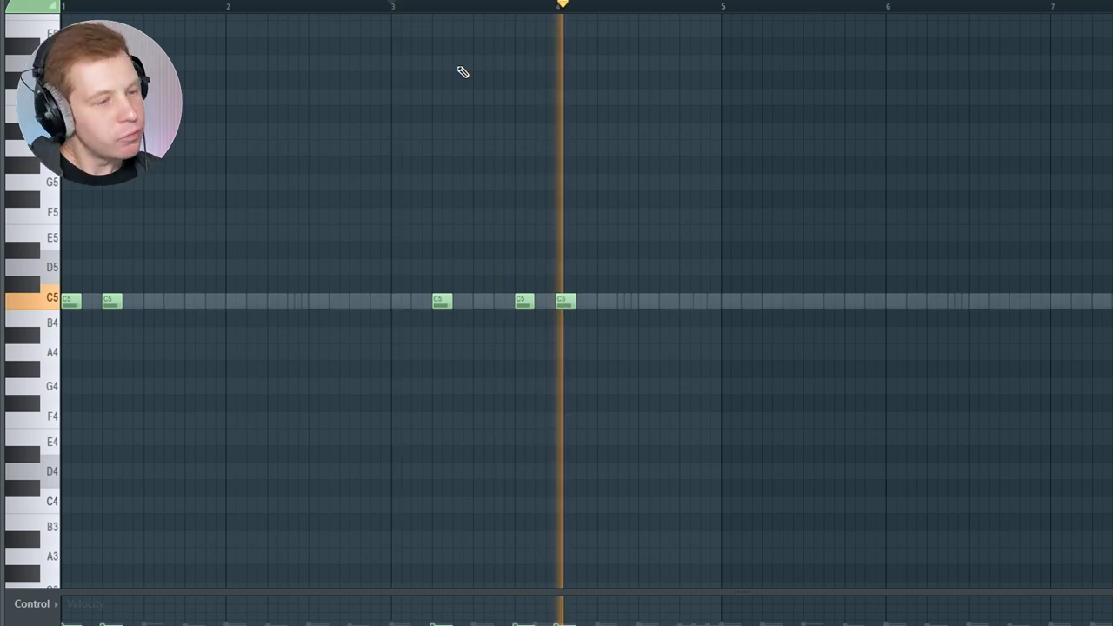
pyautogui.press('space')
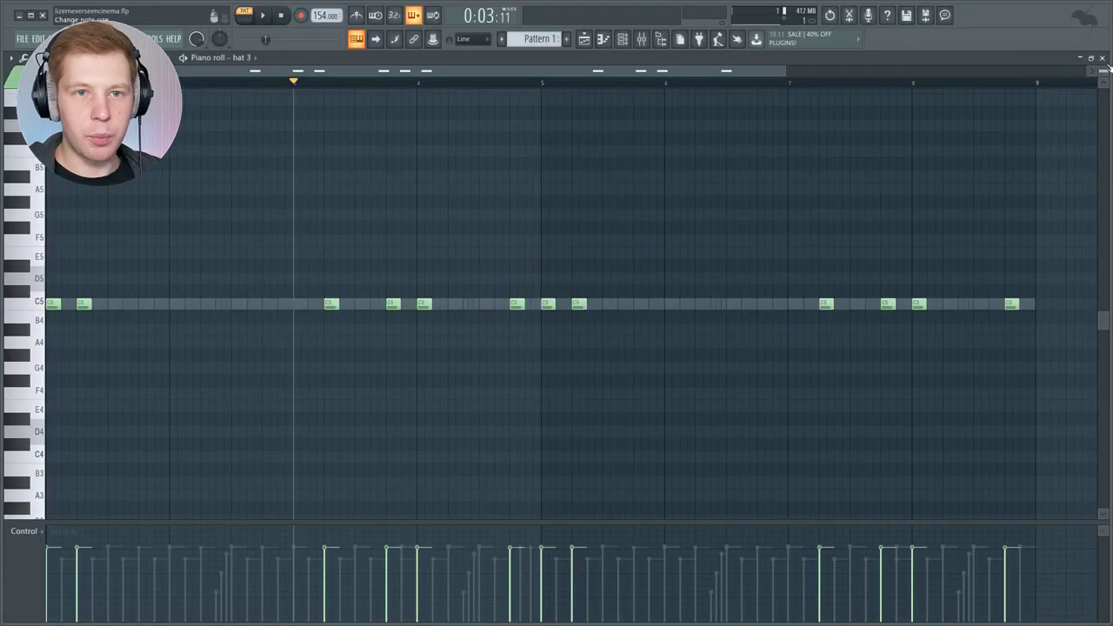
pyautogui.click(1103, 58)
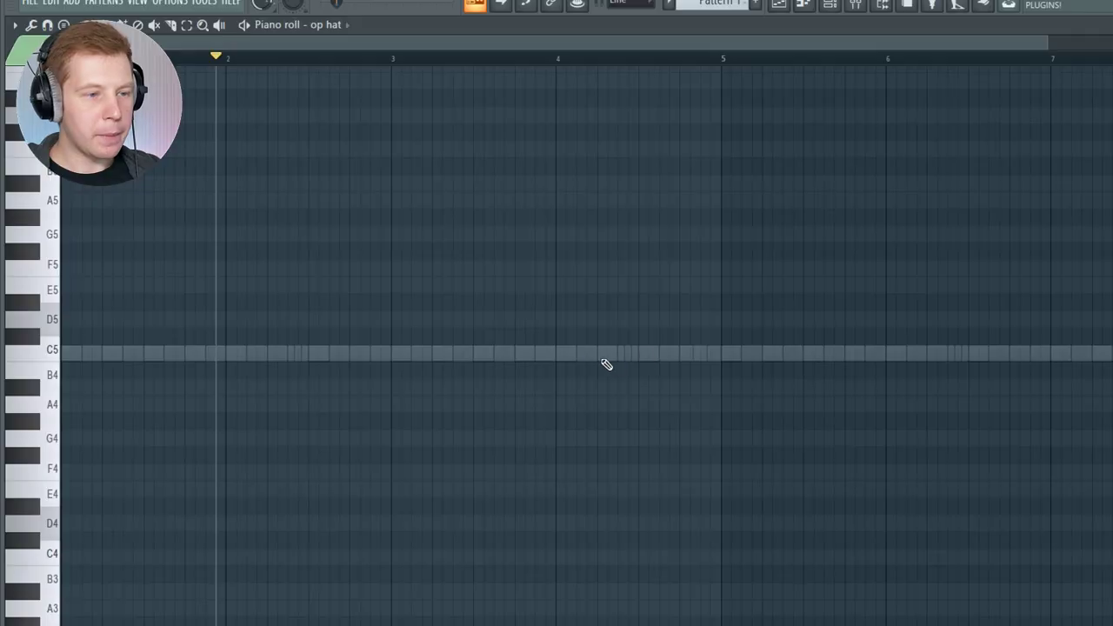
# - Place a C5 note on beat 2 of bar 4 for op hat, audition it and copy it to bar 8
pyautogui.click(602, 358)
pyautogui.press('space')
pyautogui.click(557, 58)
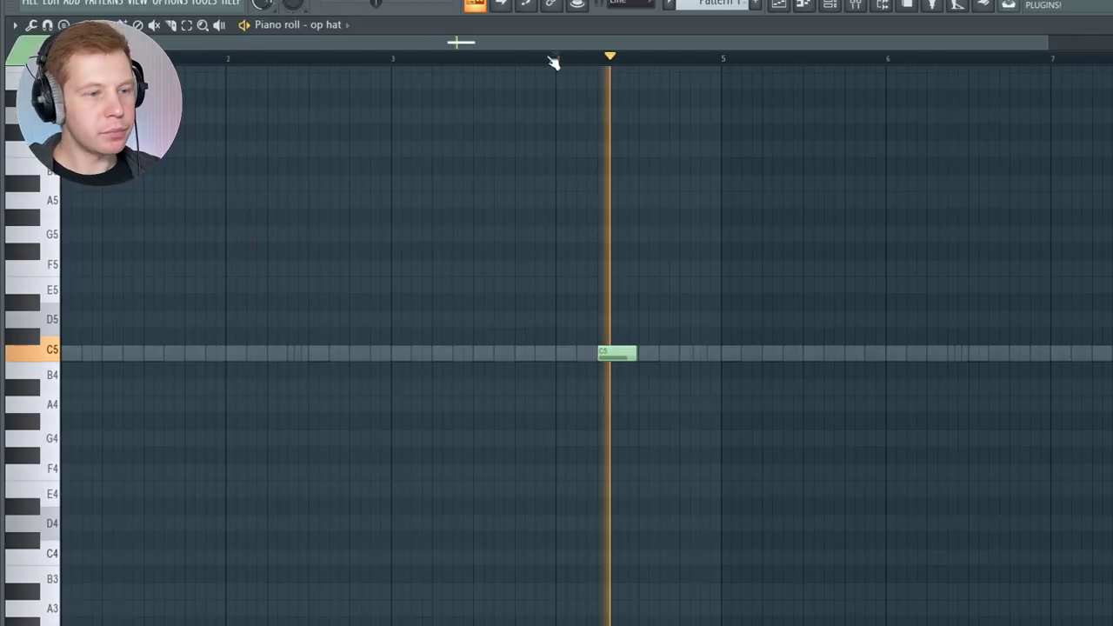
pyautogui.click(555, 59)
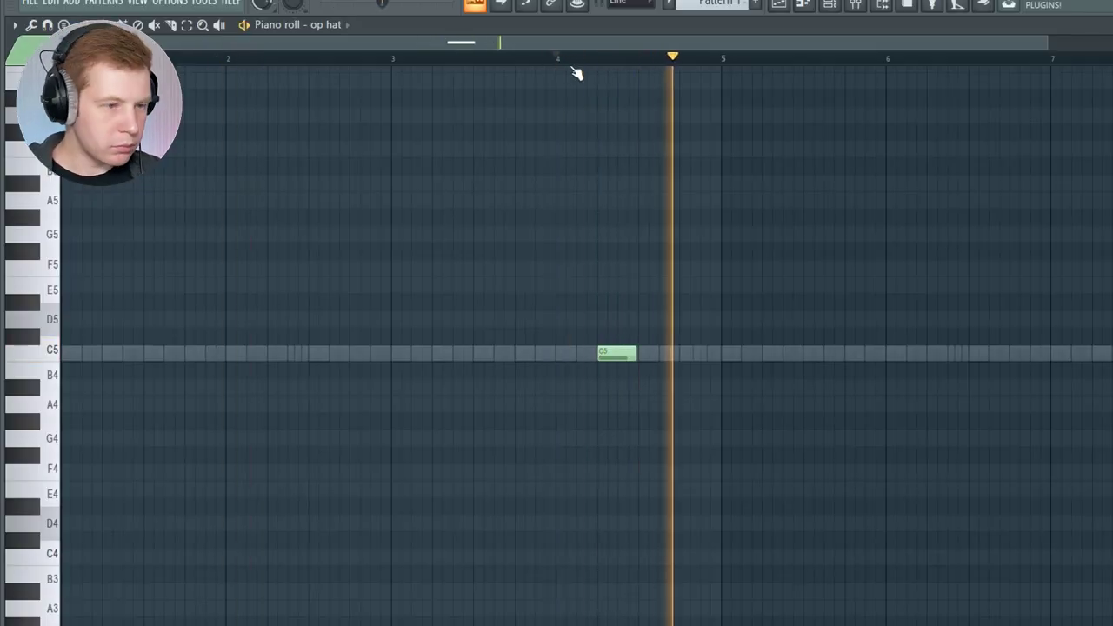
pyautogui.press('space')
pyautogui.moveTo(618, 348); pyautogui.dragTo(988, 301)
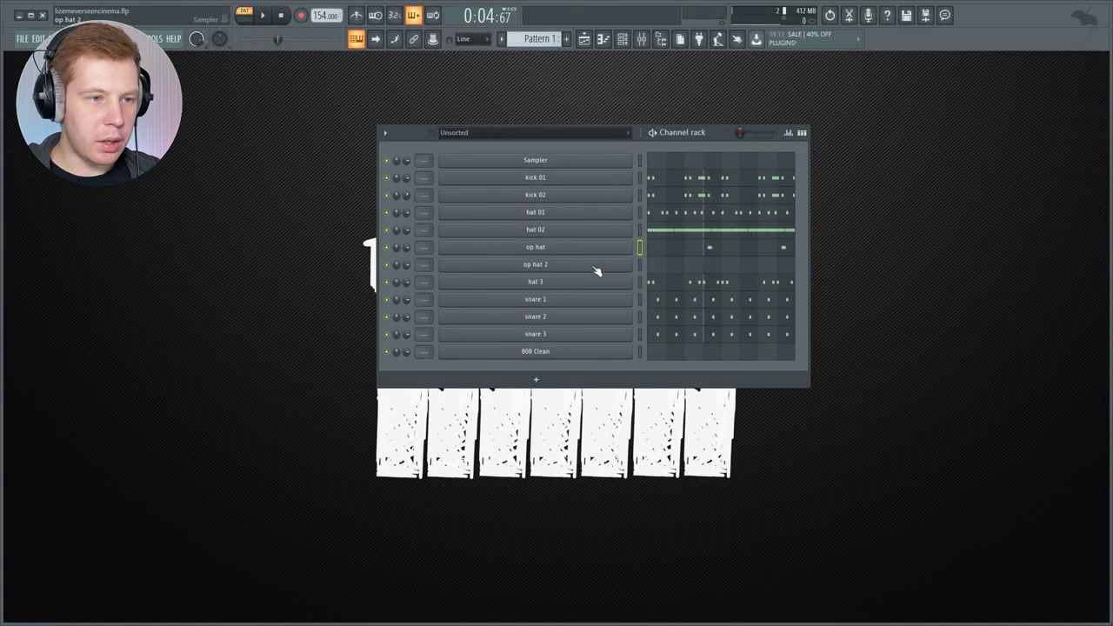
# - Open the piano roll for op hat 2, place a C5 note on beat 2 of bar 1 and audition it
pyautogui.rightClick(596, 271)
pyautogui.click(616, 282)
pyautogui.moveTo(111, 303); pyautogui.dragTo(81, 307)
pyautogui.press('space')
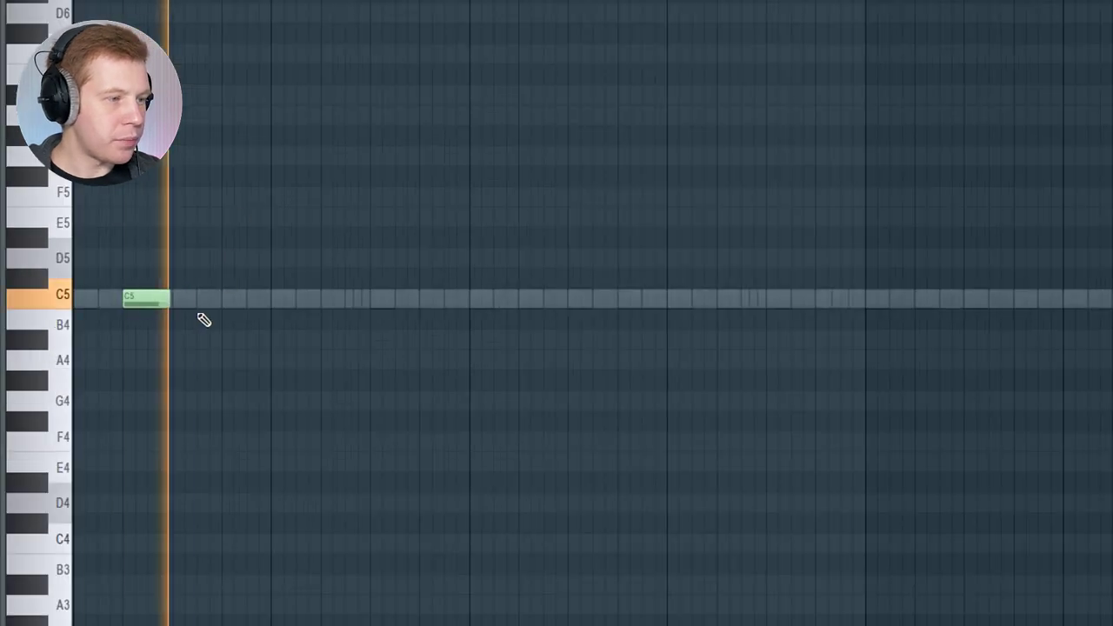
pyautogui.press('space')
# - Add a short and a longer C5 note around beat 2 of bar 5 for op hat 2, audition them and close the piano roll
pyautogui.keyDown('ctrl'); pyautogui.scroll(4, 581, 306); pyautogui.keyUp('ctrl')
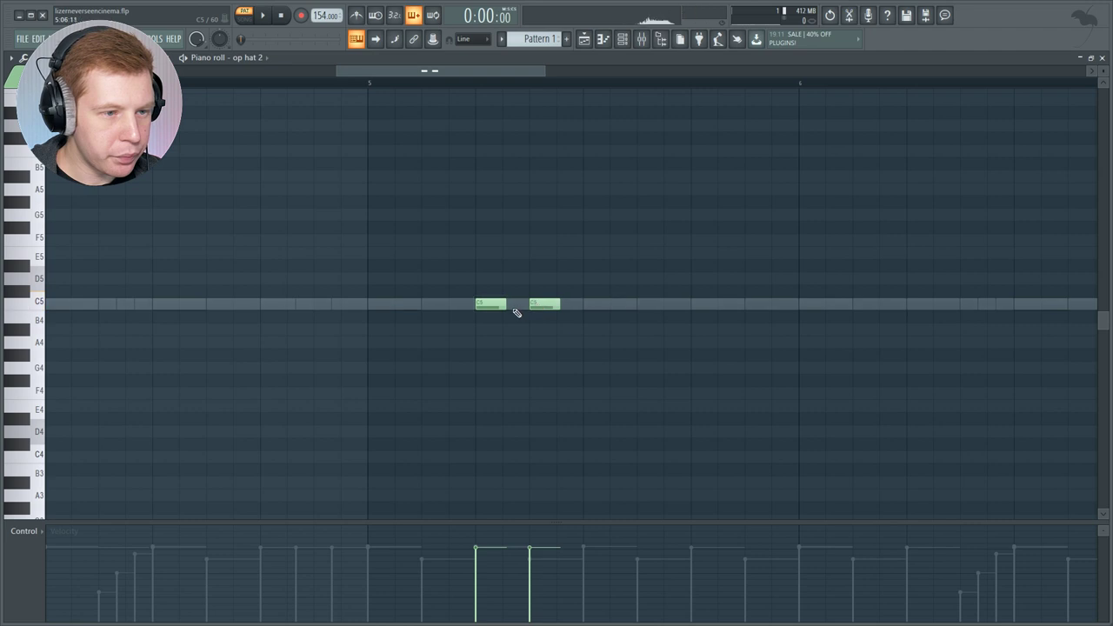
pyautogui.click(370, 83)
pyautogui.press('space')
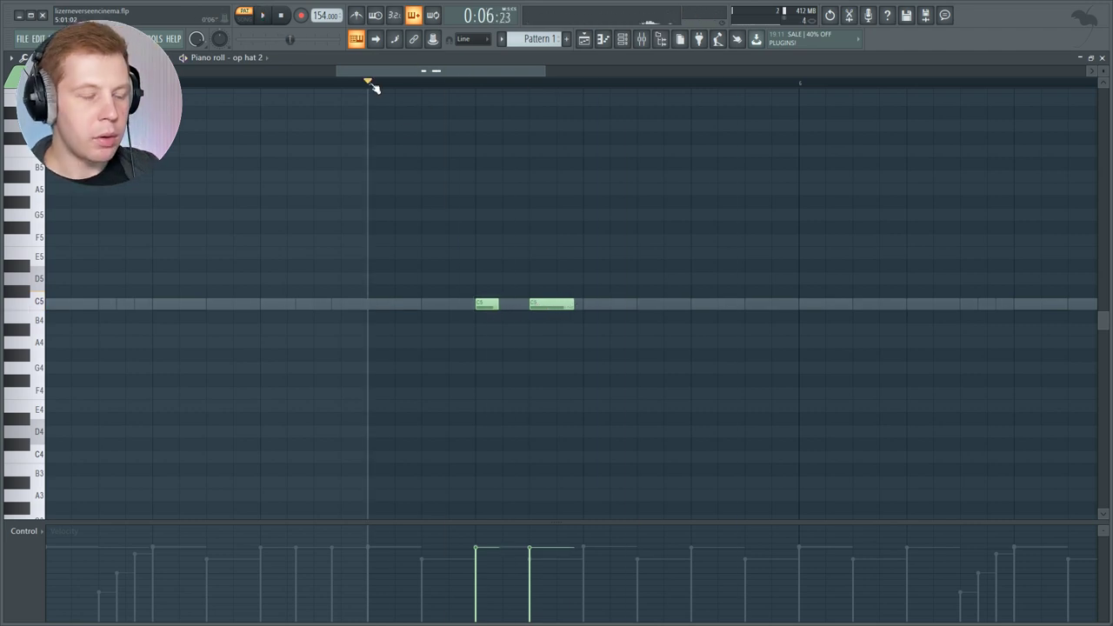
pyautogui.keyDown('ctrl'); pyautogui.scroll(-4, 409, 166); pyautogui.keyUp('ctrl')
pyautogui.press('space')
pyautogui.press('space')
pyautogui.press('space')
pyautogui.press('space')
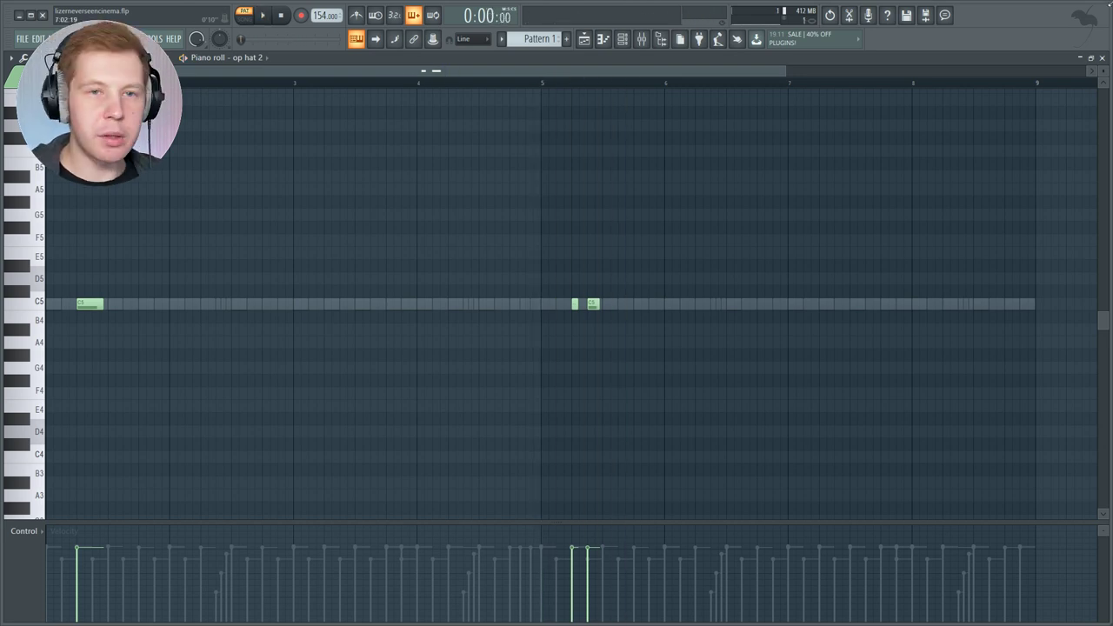
pyautogui.click(1102, 58)
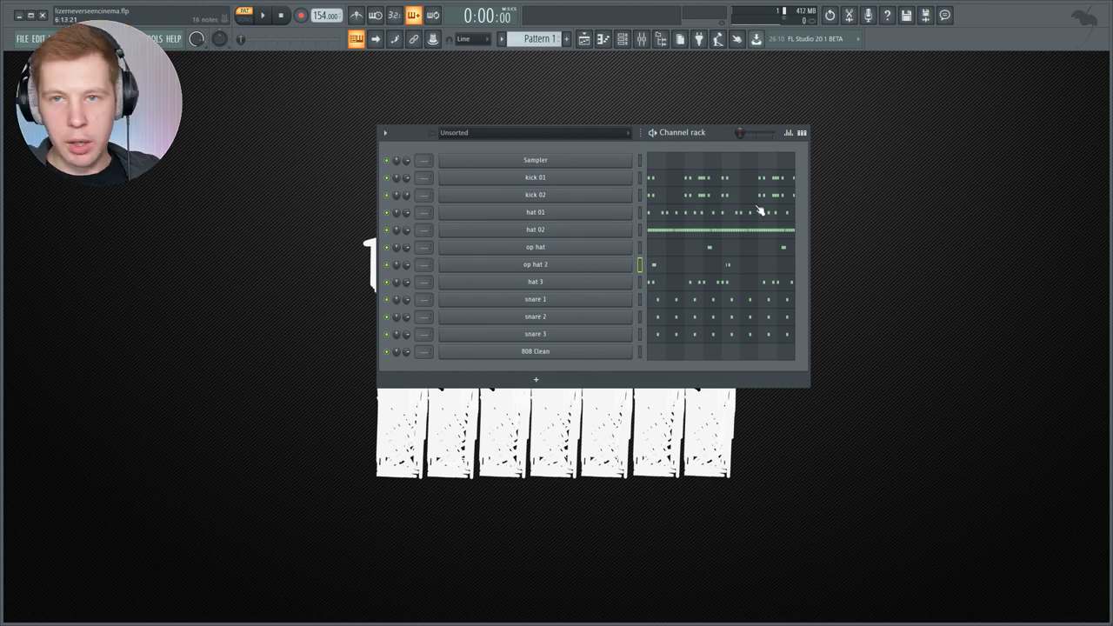
# - Assign all channels from kick 01 through 808 Clean to separate mixer tracks
pyautogui.moveTo(641, 180); pyautogui.dragTo(641, 351)
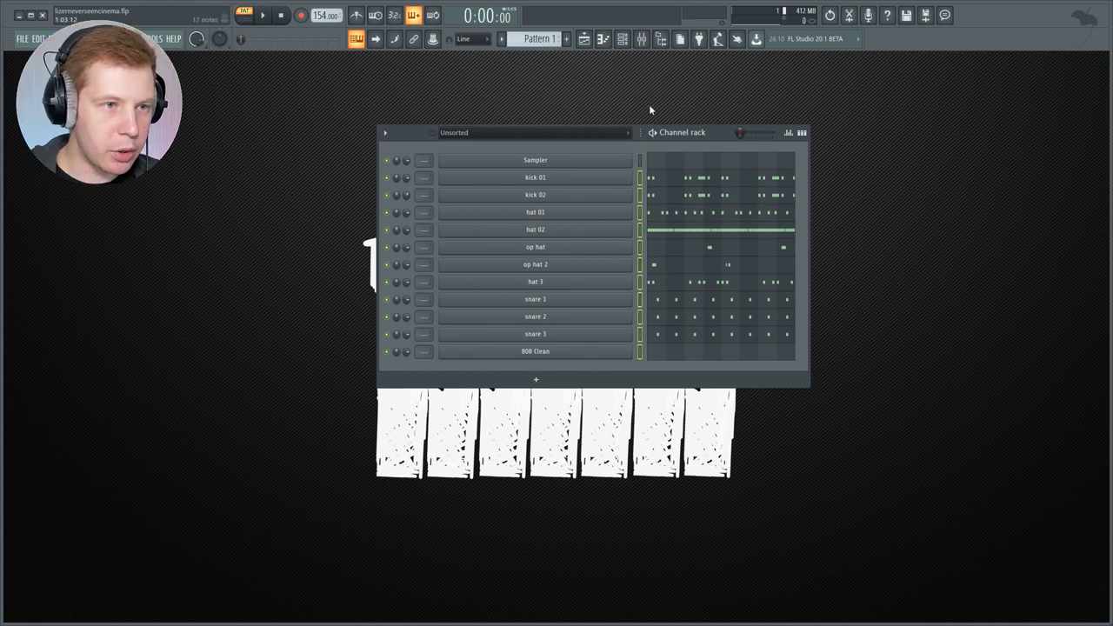
pyautogui.press('F9')
pyautogui.click(261, 251)
pyautogui.hotkey('ctrl', 'l')
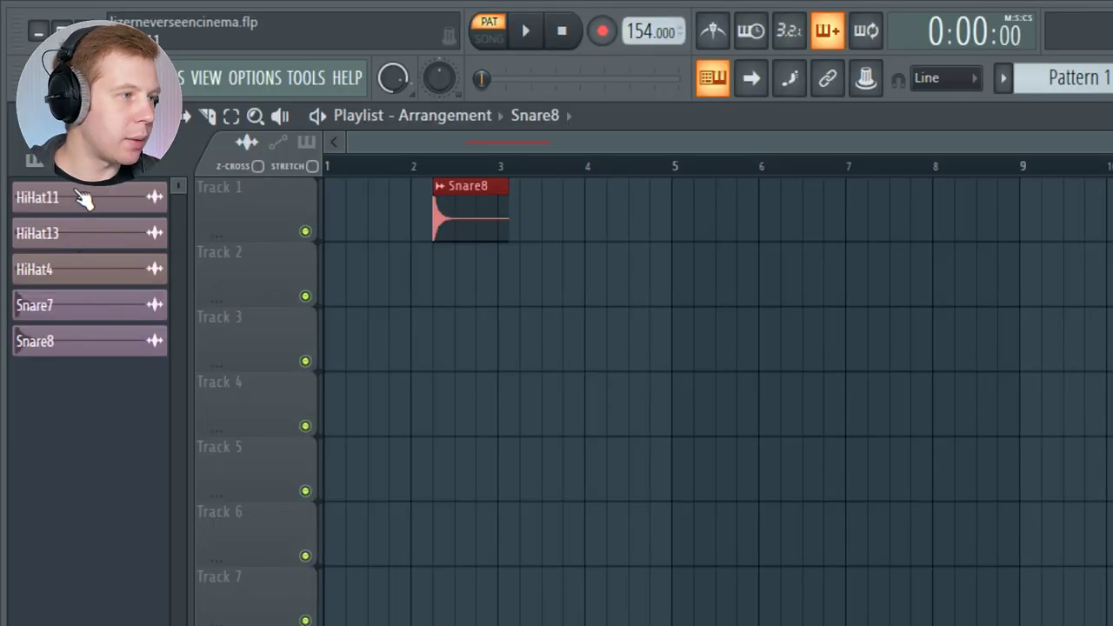
# - Place HiHat11, HiHat13, HiHat4 and Snare7 clips on Tracks 2 to 5 of the playlist, all starting midway through bar 1
pyautogui.click(78, 206)
pyautogui.click(374, 269)
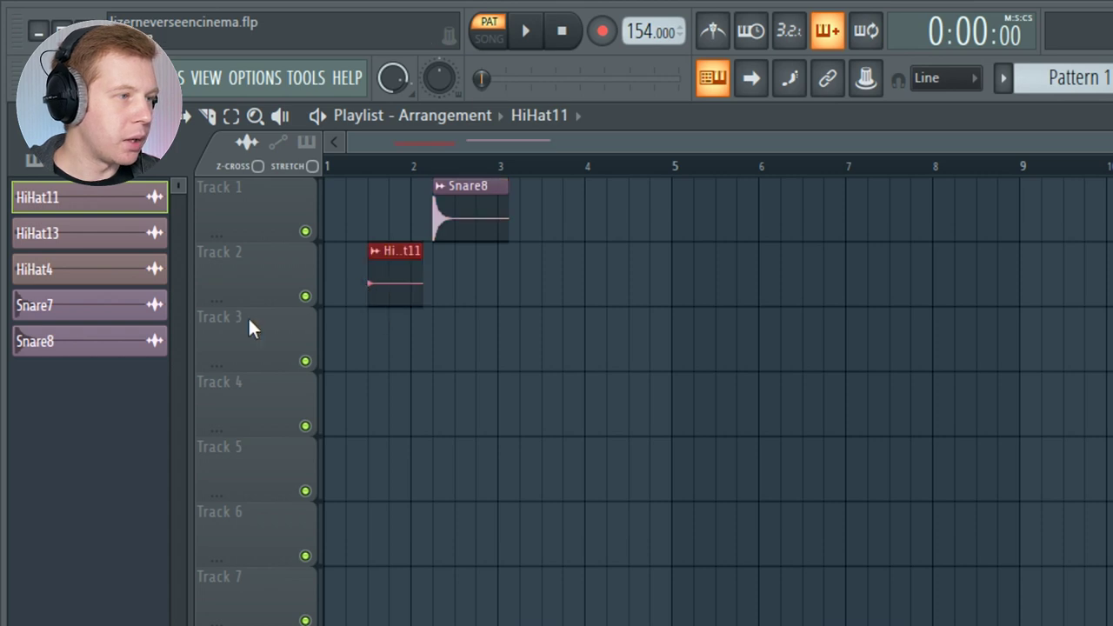
pyautogui.click(84, 246)
pyautogui.click(391, 355)
pyautogui.click(52, 268)
pyautogui.click(383, 405)
pyautogui.click(100, 305)
pyautogui.click(371, 460)
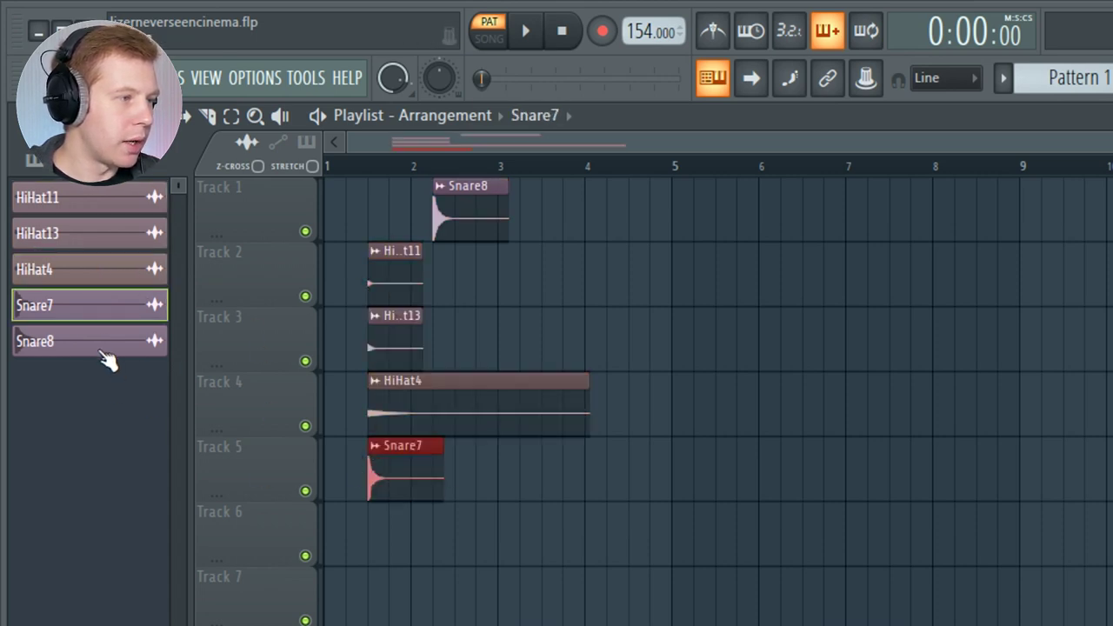
# - Place Snare8 on Track 6 aligned with the other clips, and delete the Snare8 clip from Track 1
pyautogui.click(95, 342)
pyautogui.click(371, 526)
pyautogui.scroll(2, 356, 517)
pyautogui.moveTo(544, 213); pyautogui.dragTo(402, 210)
pyautogui.rightClick(487, 209)
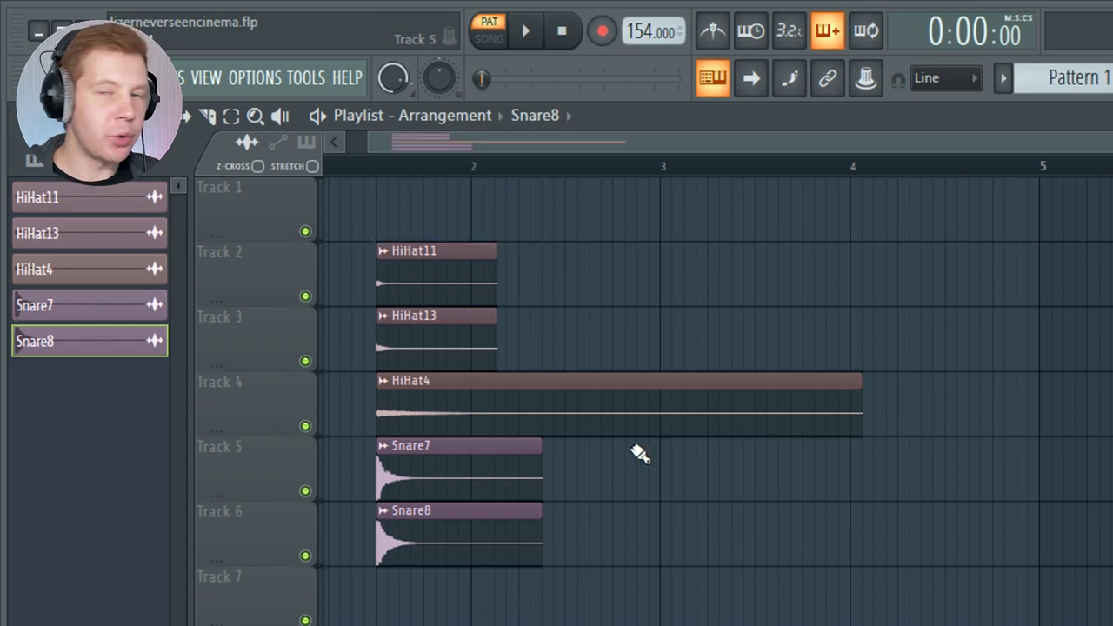
pyautogui.scroll(-1, 606, 431)
pyautogui.scroll(1, 737, 622)
pyautogui.moveTo(737, 621); pyautogui.dragTo(802, 400)
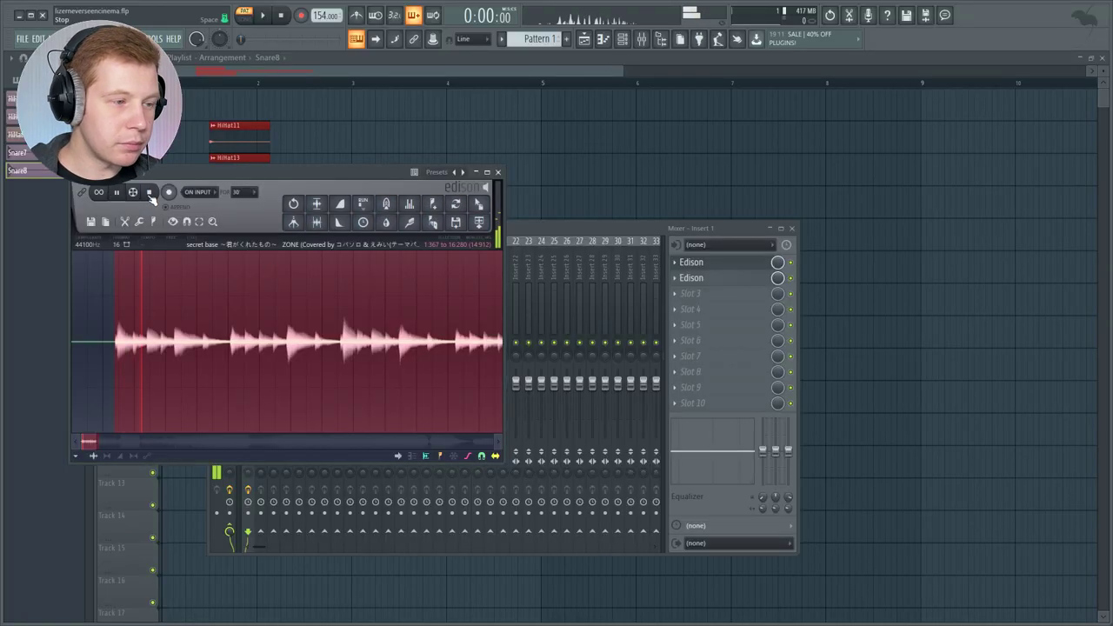
# - Bring the selected intro section of the secret base sample from Edison into the playlist at the start of Track 1
pyautogui.scroll(-9, 261, 329)
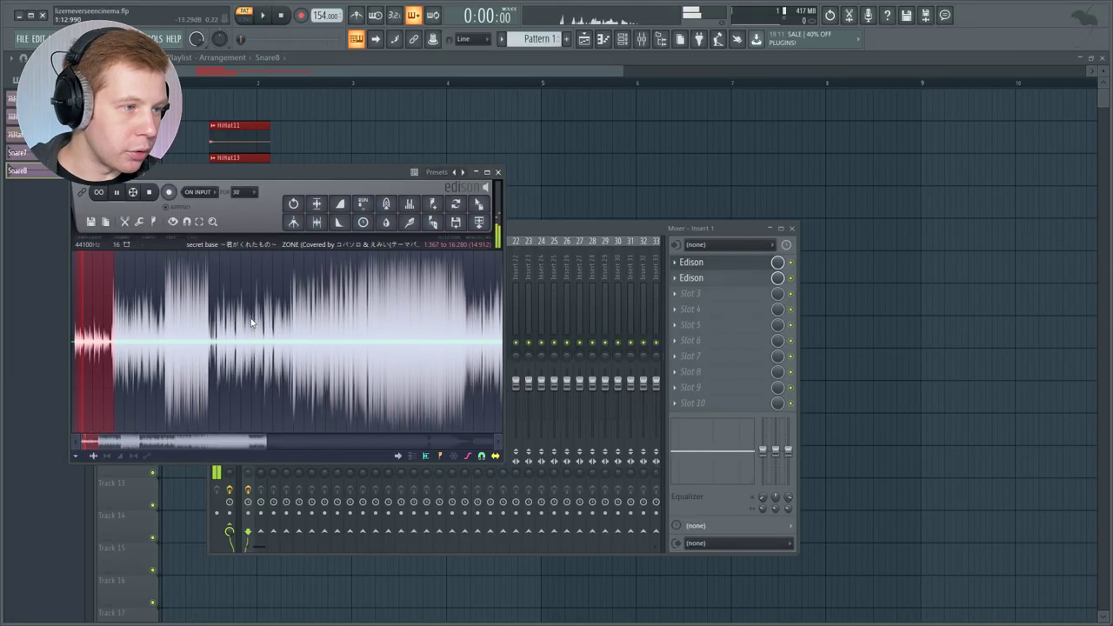
pyautogui.click(115, 194)
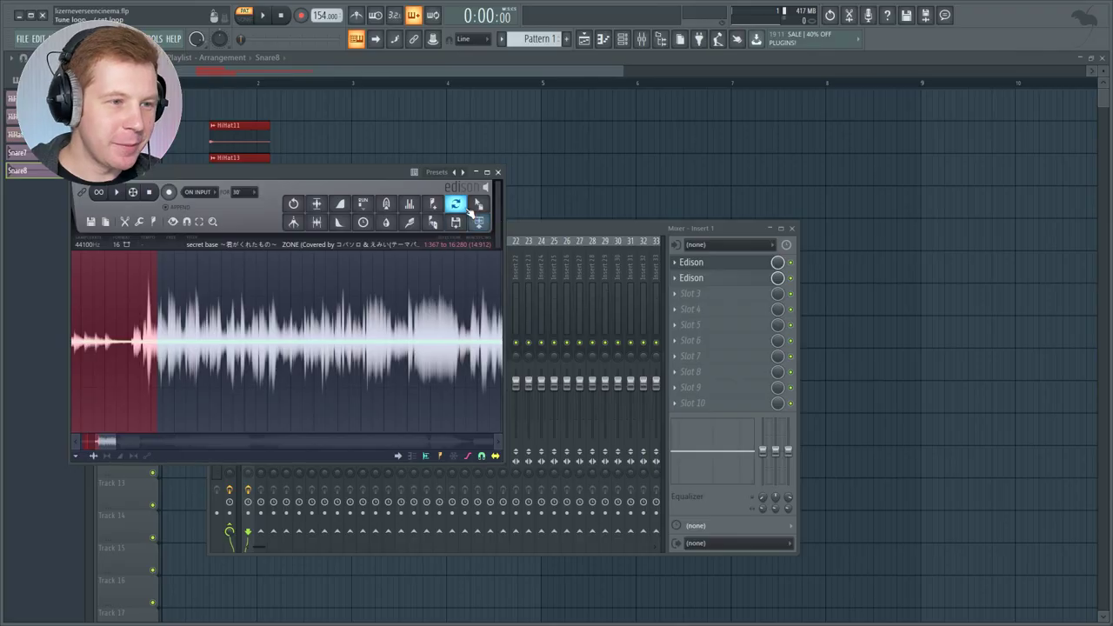
pyautogui.moveTo(480, 223); pyautogui.dragTo(530, 133)
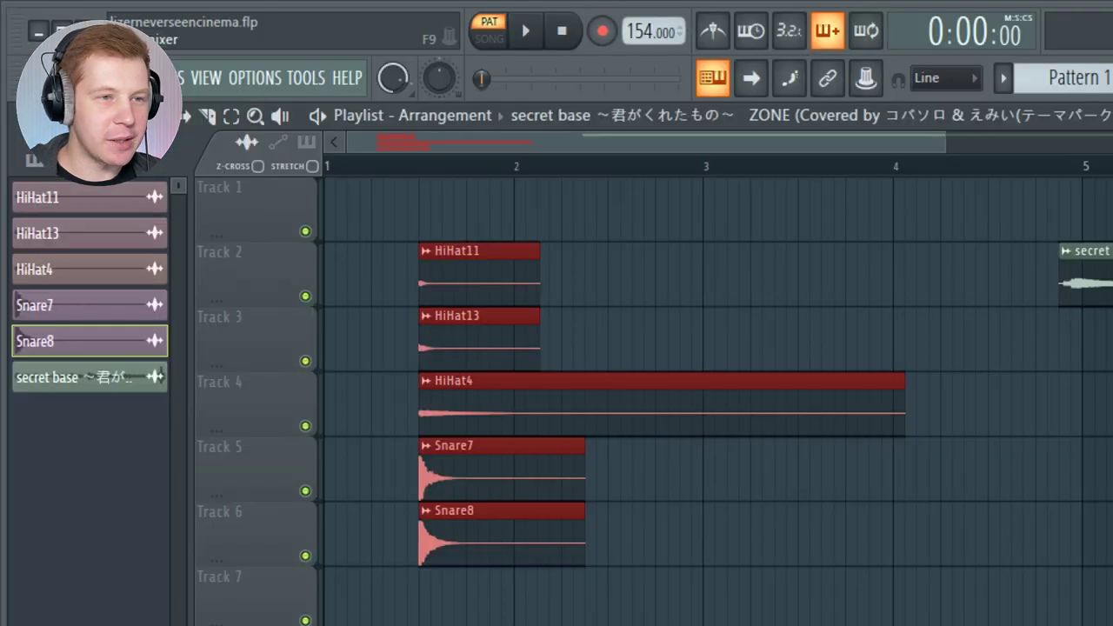
pyautogui.moveTo(1107, 261); pyautogui.dragTo(299, 129)
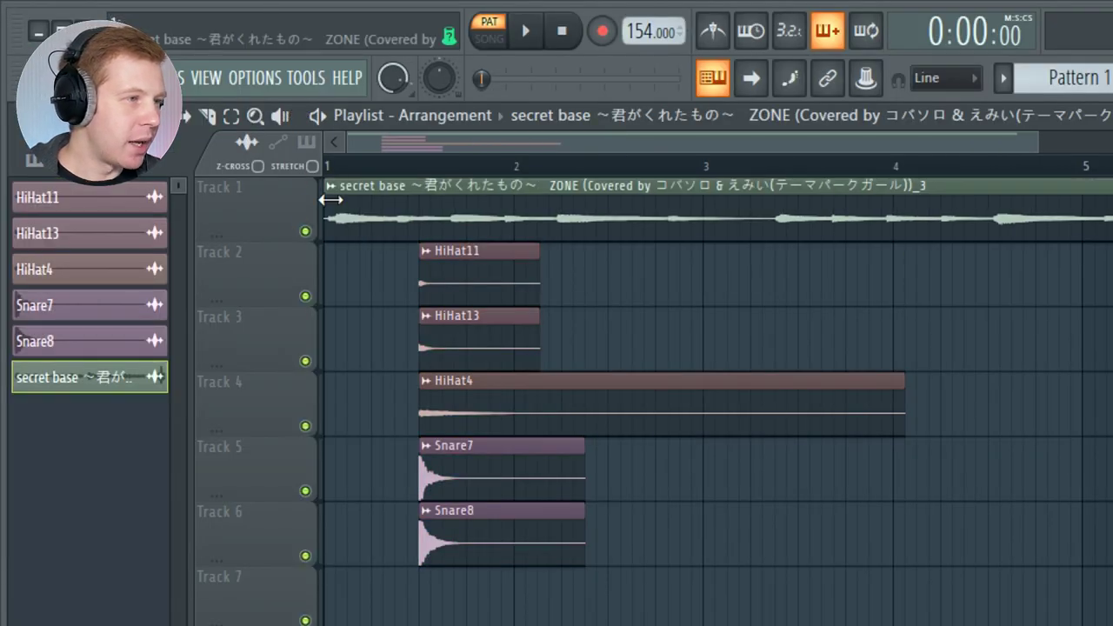
# - Slip the audio inside the secret base clip slightly earlier so its first note begins exactly at bar 1
pyautogui.scroll(5, 377, 169)
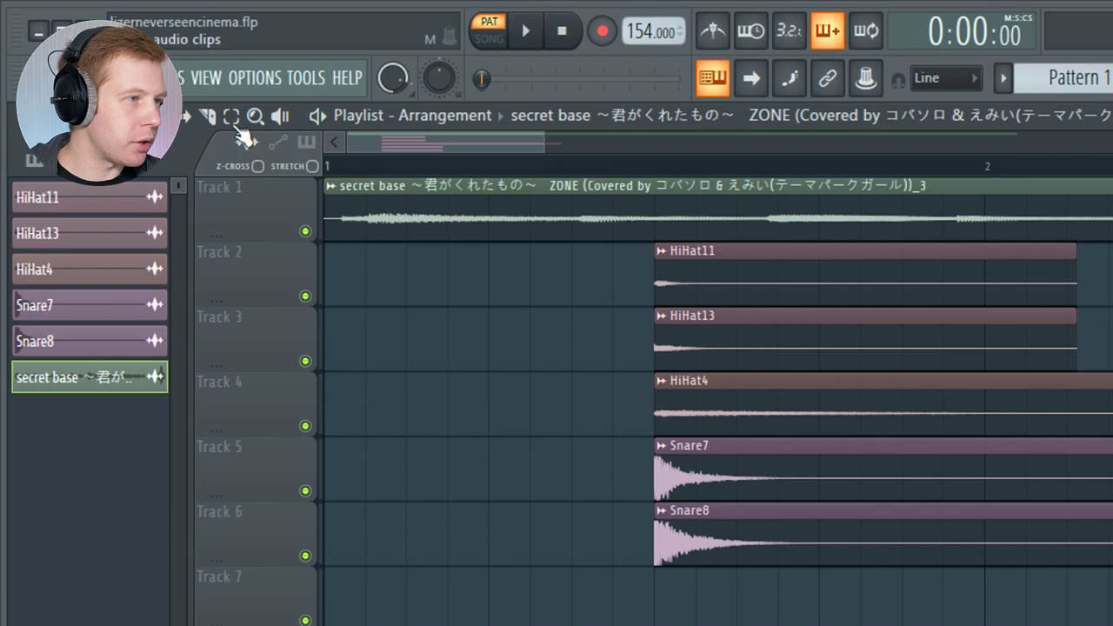
pyautogui.click(183, 116)
pyautogui.moveTo(456, 223); pyautogui.dragTo(445, 224)
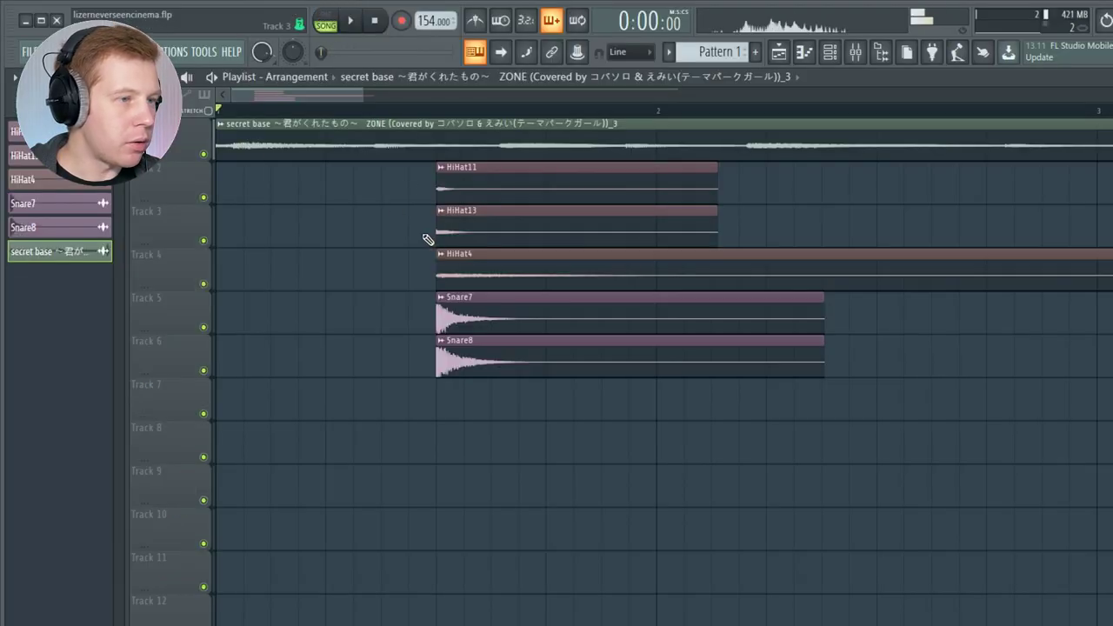
# - Solo Track 1 and play the secret base clip
pyautogui.moveTo(606, 250); pyautogui.dragTo(854, 548)
pyautogui.keyDown('ctrl'); pyautogui.click(203, 154); pyautogui.keyUp('ctrl')
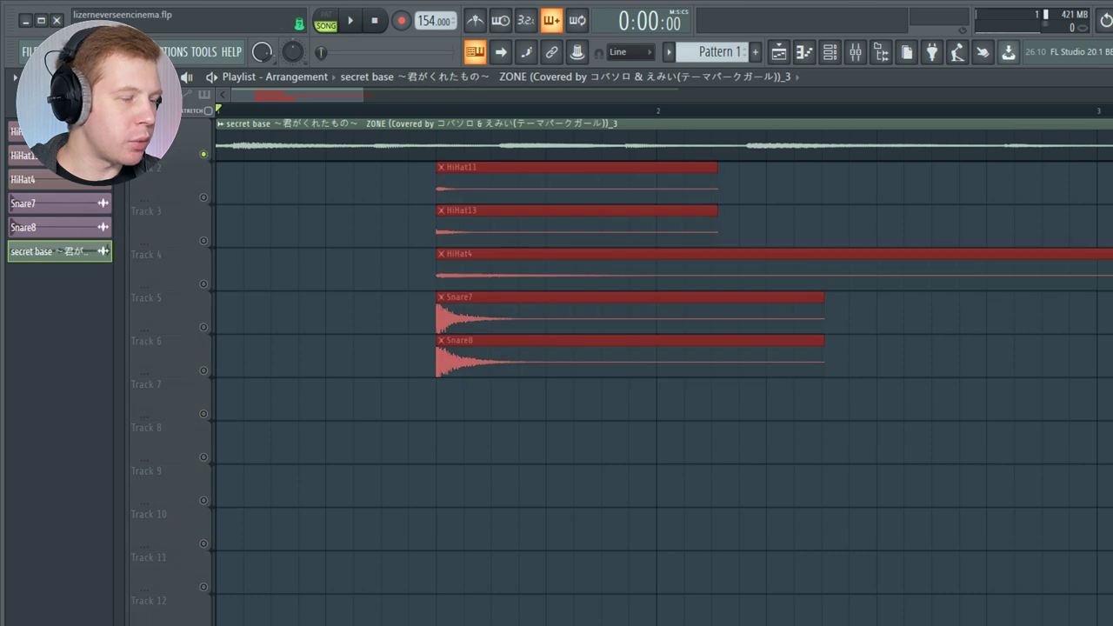
pyautogui.press('space')
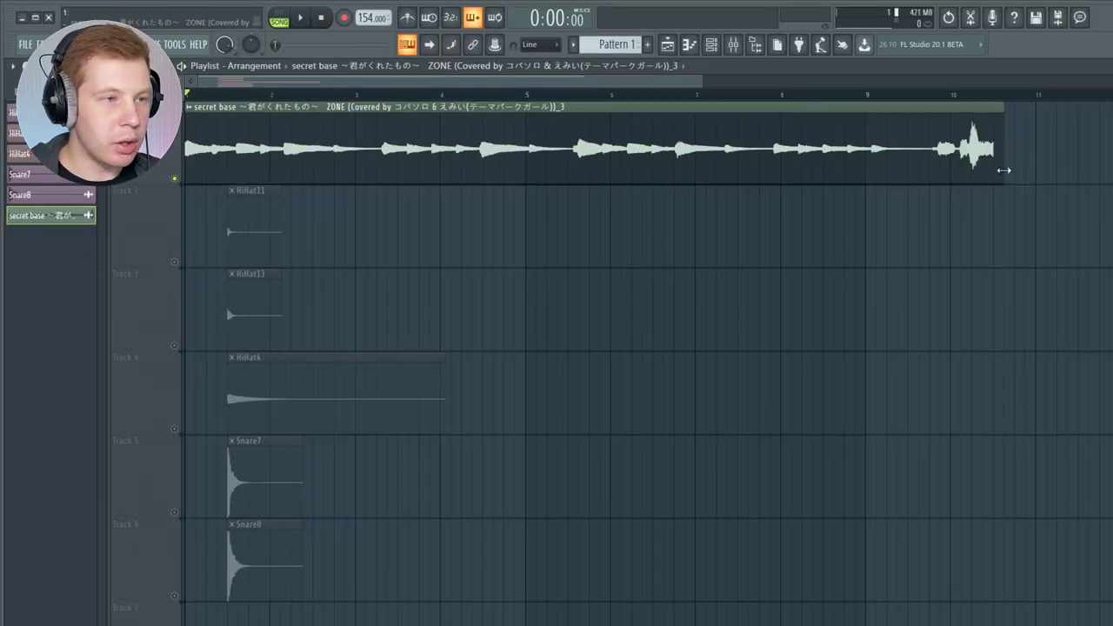
# - Time-stretch the secret base clip to end shortly after bar 9, matching its notes to the beat, and check it against the metronome
pyautogui.moveTo(1004, 170); pyautogui.dragTo(883, 176)
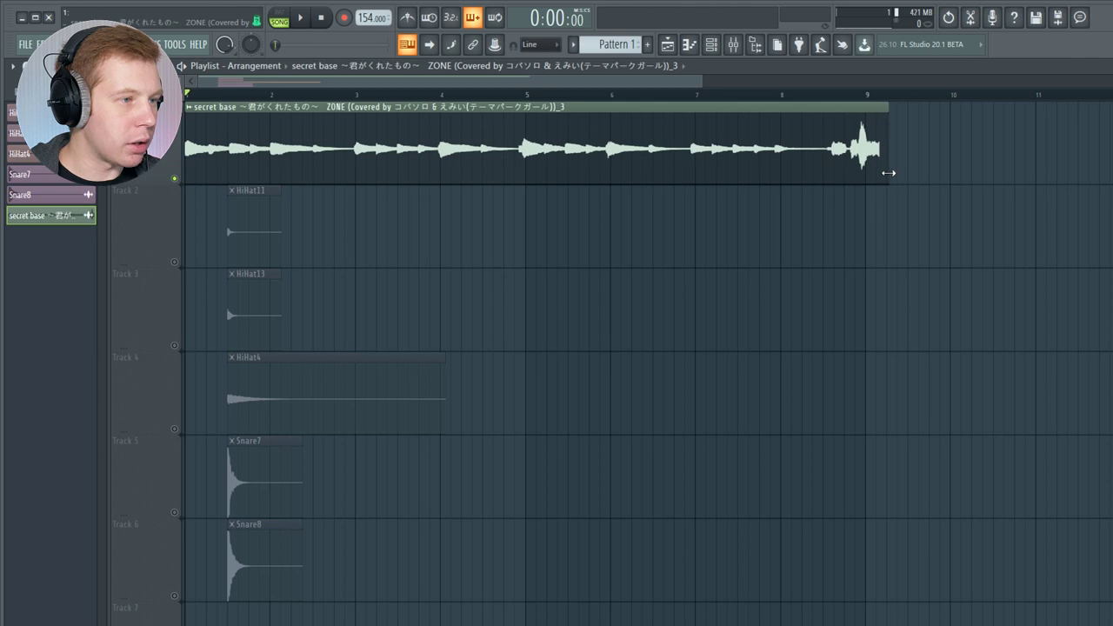
pyautogui.press('space')
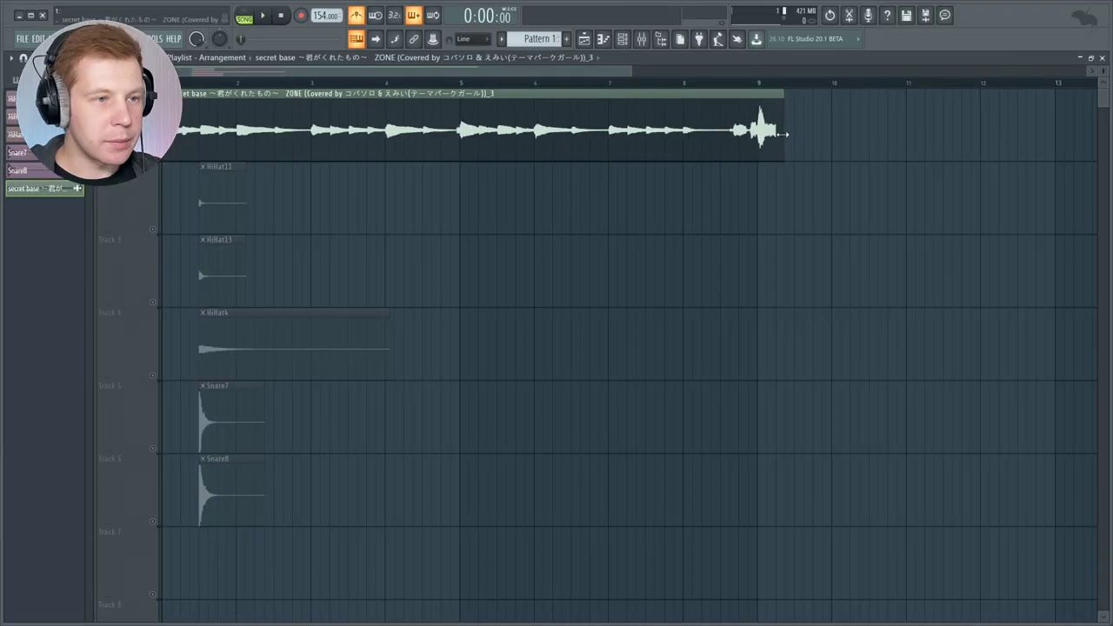
pyautogui.moveTo(783, 134); pyautogui.dragTo(781, 134)
pyautogui.press('space')
pyautogui.press('space')
pyautogui.press('space')
pyautogui.press('space')
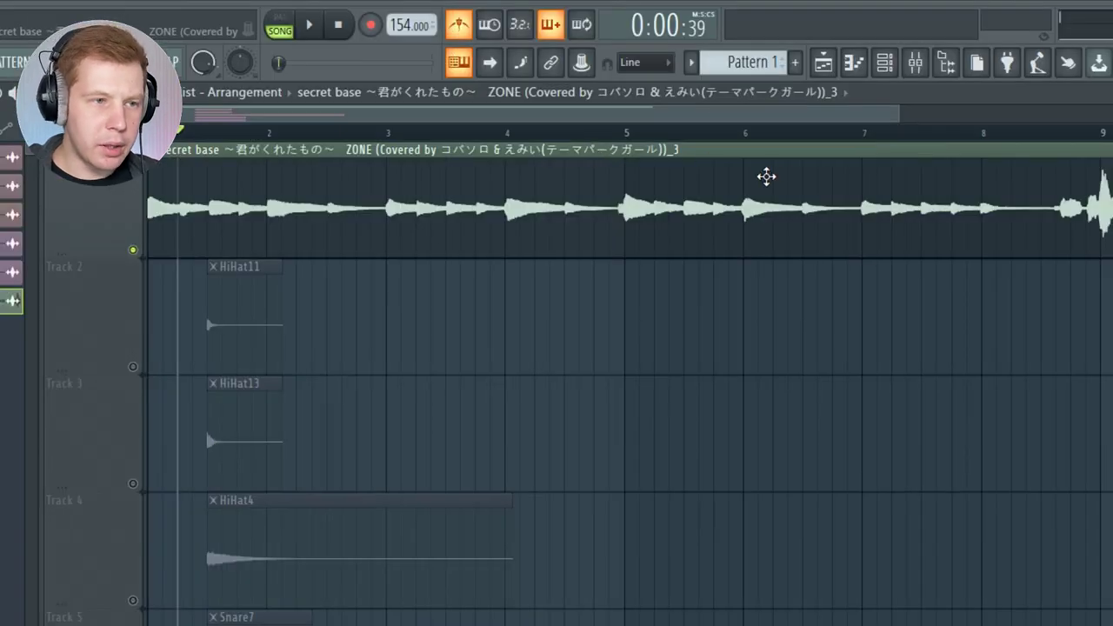
# - Trim the secret base clip at bar 9, slice it midway through bar 4, at bar 5 and midway through bar 8, and audition the ending
pyautogui.click(848, 130)
pyautogui.press('space')
pyautogui.press('space')
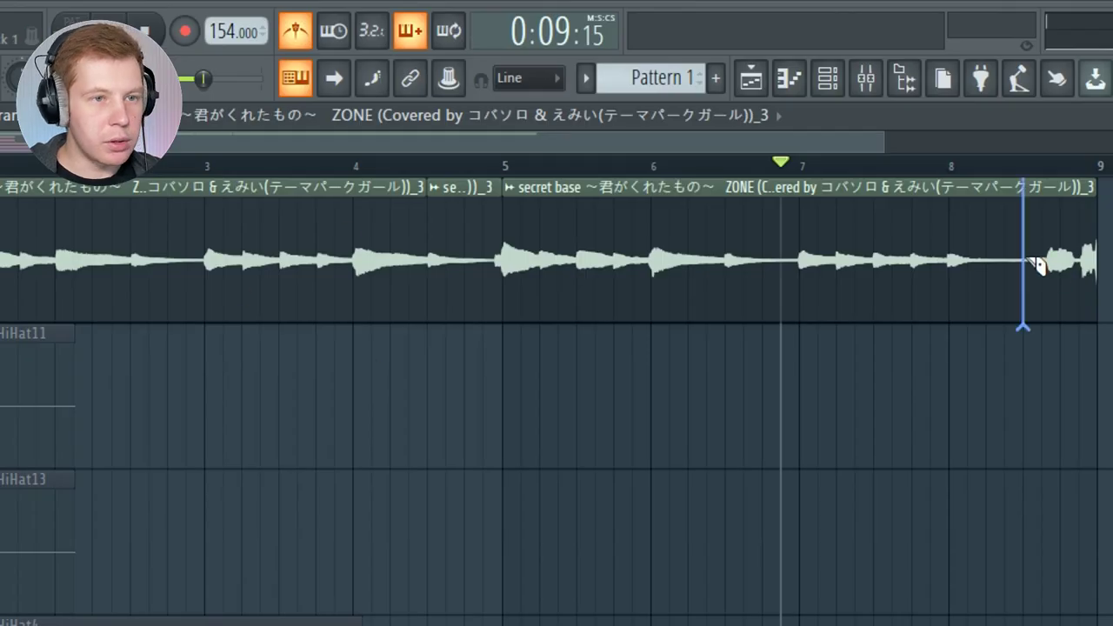
pyautogui.click(1038, 264)
pyautogui.press('space')
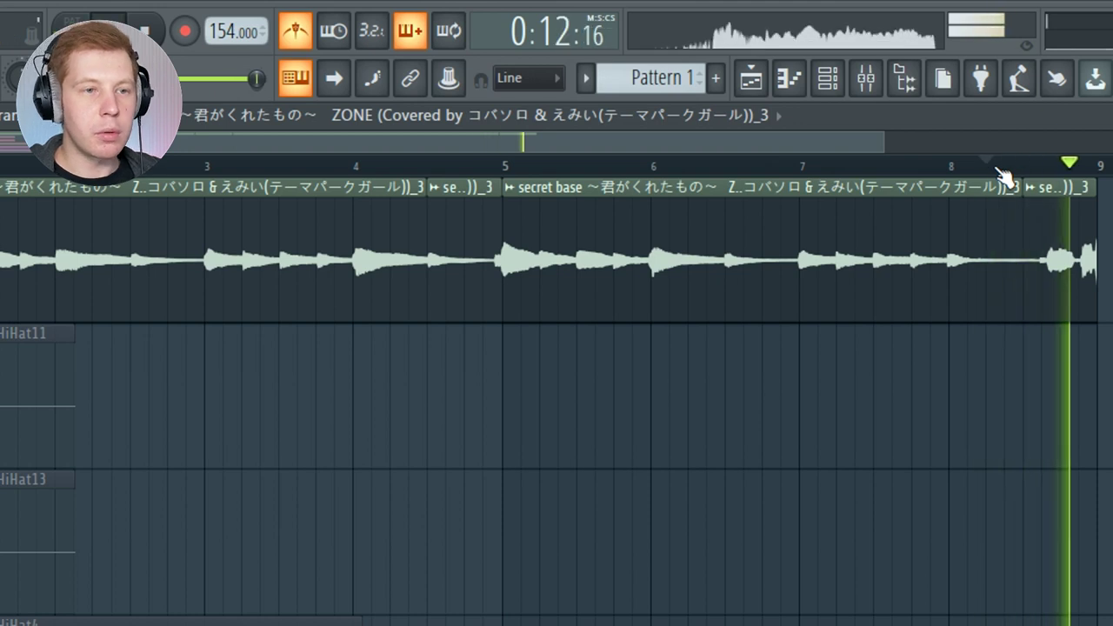
pyautogui.press('space')
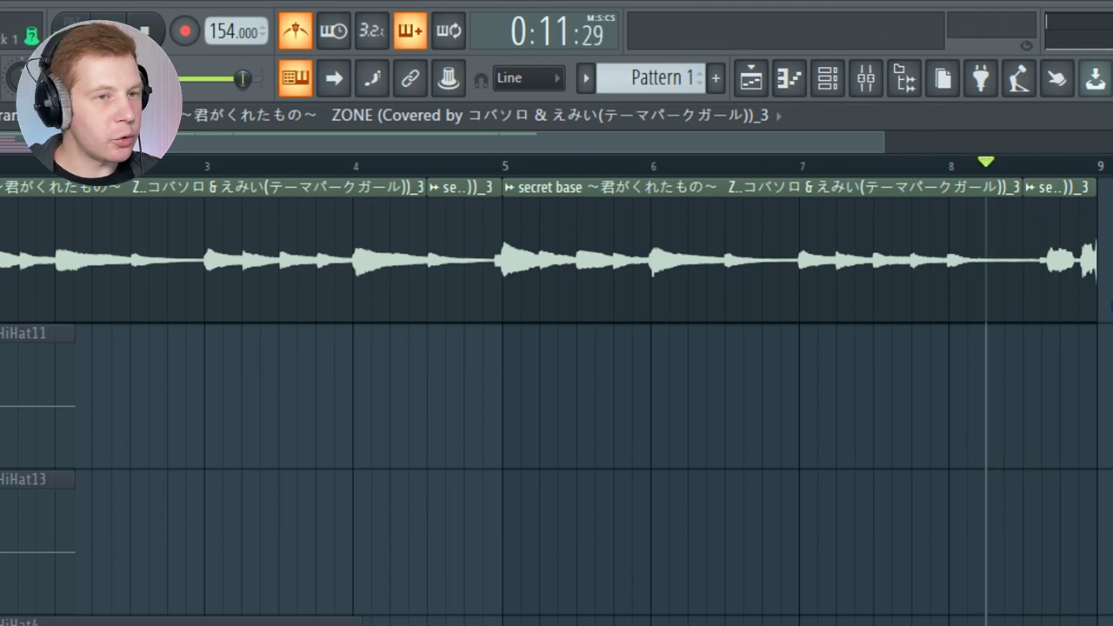
# - Slip the audio inside the last secret base slice so a guitar note starts midway through bar 8, and play it back
pyautogui.rightClick(1064, 277)
pyautogui.moveTo(473, 247); pyautogui.dragTo(1076, 276)
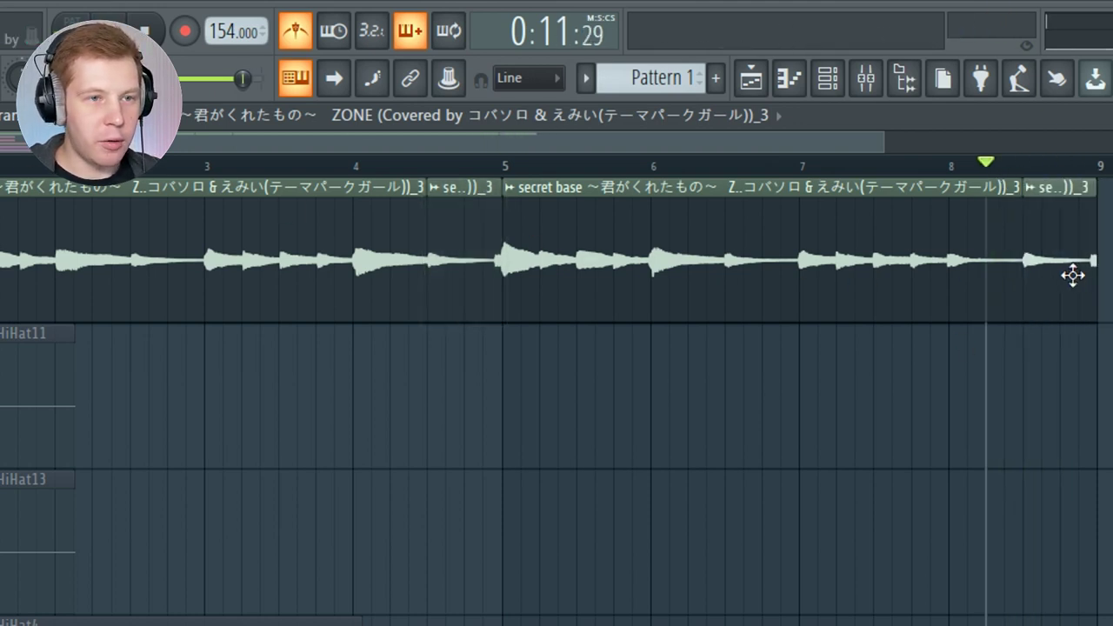
pyautogui.press('space')
pyautogui.press('space')
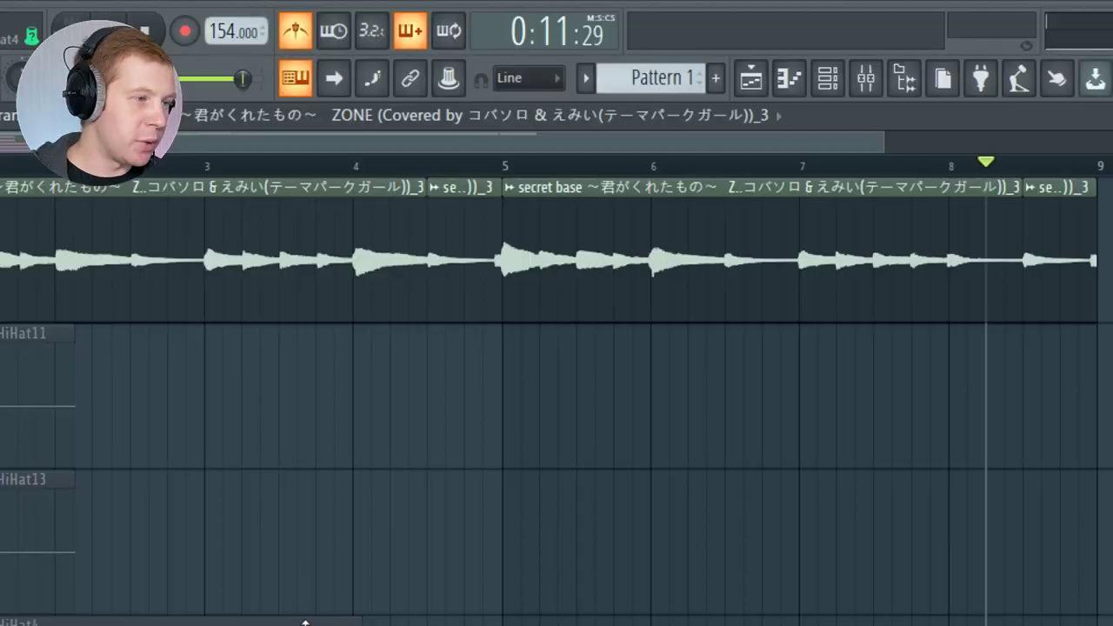
# - Set the secret base sample's time-stretching mode to Auto, lower its pitch, and play the result
pyautogui.doubleClick(176, 287)
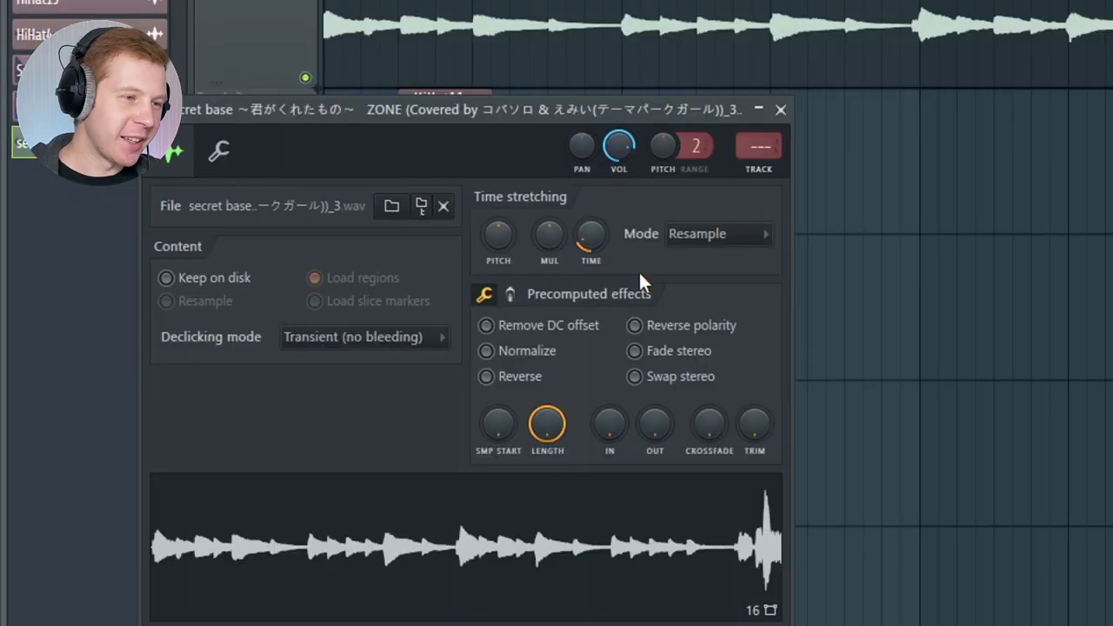
pyautogui.click(355, 230)
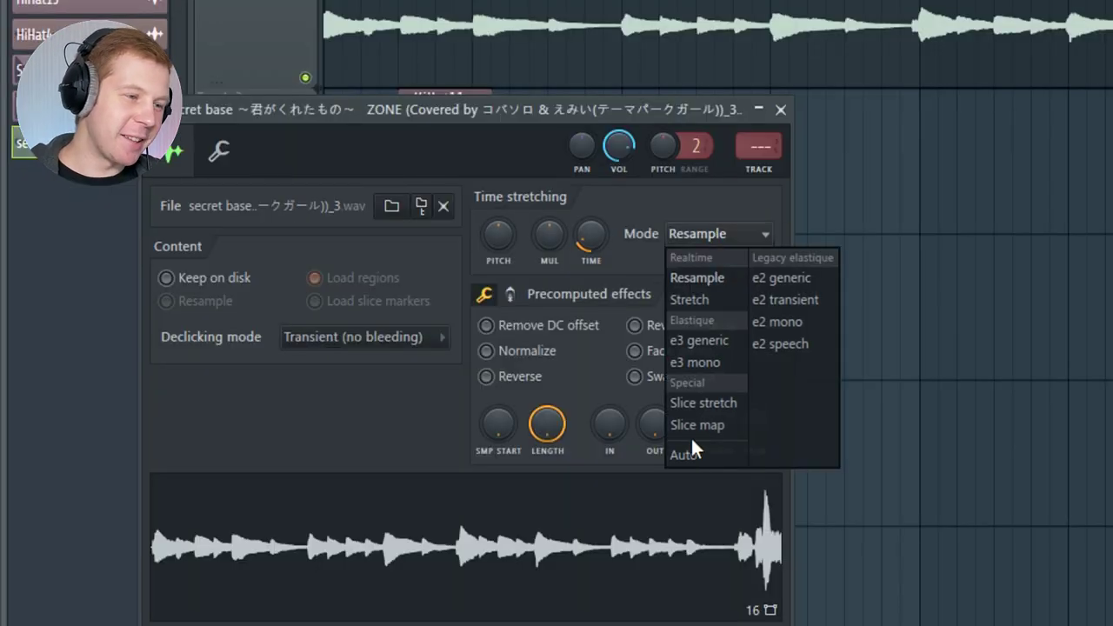
pyautogui.click(367, 340)
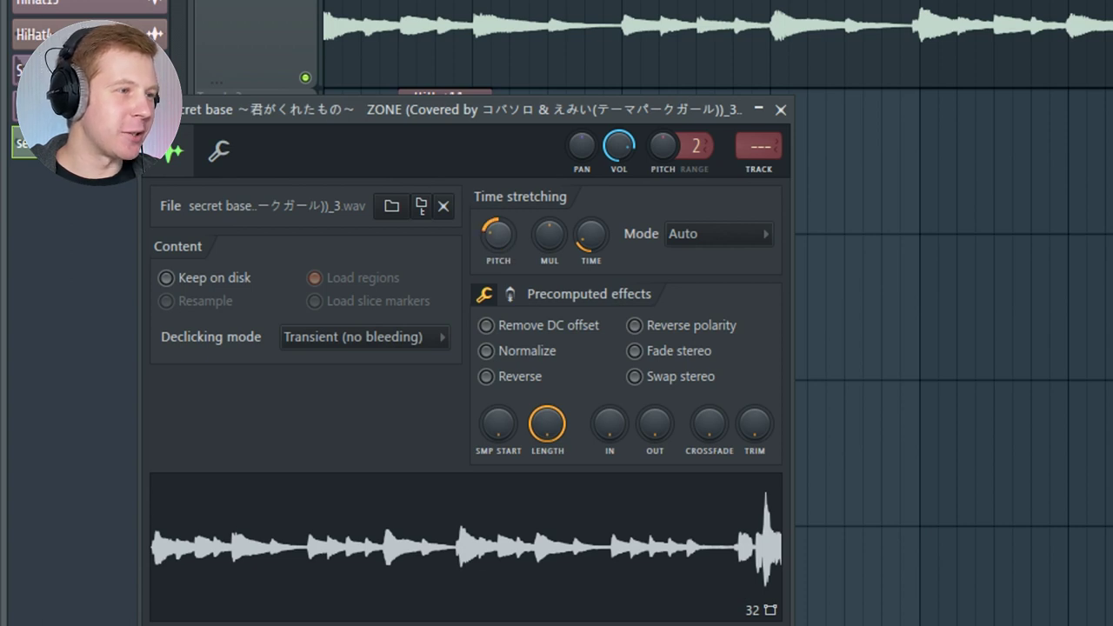
pyautogui.press('Escape')
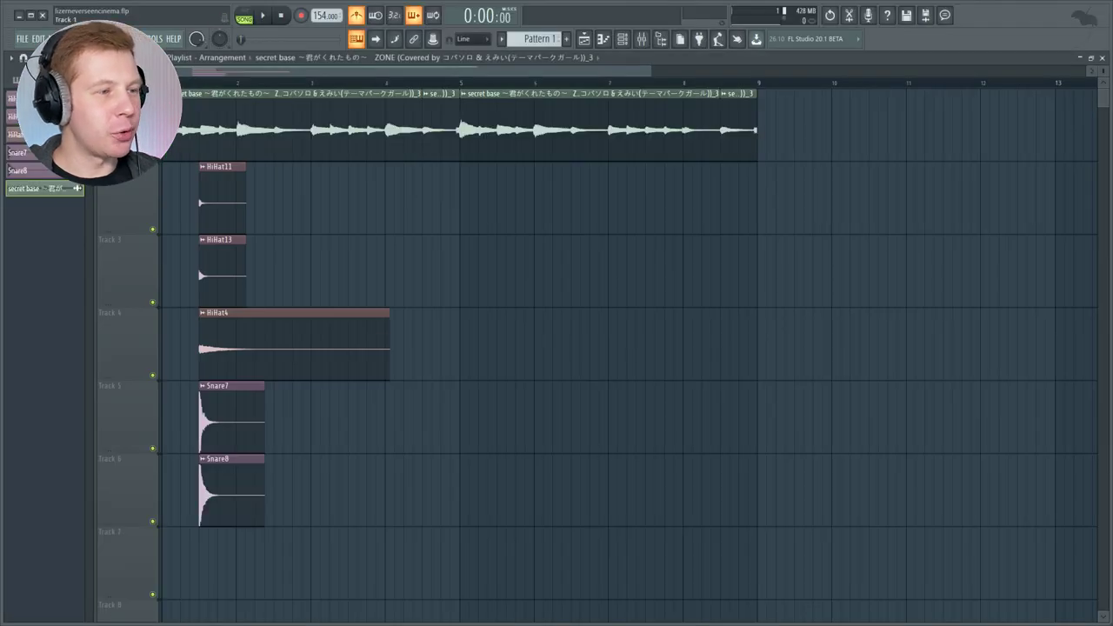
pyautogui.press('space')
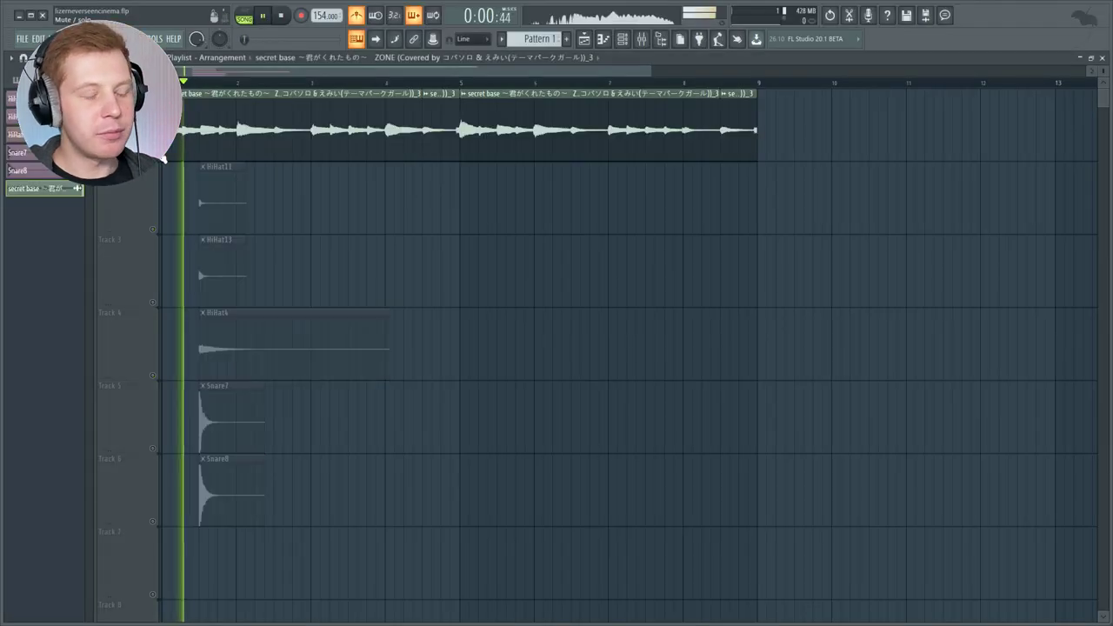
pyautogui.click(267, 16)
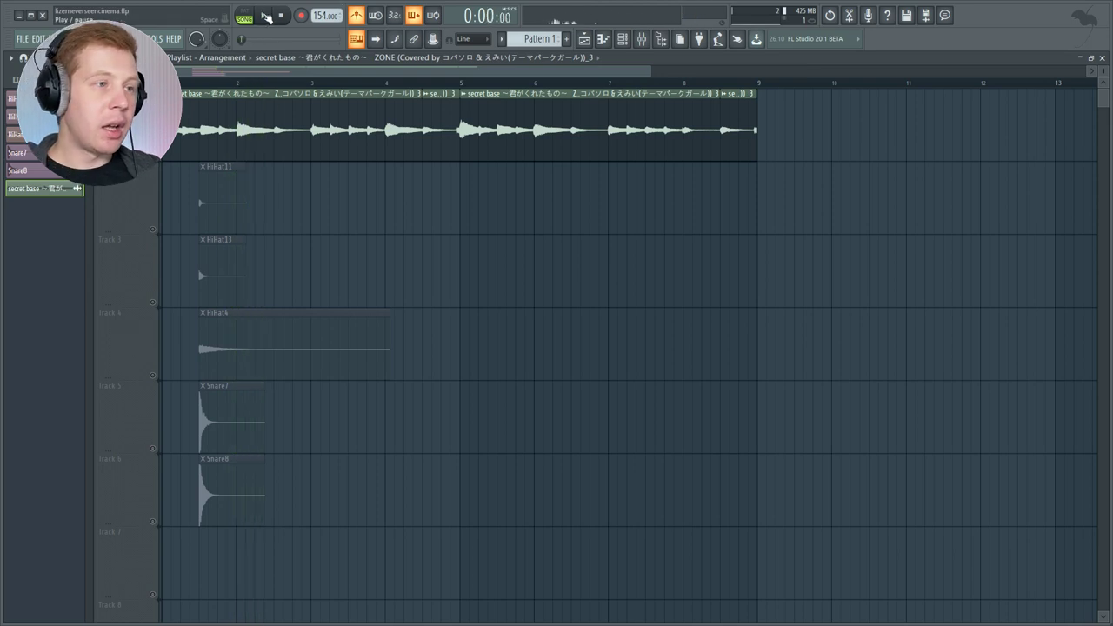
# - Move the drum clips down three tracks and place the Secret Base acoustic guitar selection from Edison on Track 2, soloed
pyautogui.moveTo(579, 164); pyautogui.dragTo(175, 521)
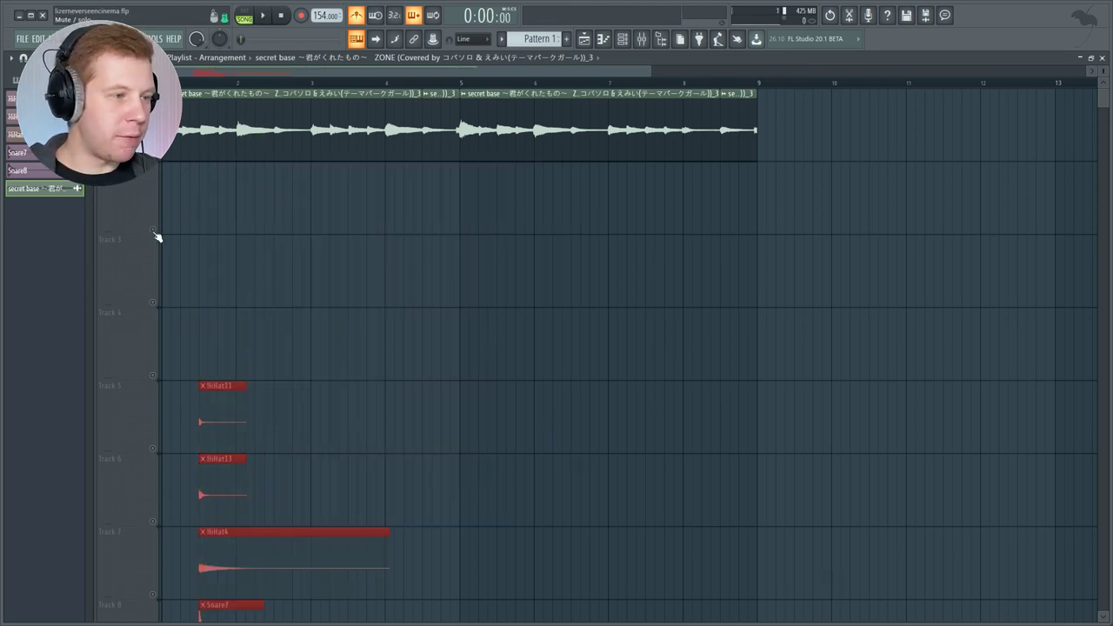
pyautogui.click(642, 40)
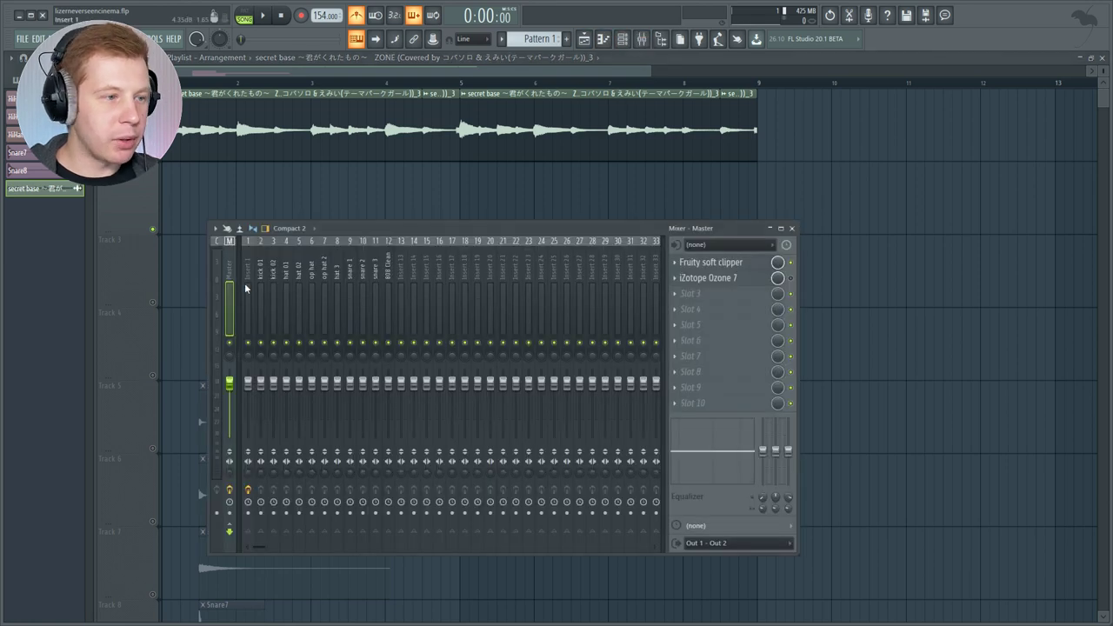
pyautogui.click(705, 280)
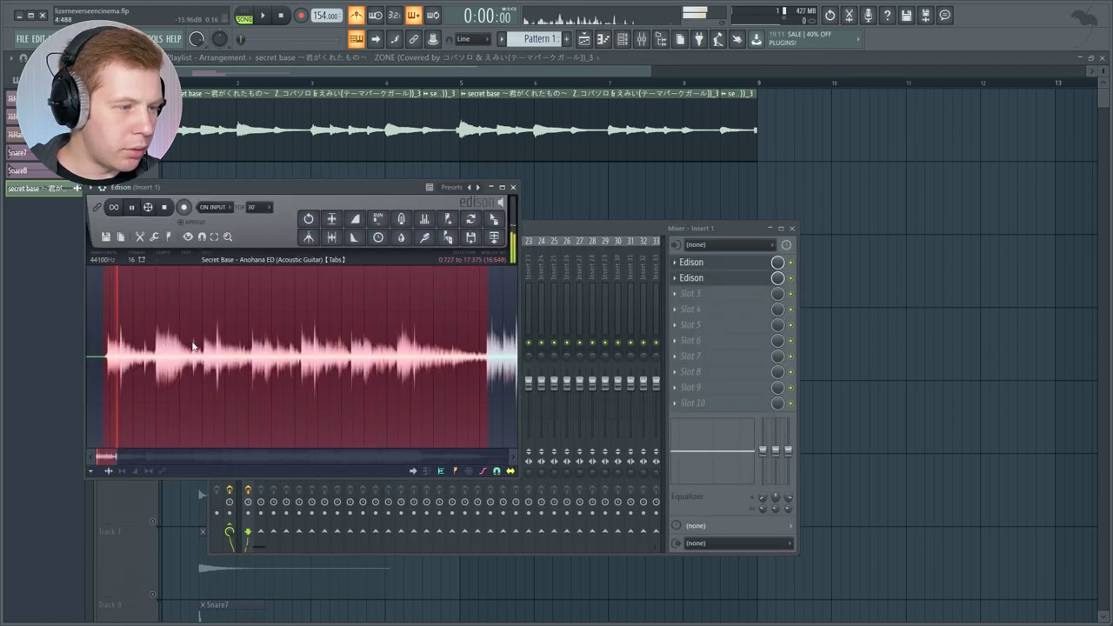
pyautogui.press('space')
pyautogui.moveTo(520, 209); pyautogui.dragTo(166, 220)
pyautogui.rightClick(150, 222)
pyautogui.click(146, 228)
pyautogui.rightClick(153, 230)
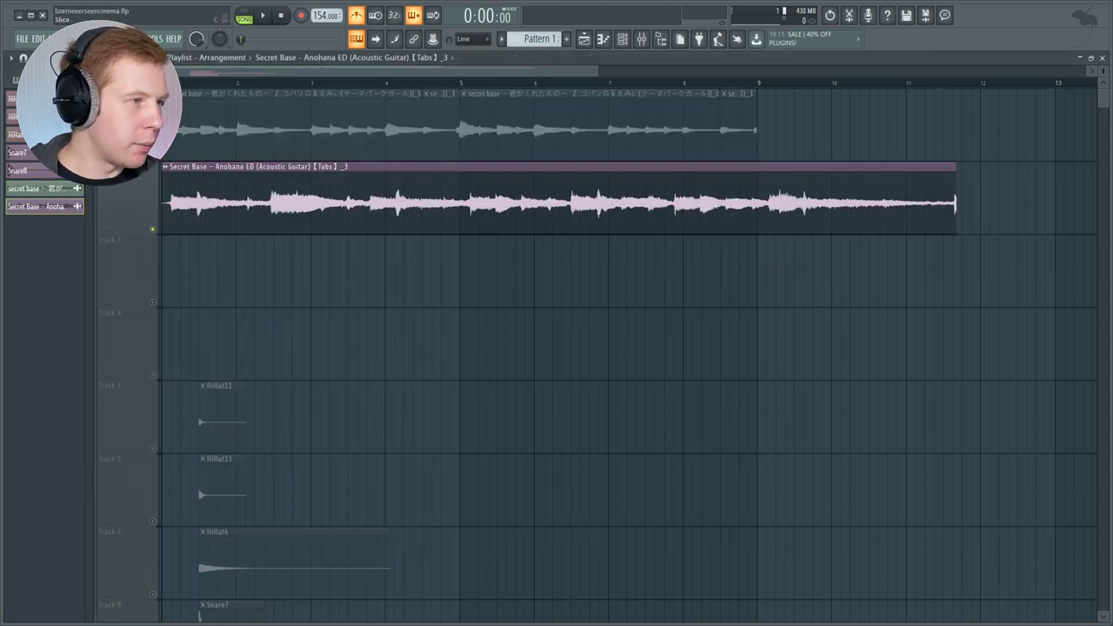
# - Slip the audio inside the acoustic guitar clip earlier so its first note begins exactly at bar 1, and audition it
pyautogui.scroll(4, 201, 227)
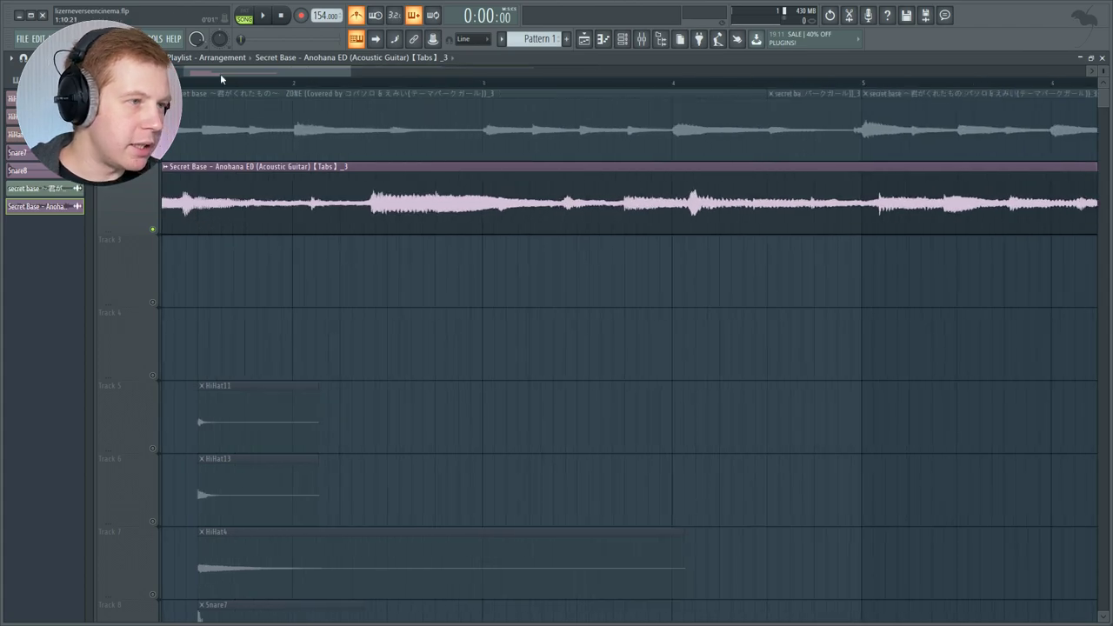
pyautogui.moveTo(221, 73); pyautogui.dragTo(171, 73)
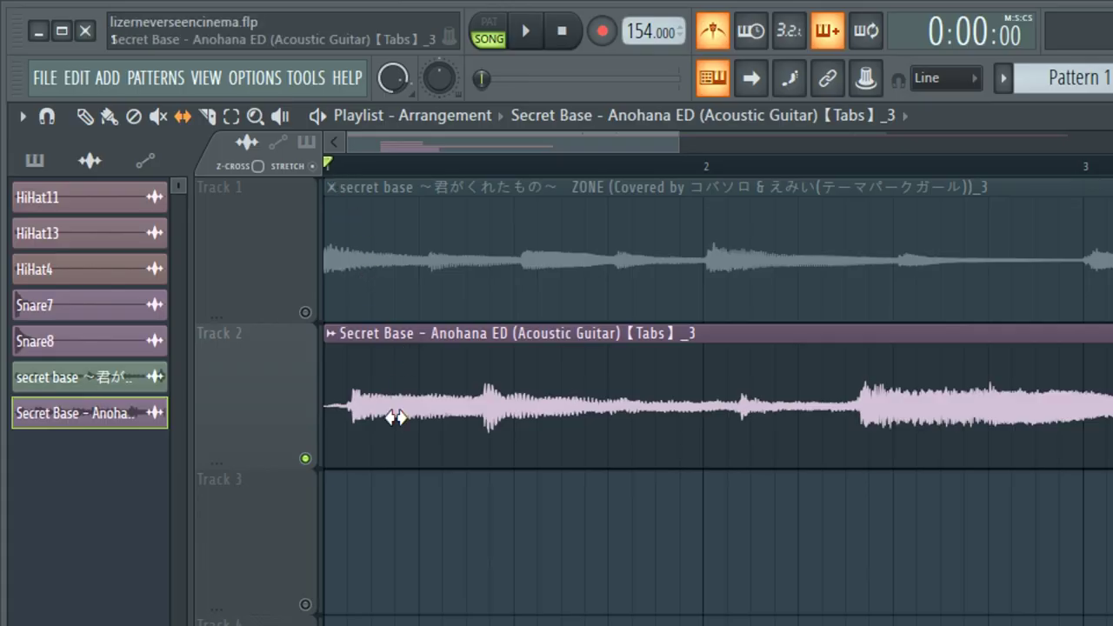
pyautogui.moveTo(396, 418); pyautogui.dragTo(421, 435)
pyautogui.press('space')
pyautogui.press('space')
pyautogui.scroll(-5, 484, 433)
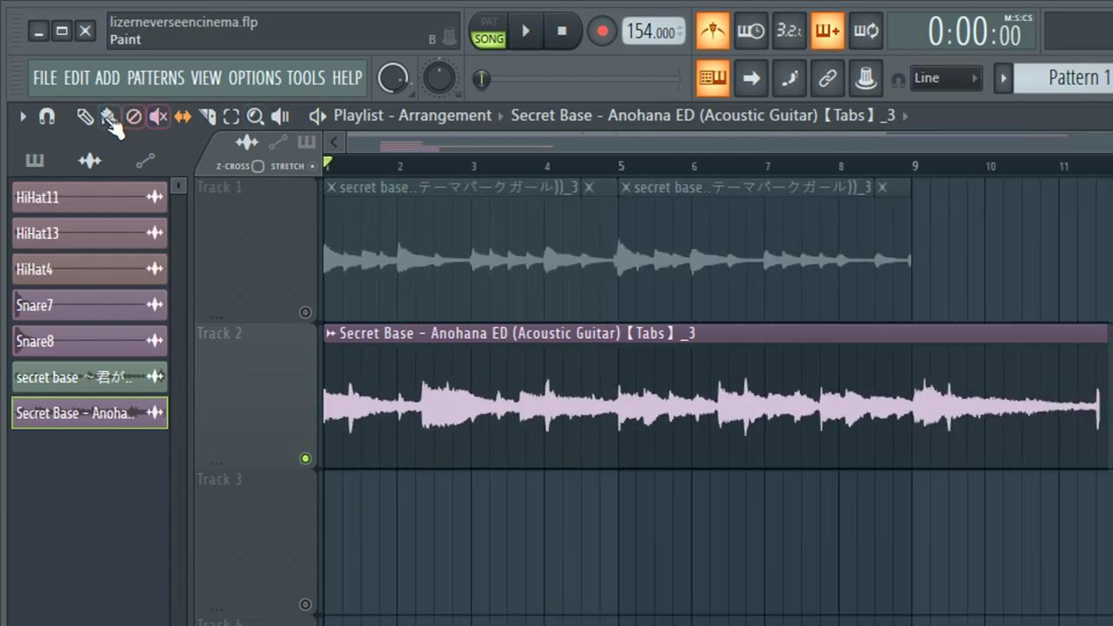
# - Time-stretch the acoustic guitar clip on Track 2 to end at bar 9 and check its timing by playing it
pyautogui.click(85, 117)
pyautogui.moveTo(888, 336); pyautogui.dragTo(731, 365)
pyautogui.press('space')
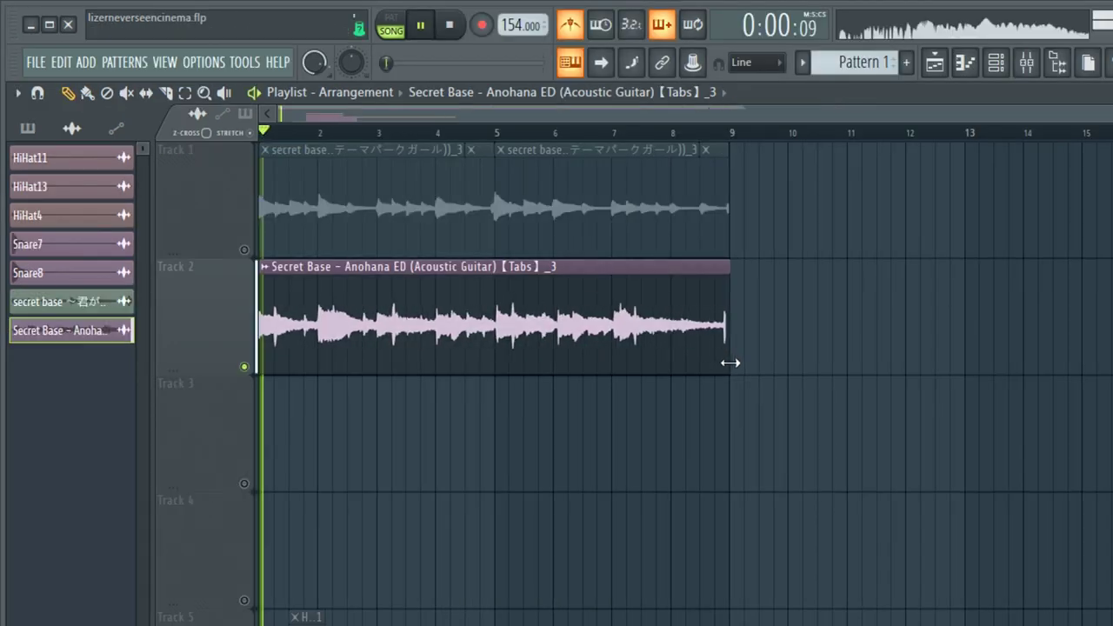
pyautogui.press('space')
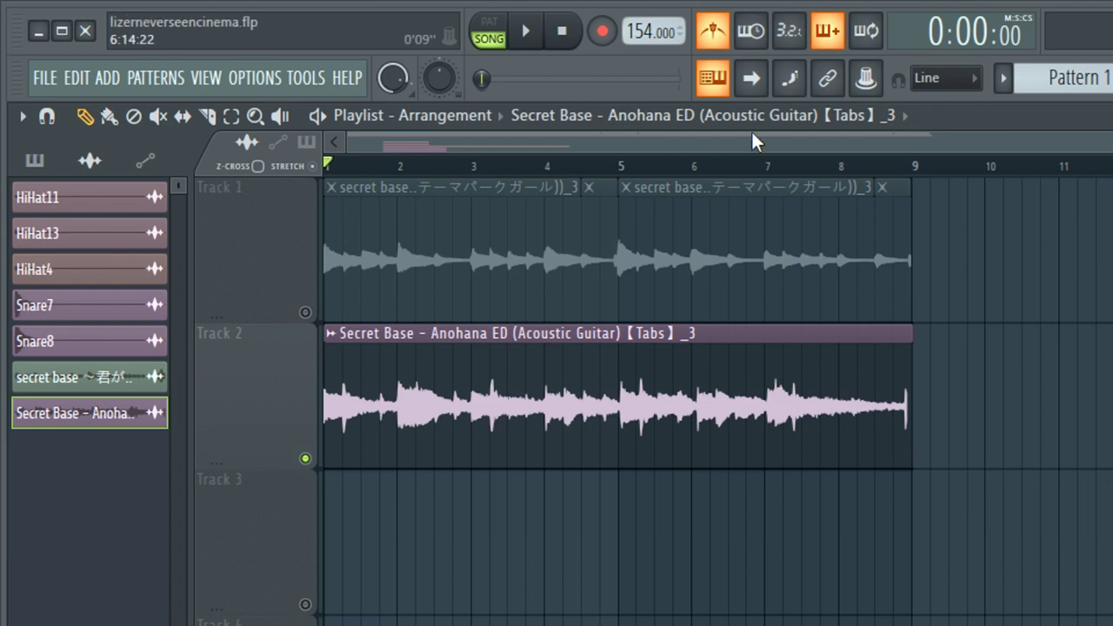
pyautogui.press('space')
# - Audition bars 1 to 4 as a loop, then slice the acoustic guitar clip at bar 5 and delete its second half
pyautogui.moveTo(620, 165); pyautogui.dragTo(189, 321)
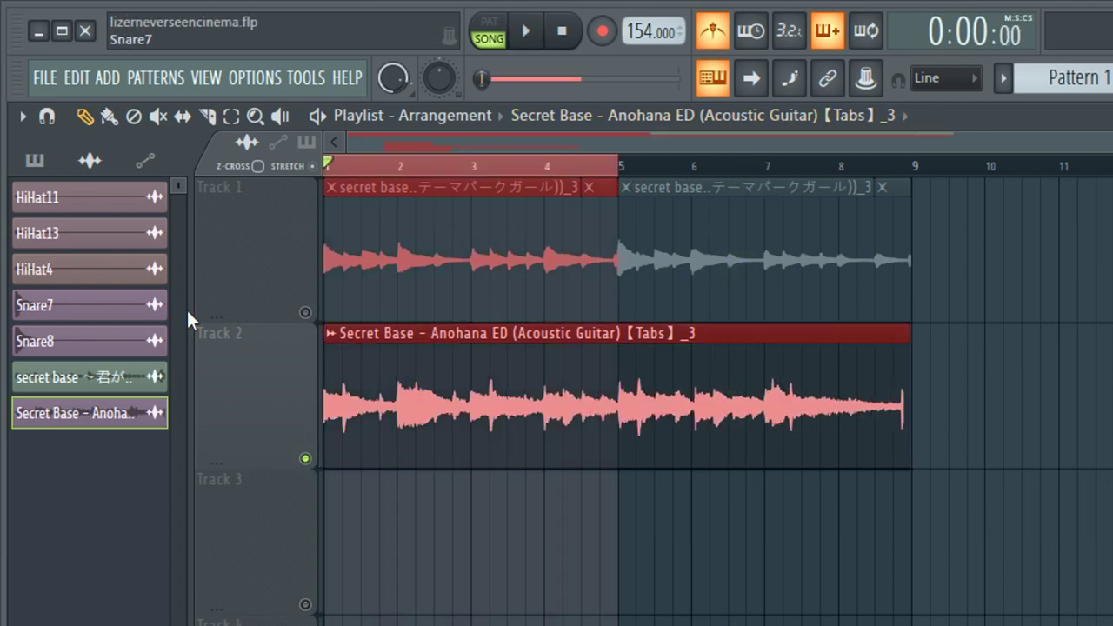
pyautogui.press('space')
pyautogui.click(557, 178)
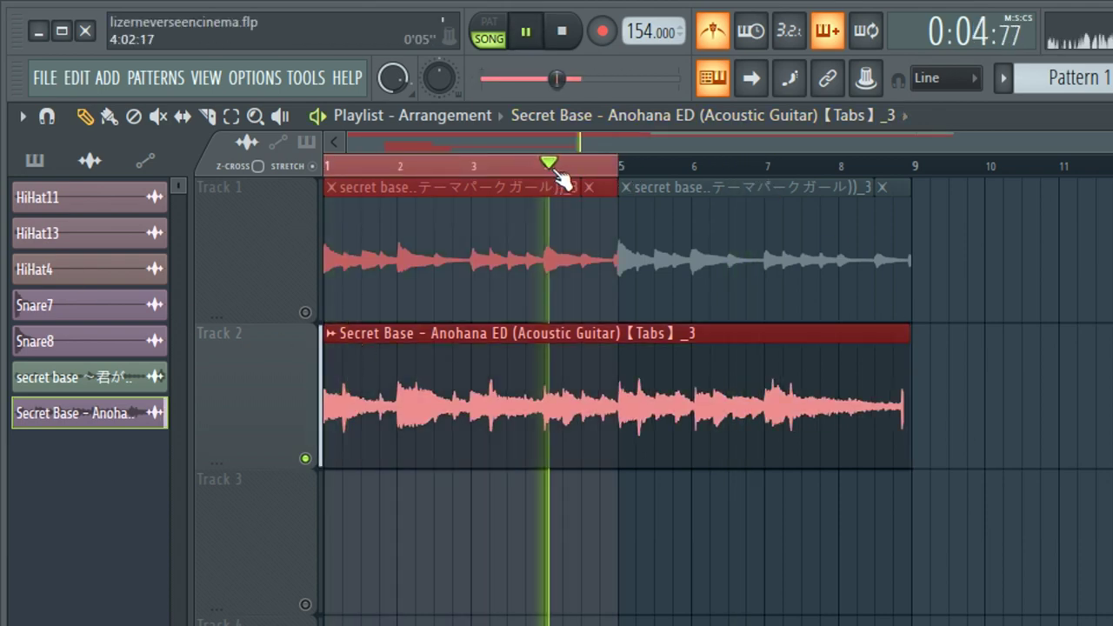
pyautogui.press('space')
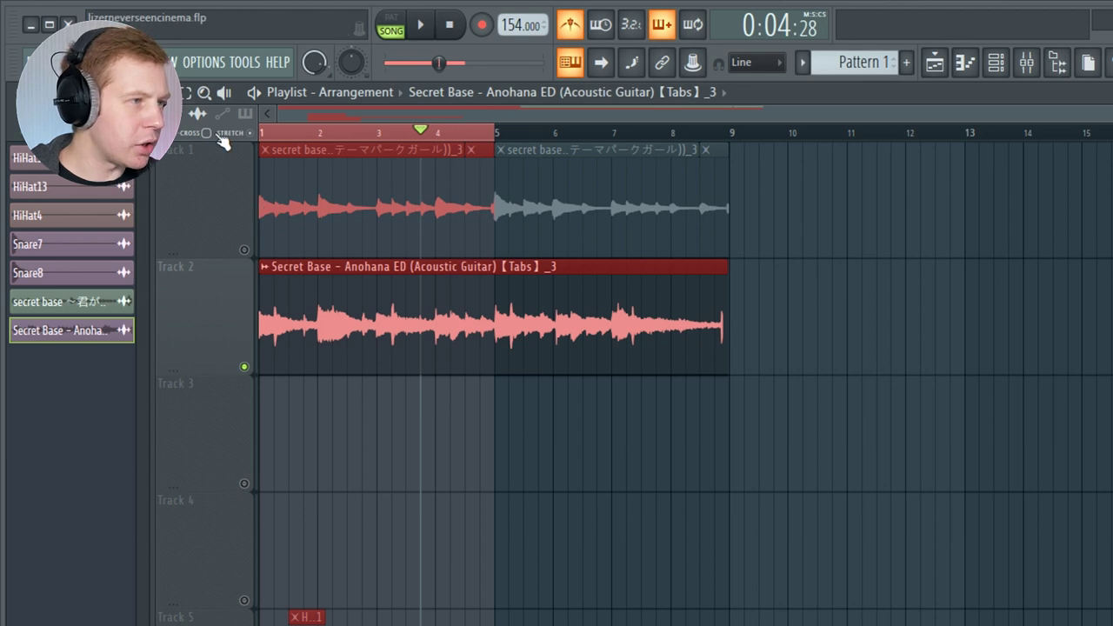
pyautogui.click(501, 322)
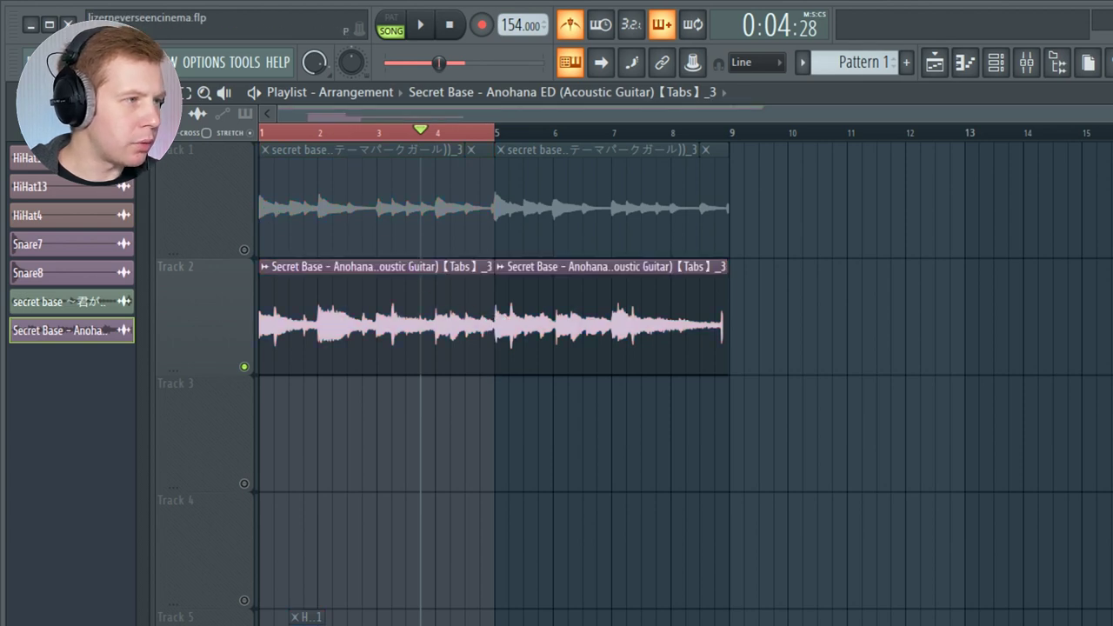
pyautogui.rightClick(684, 330)
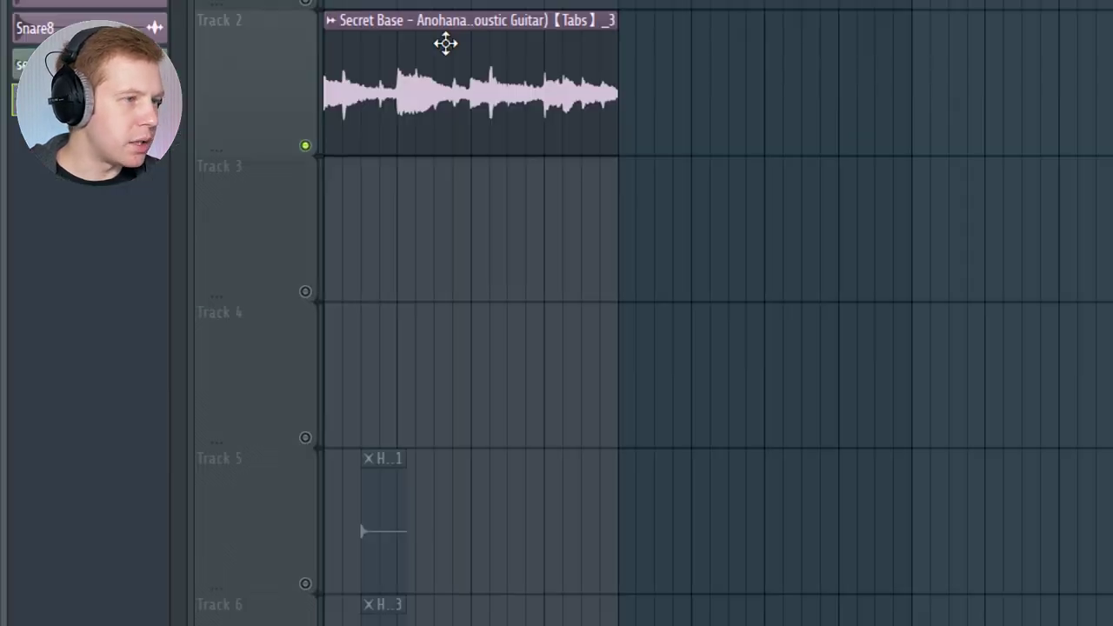
# - Set the acoustic guitar sample's time-stretching mode to Auto and adjust its pitch
pyautogui.doubleClick(355, 285)
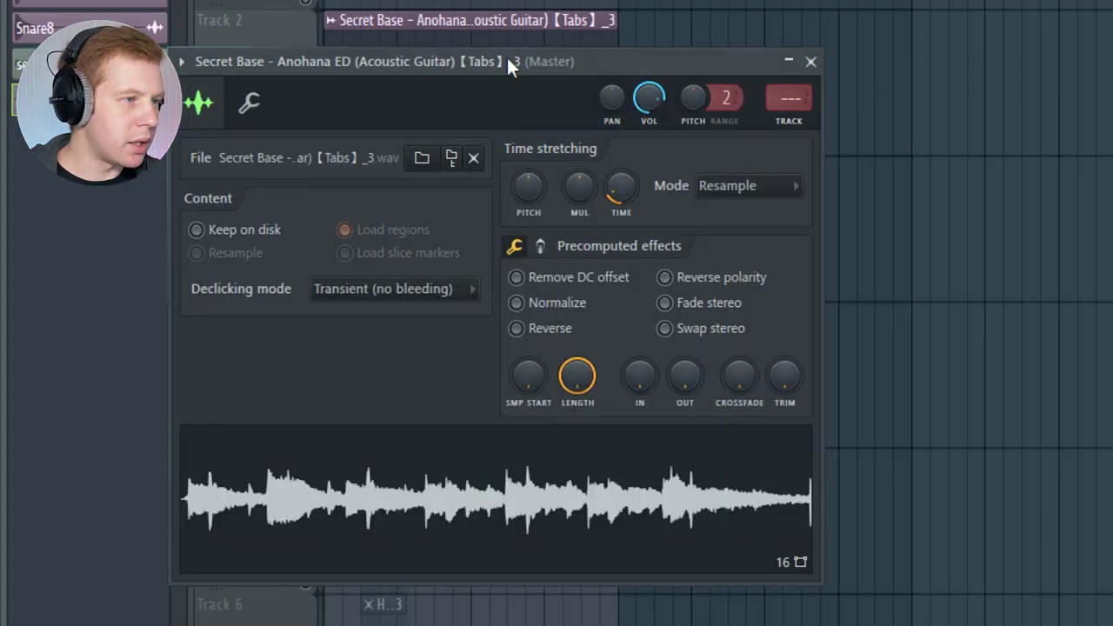
pyautogui.click(717, 186)
pyautogui.click(752, 406)
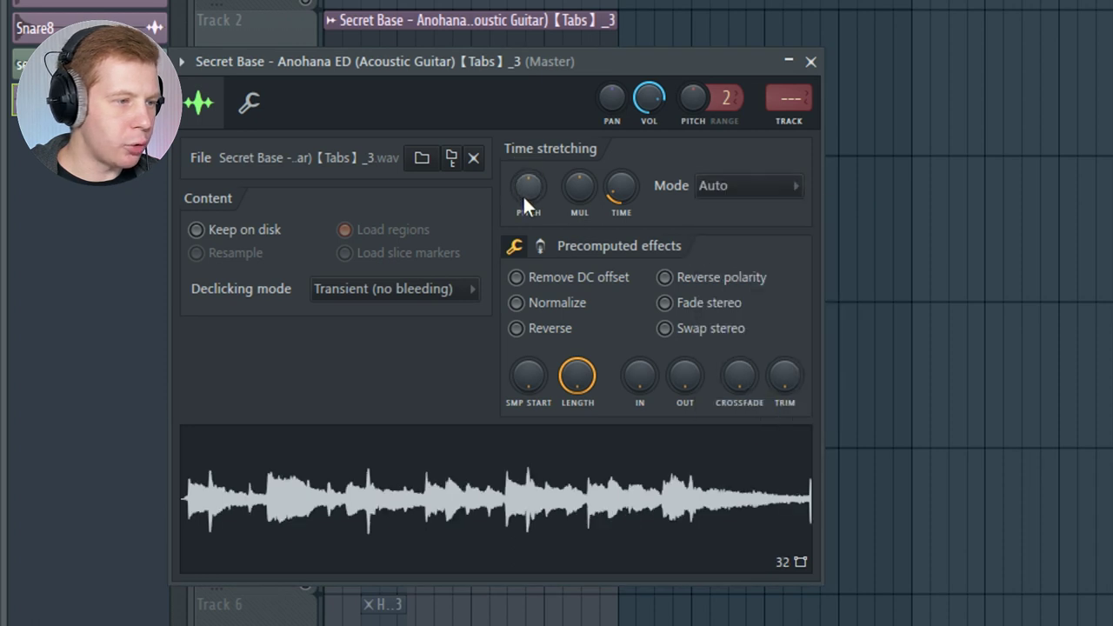
pyautogui.moveTo(528, 185); pyautogui.dragTo(528, 170)
# - Unmute Track 1 to play both guitar samples together over bars 1 to 8, then unmute the drum tracks
pyautogui.click(306, 2)
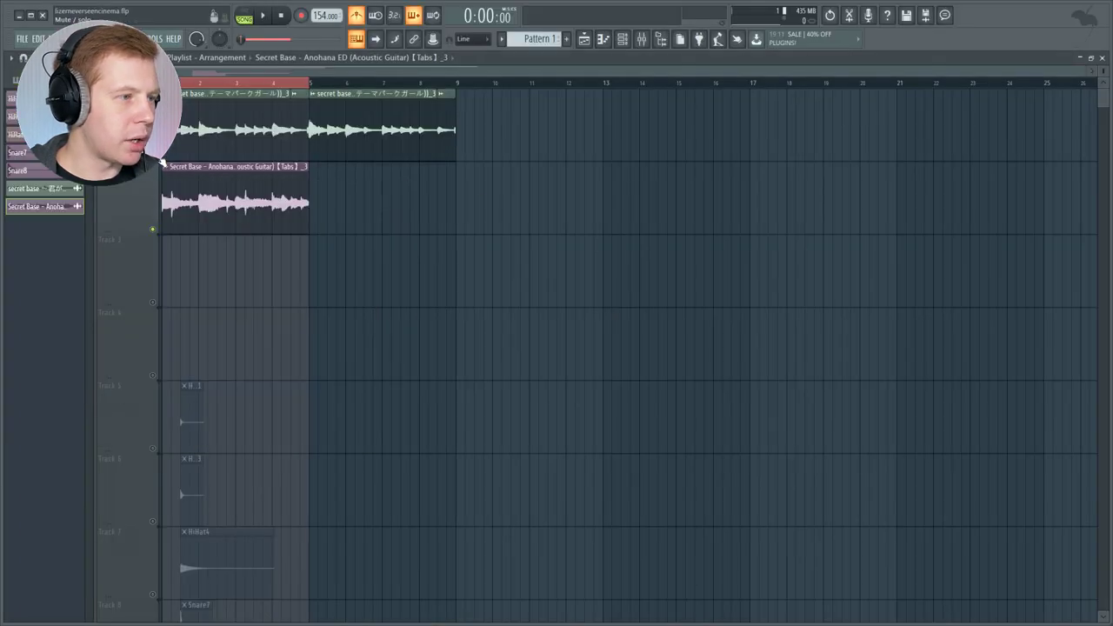
pyautogui.press('space')
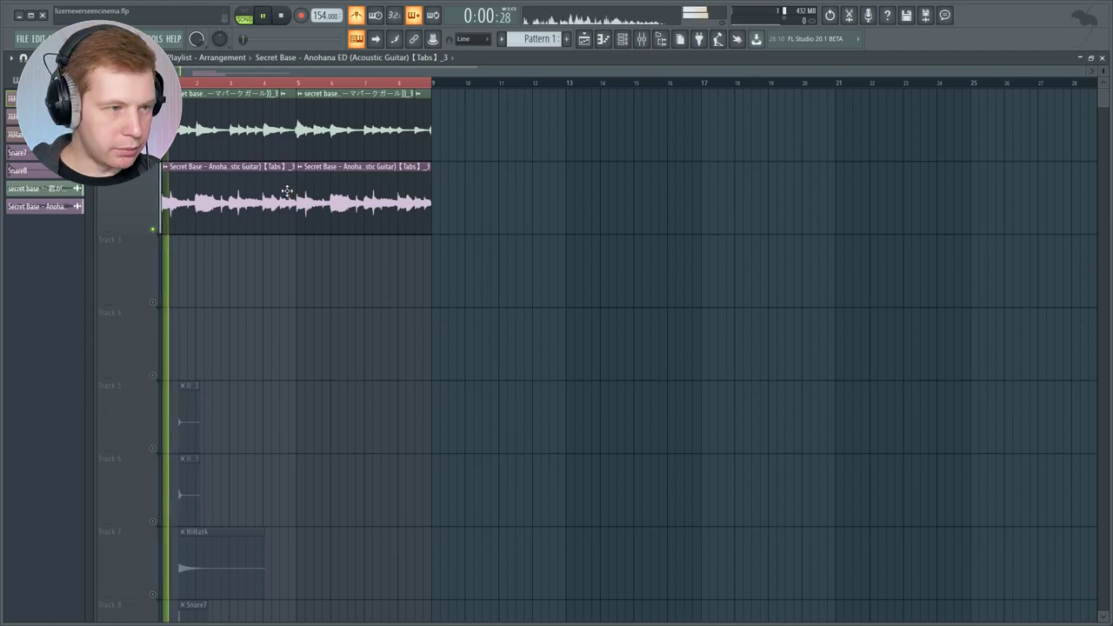
pyautogui.scroll(-4, 159, 318)
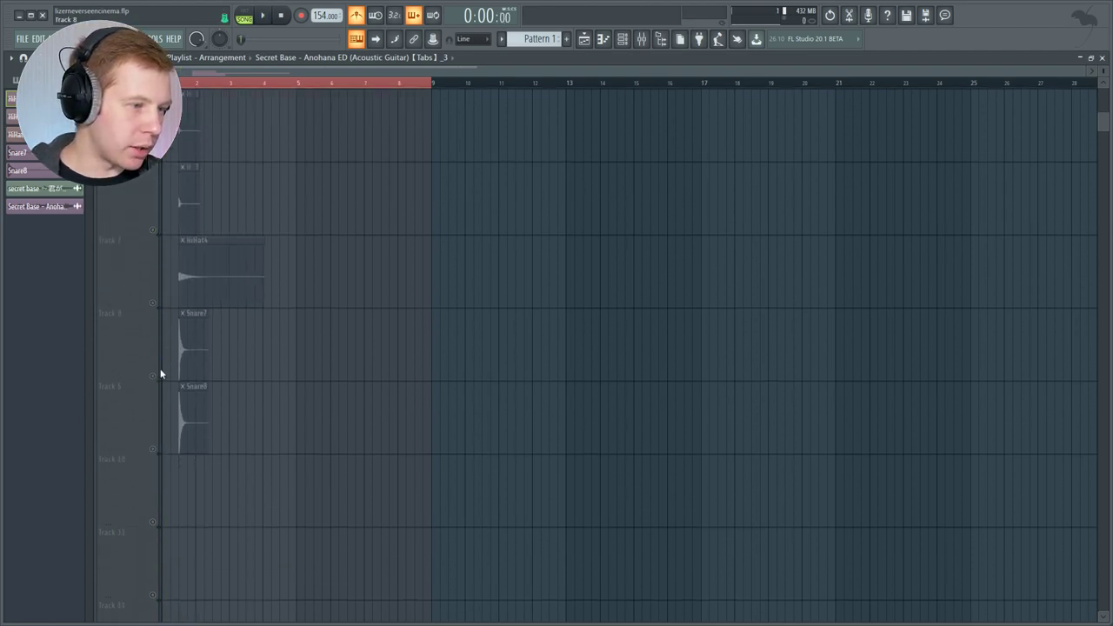
pyautogui.rightClick(156, 222)
pyautogui.rightClick(156, 222)
# - Place quarter-bar hi-hat clips: HiHat11 at bar 1 on Track 3, HiHat13 directly after it on Track 4, HiHat4 late in bar 2 on Track 3
pyautogui.scroll(5, 174, 271)
pyautogui.moveTo(219, 248); pyautogui.dragTo(168, 179)
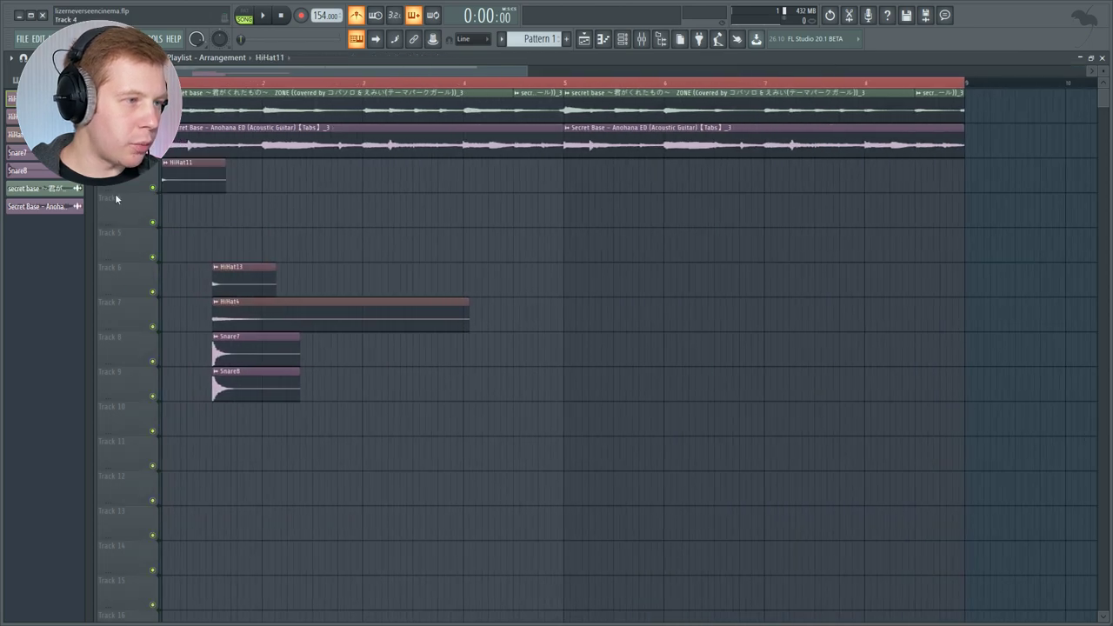
pyautogui.moveTo(243, 263); pyautogui.dragTo(195, 203)
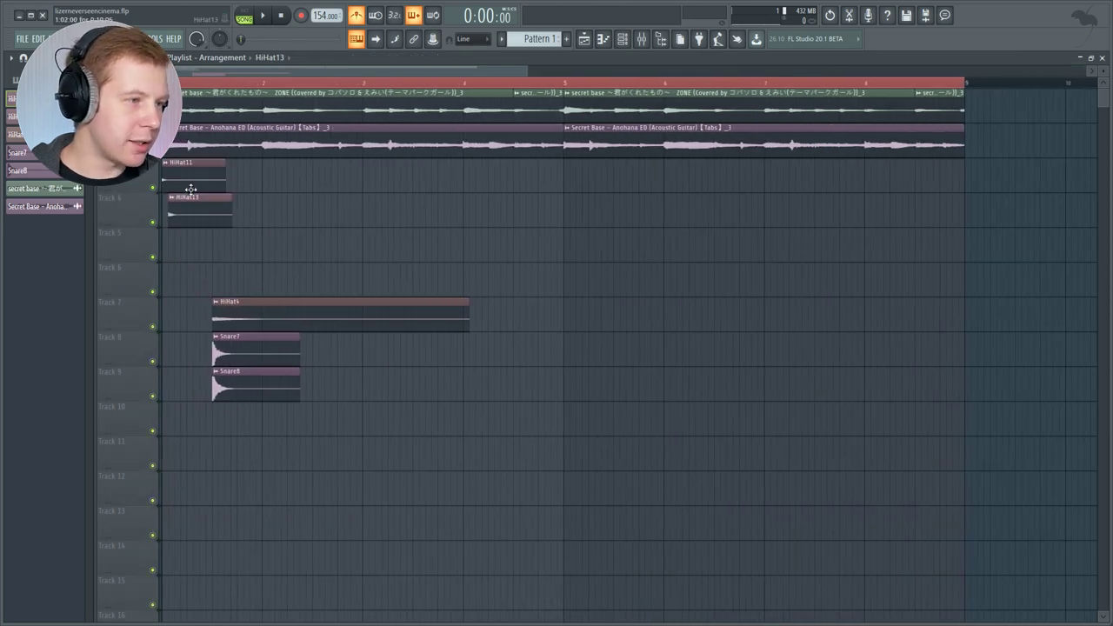
pyautogui.moveTo(380, 201); pyautogui.dragTo(380, 166)
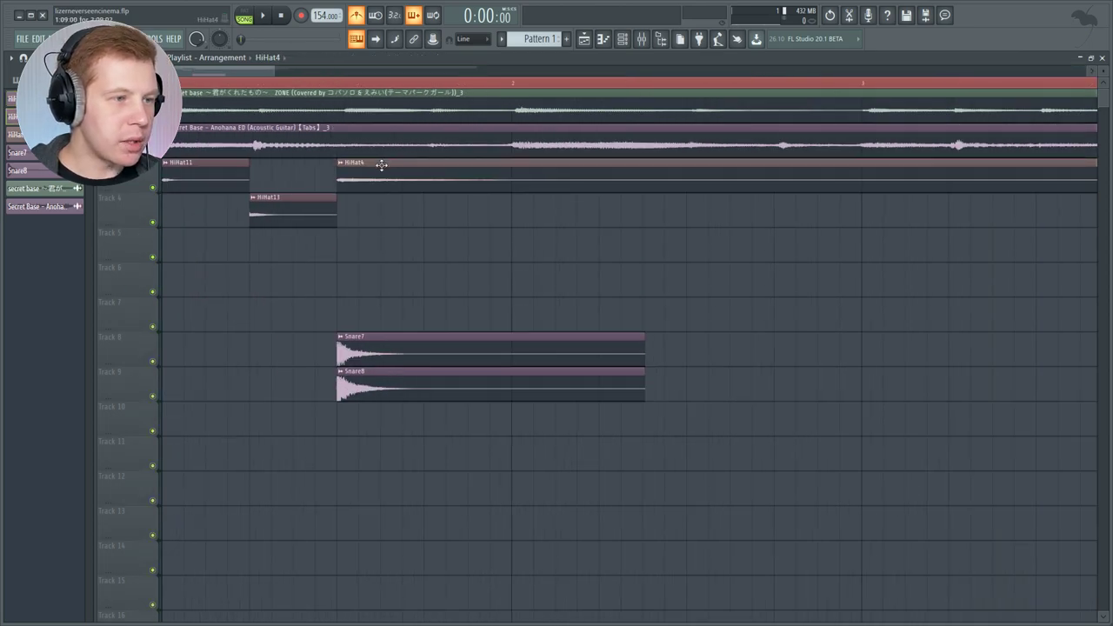
pyautogui.scroll(-3, 380, 254)
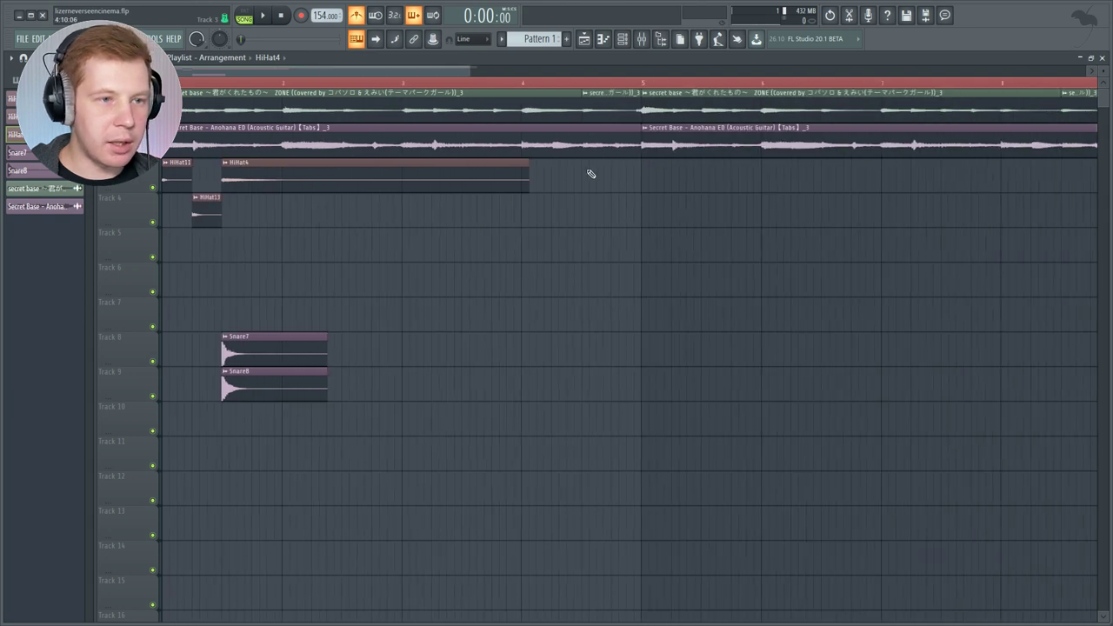
pyautogui.moveTo(453, 187); pyautogui.dragTo(252, 195)
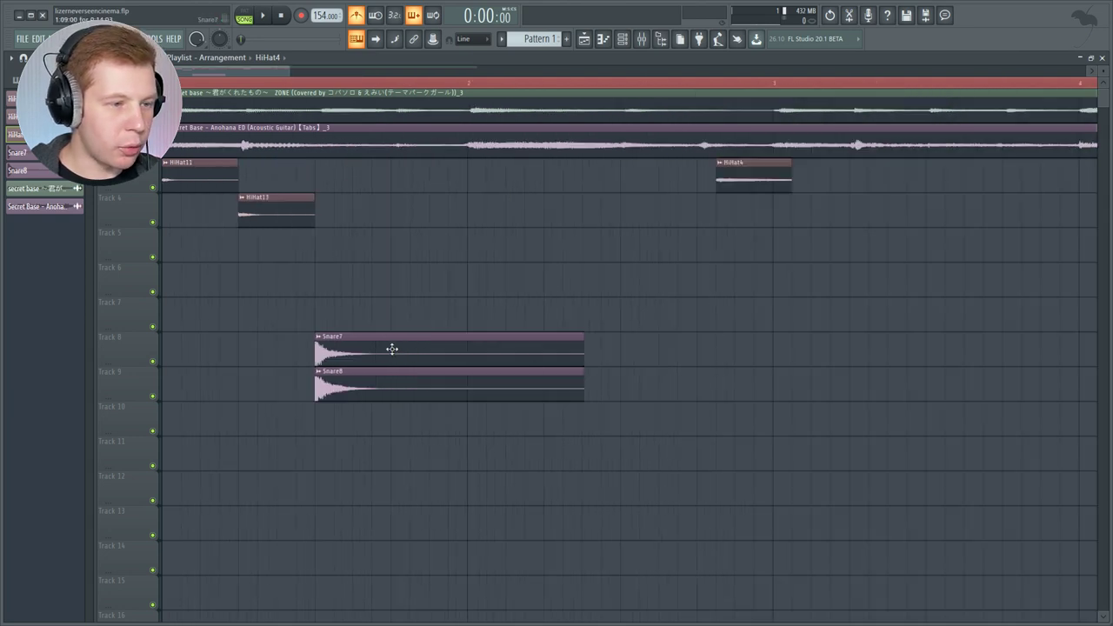
# - Place Snare8 midway through bars 1 and 3 and Snare7 midway through bars 2 and 4, shortening the clips to about half a bar
pyautogui.moveTo(393, 349); pyautogui.dragTo(695, 338)
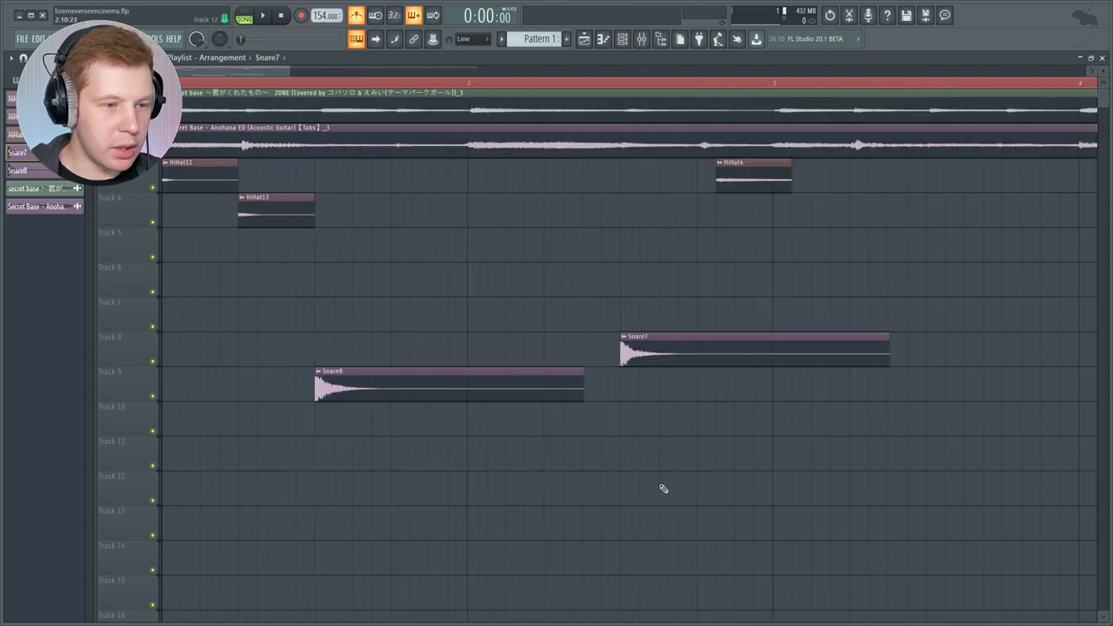
pyautogui.press('space')
pyautogui.scroll(-3, 646, 466)
pyautogui.moveTo(303, 380); pyautogui.dragTo(623, 391)
pyautogui.moveTo(510, 363); pyautogui.dragTo(841, 362)
pyautogui.moveTo(858, 412); pyautogui.dragTo(322, 341)
pyautogui.moveTo(389, 392); pyautogui.dragTo(336, 392)
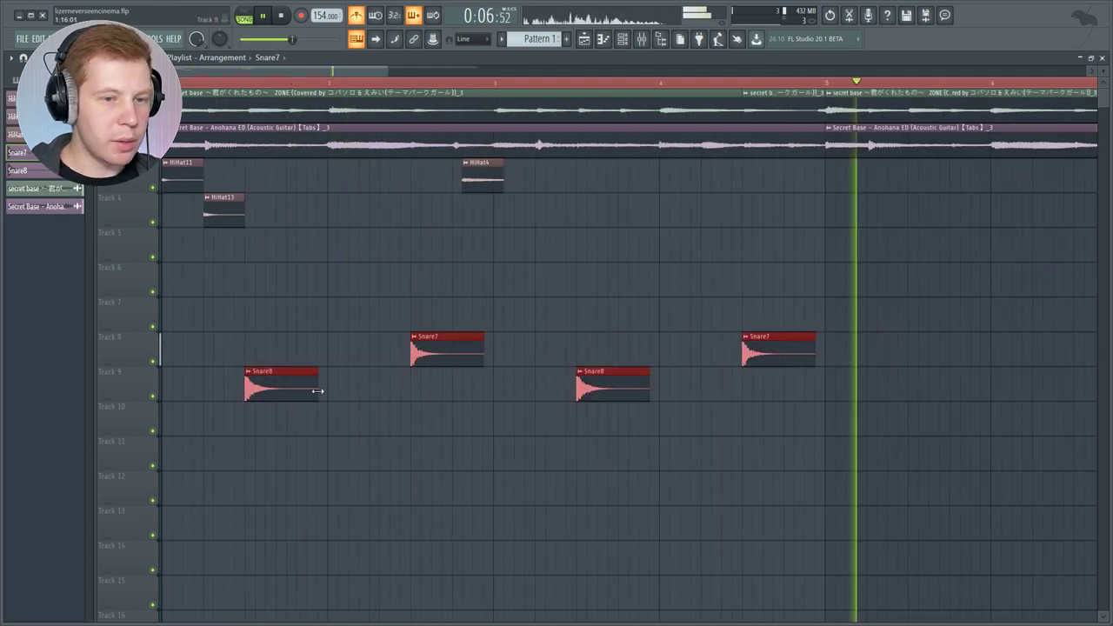
pyautogui.press('space')
# - Fill bars 1 to 4 on Tracks 3 and 4 with alternating HiHat11 and HiHat13 clips and a second HiHat4 in bar 4
pyautogui.moveTo(561, 216); pyautogui.dragTo(644, 218)
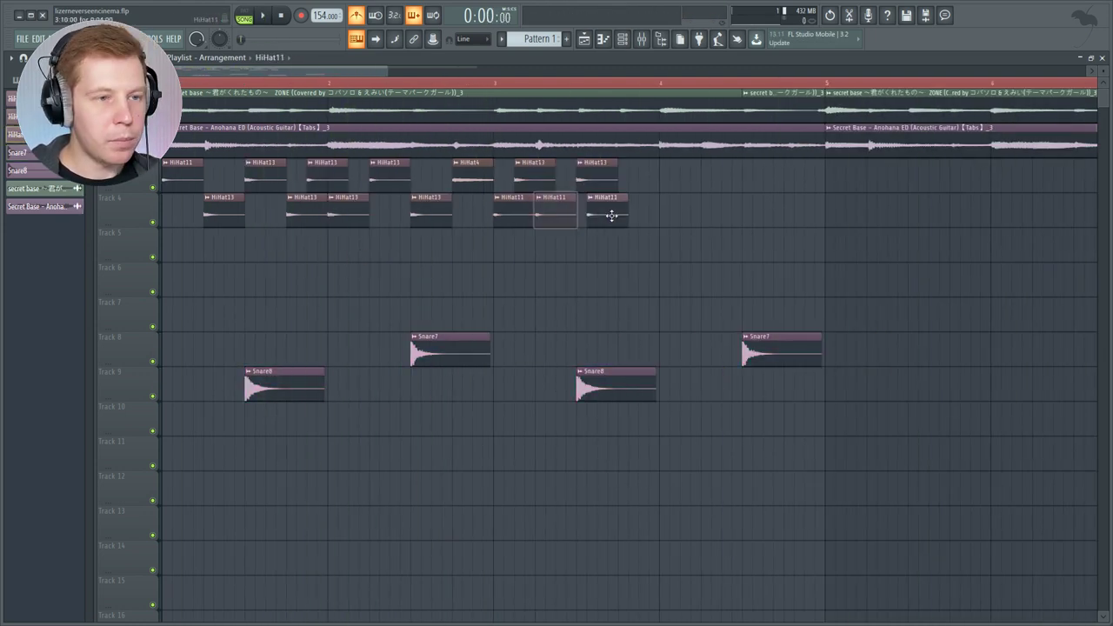
pyautogui.press('space')
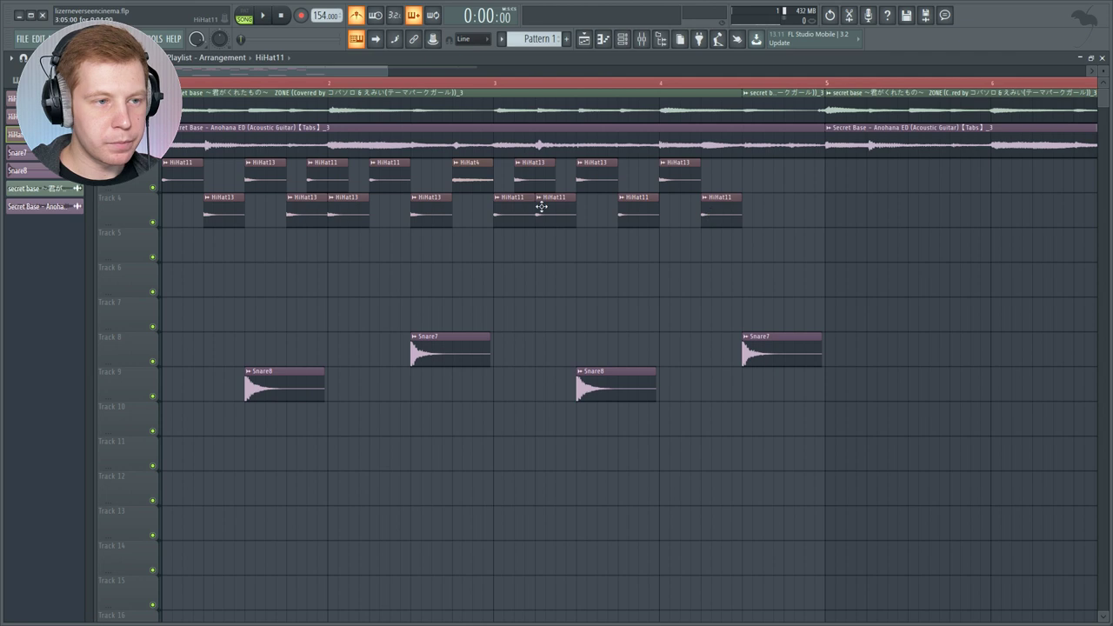
pyautogui.click(795, 209)
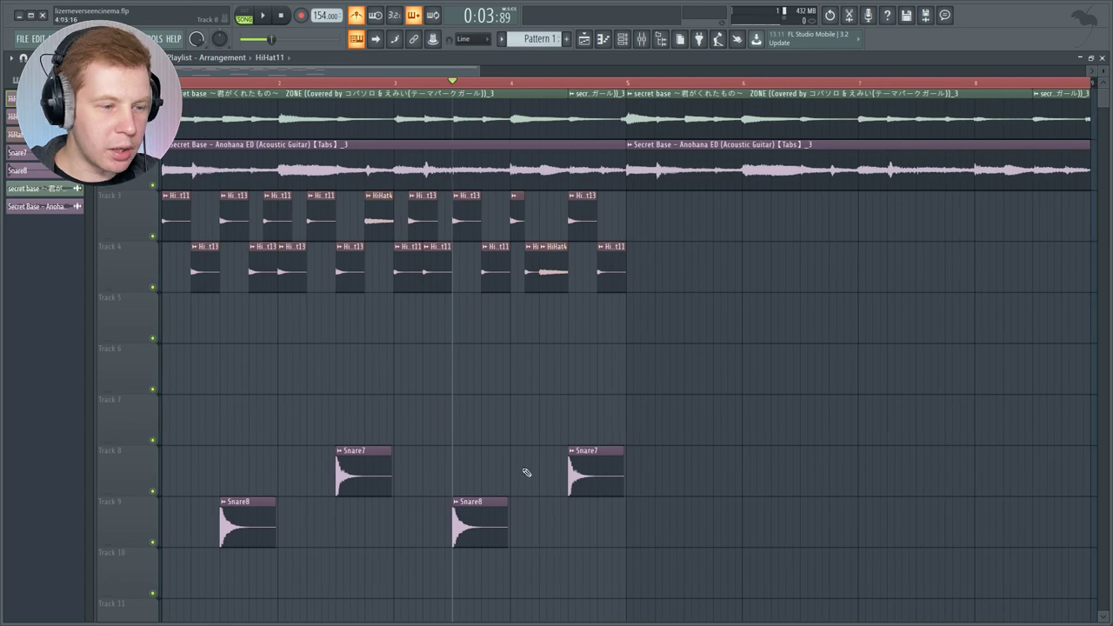
# - Move the Snare8 clips up from Track 9 and the Snare7 clips up from Track 8 onto Track 5
pyautogui.moveTo(541, 498); pyautogui.dragTo(221, 546)
pyautogui.hotkey('shift', 'Up')
pyautogui.hotkey('shift', 'Up')
pyautogui.hotkey('shift', 'Up')
pyautogui.hotkey('shift', 'Up')
pyautogui.moveTo(701, 466); pyautogui.dragTo(336, 467)
pyautogui.hotkey('shift', 'Up')
pyautogui.hotkey('shift', 'Up')
pyautogui.hotkey('shift', 'Up')
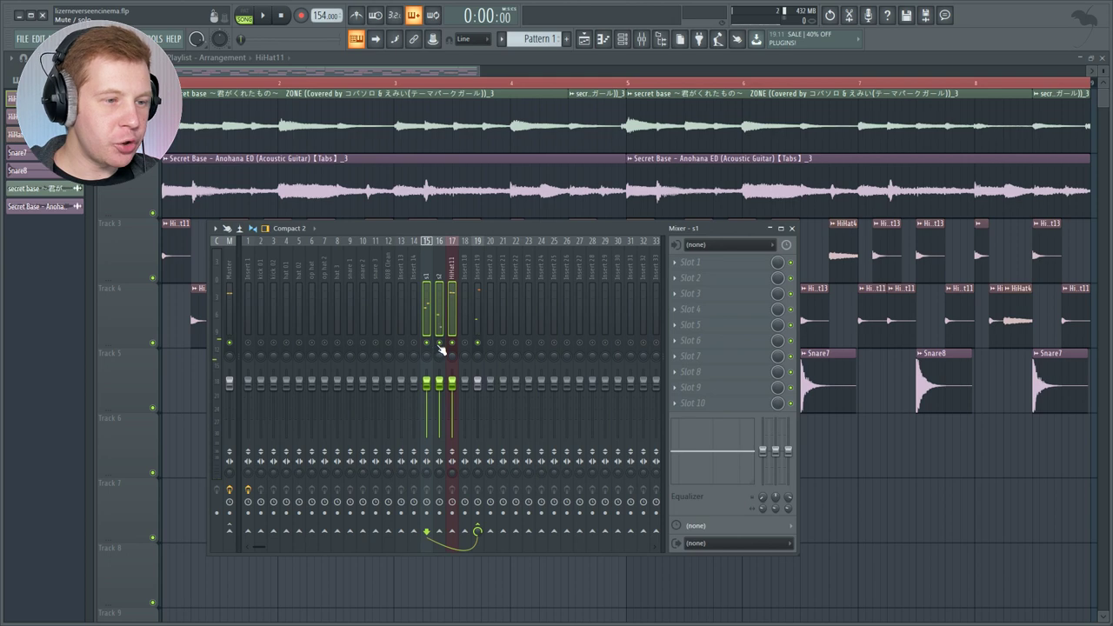
# - Solo mixer channel s2 and load Fruity Parametric EQ 2 on it with the Radio preset
pyautogui.click(441, 341)
pyautogui.click(690, 262)
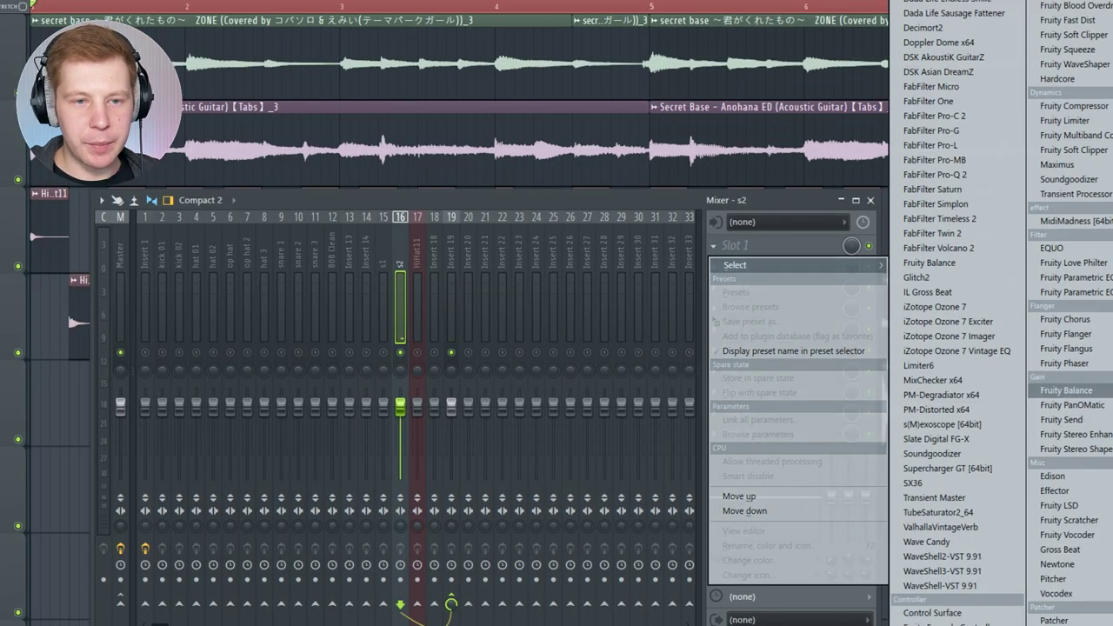
pyautogui.click(1077, 292)
pyautogui.click(491, 137)
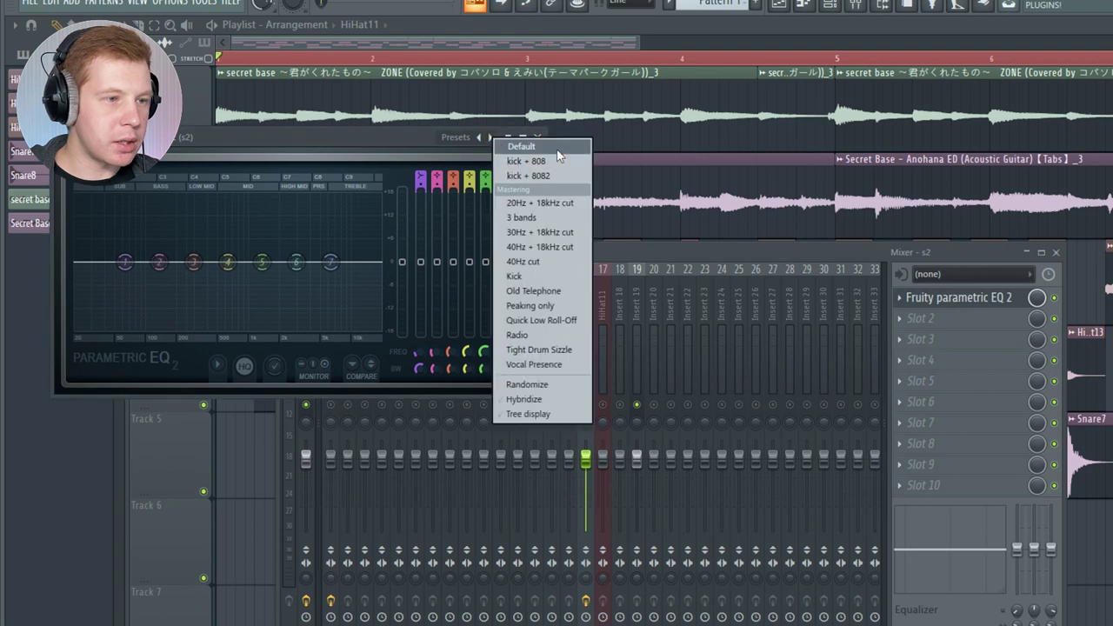
pyautogui.click(541, 337)
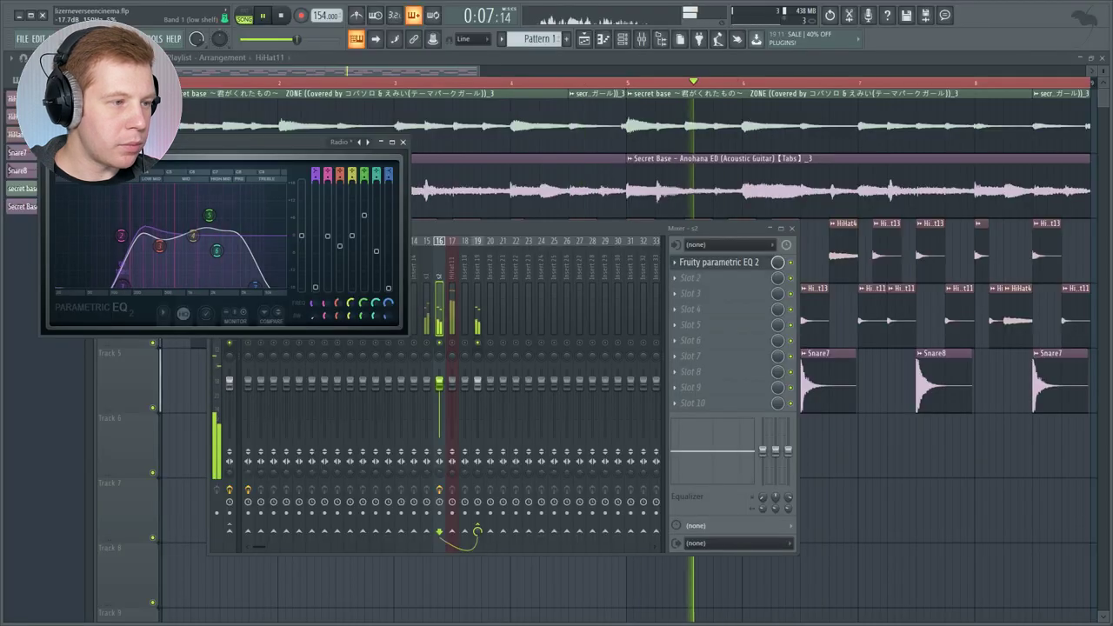
# - Add FabFilter Pro-Q 2 to channel s2 with a 96 dB/oct low cut at about 382 Hz, then close the equalizer
pyautogui.click(443, 268)
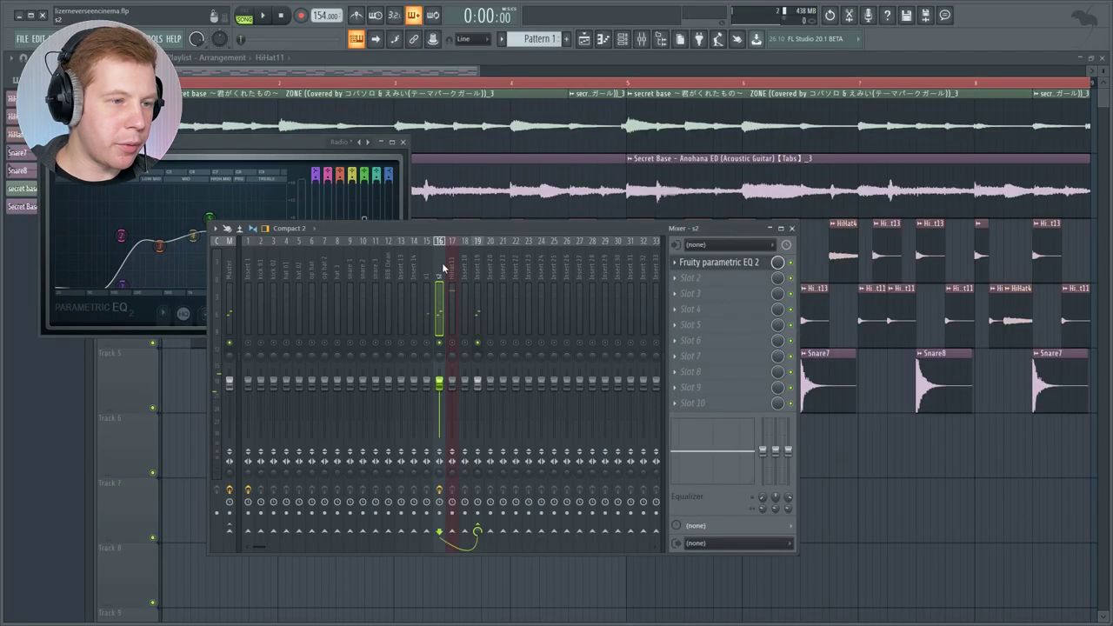
pyautogui.click(687, 283)
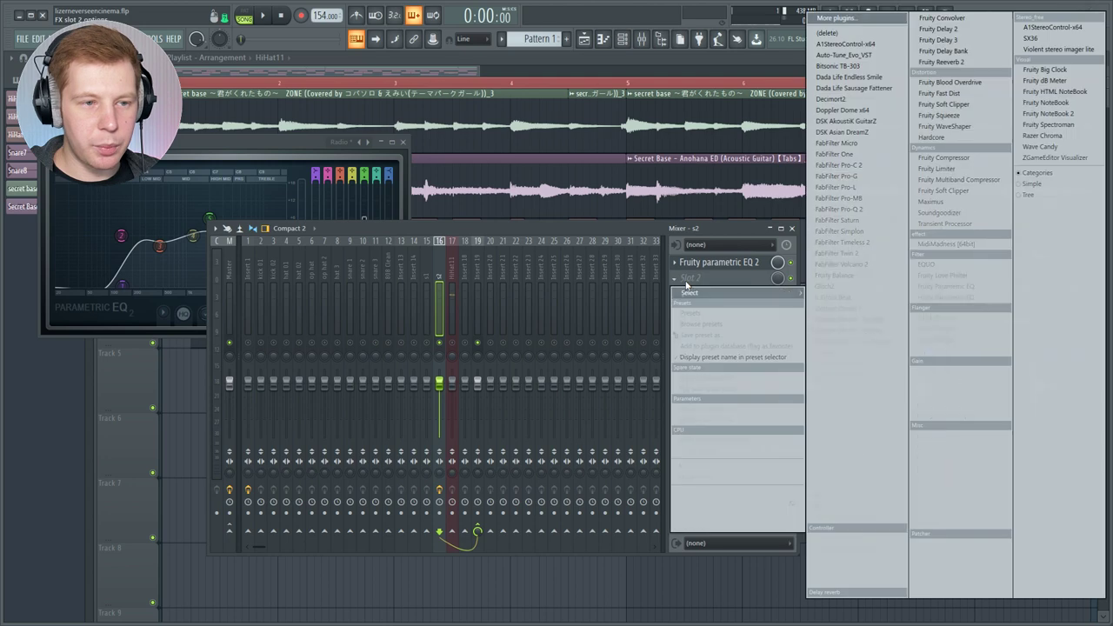
pyautogui.click(840, 209)
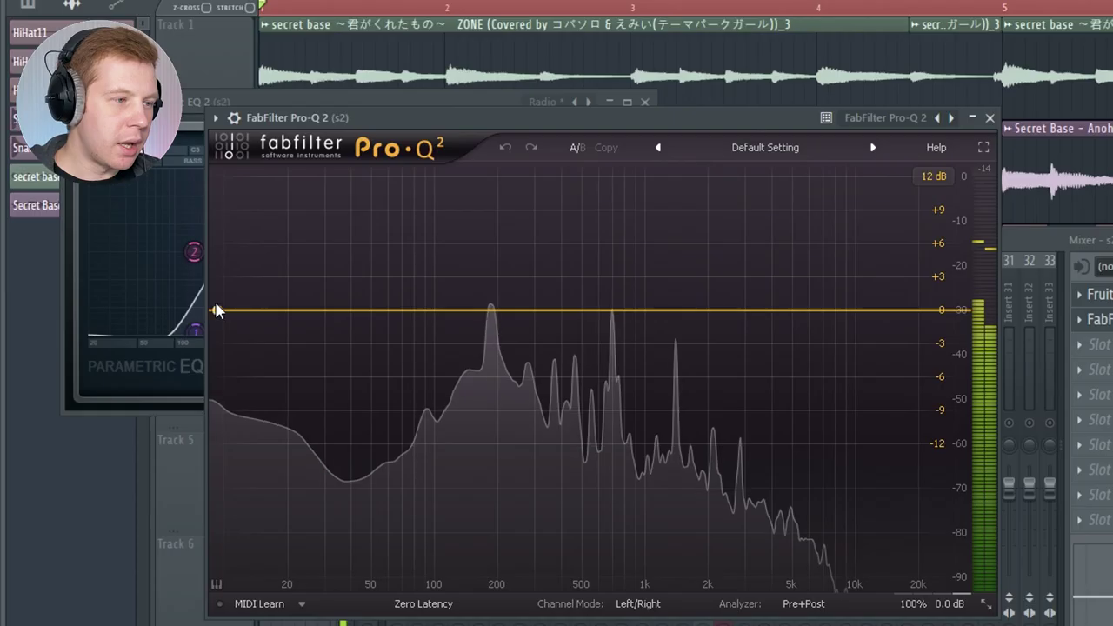
pyautogui.click(146, 272)
pyautogui.click(265, 541)
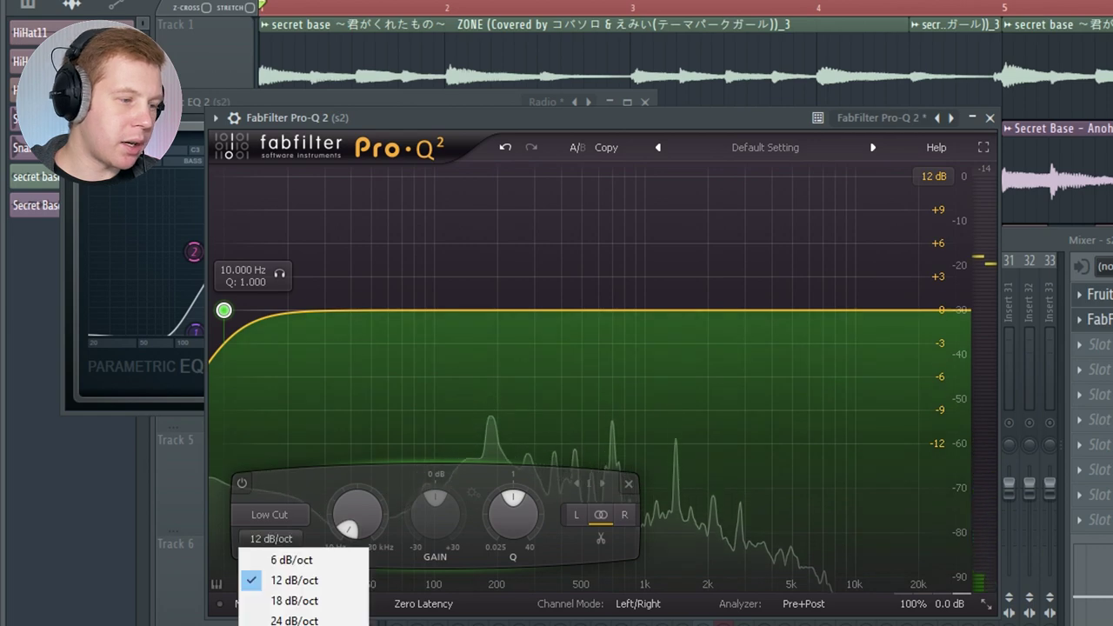
pyautogui.click(292, 625)
pyautogui.moveTo(225, 310); pyautogui.dragTo(562, 332)
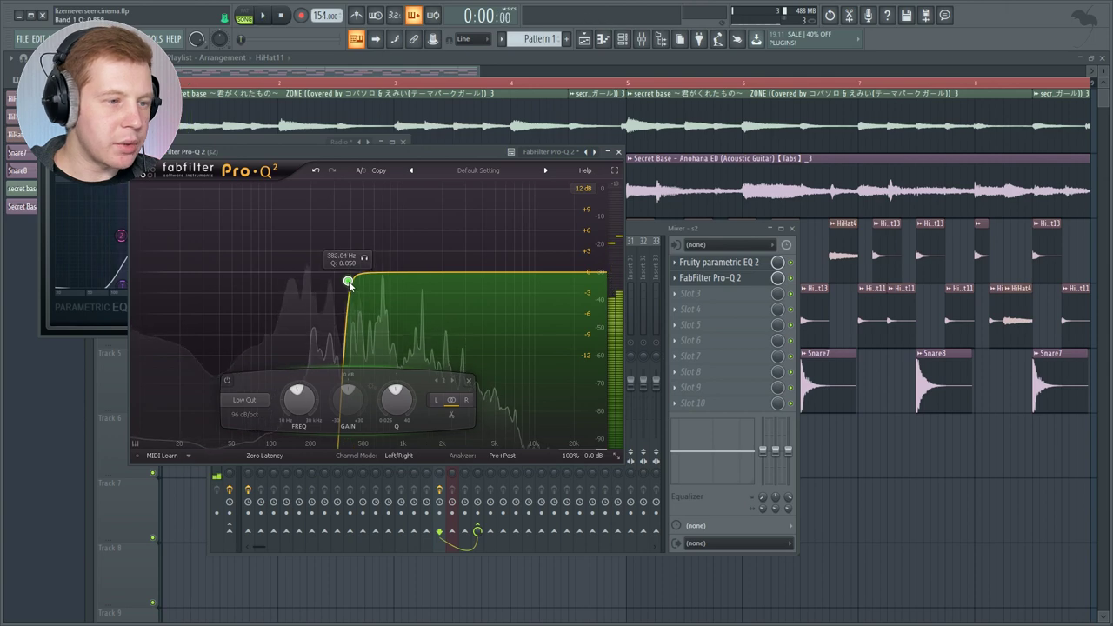
pyautogui.click(619, 151)
# - Solo channel s1 and add FabFilter Pro-Q 2 with a 12 dB/oct high cut at about 11.2 kHz and a low-end band
pyautogui.click(426, 348)
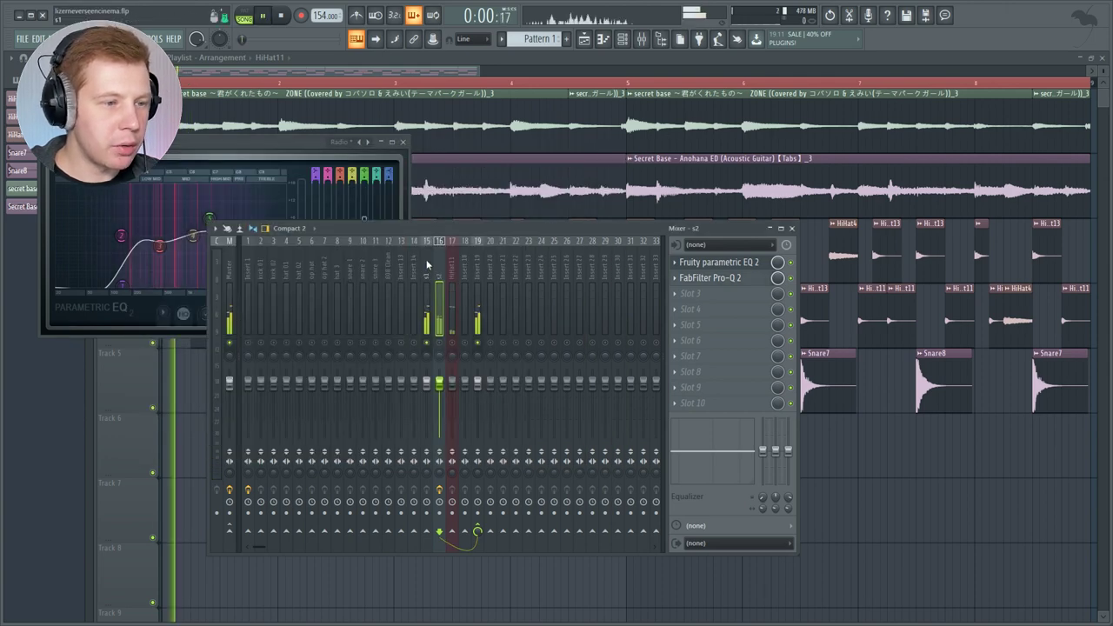
pyautogui.click(709, 261)
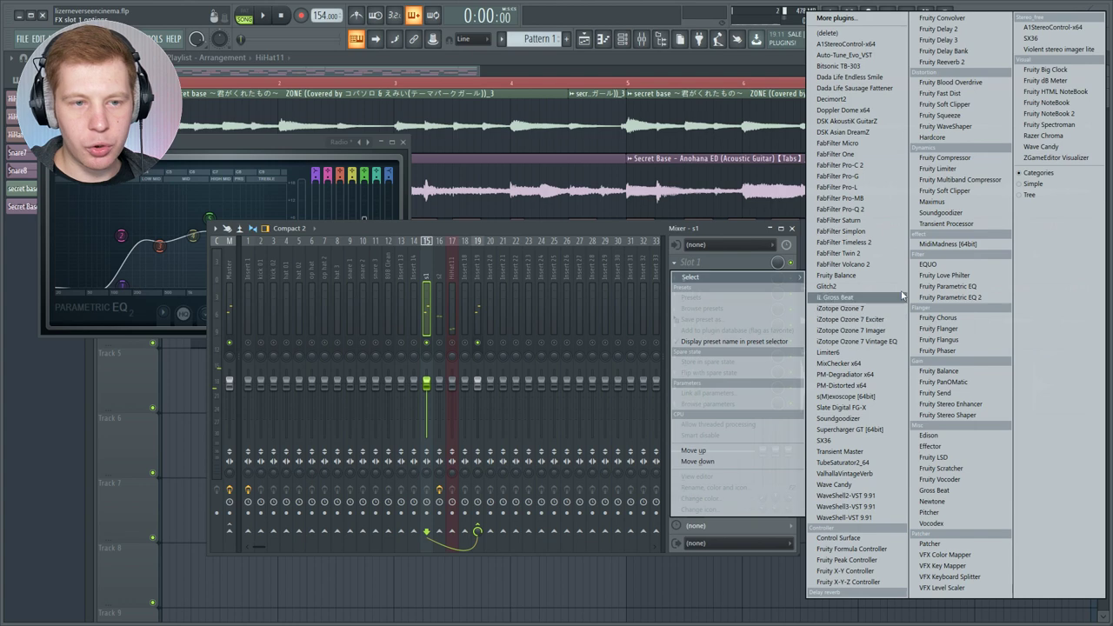
pyautogui.click(840, 208)
pyautogui.click(441, 232)
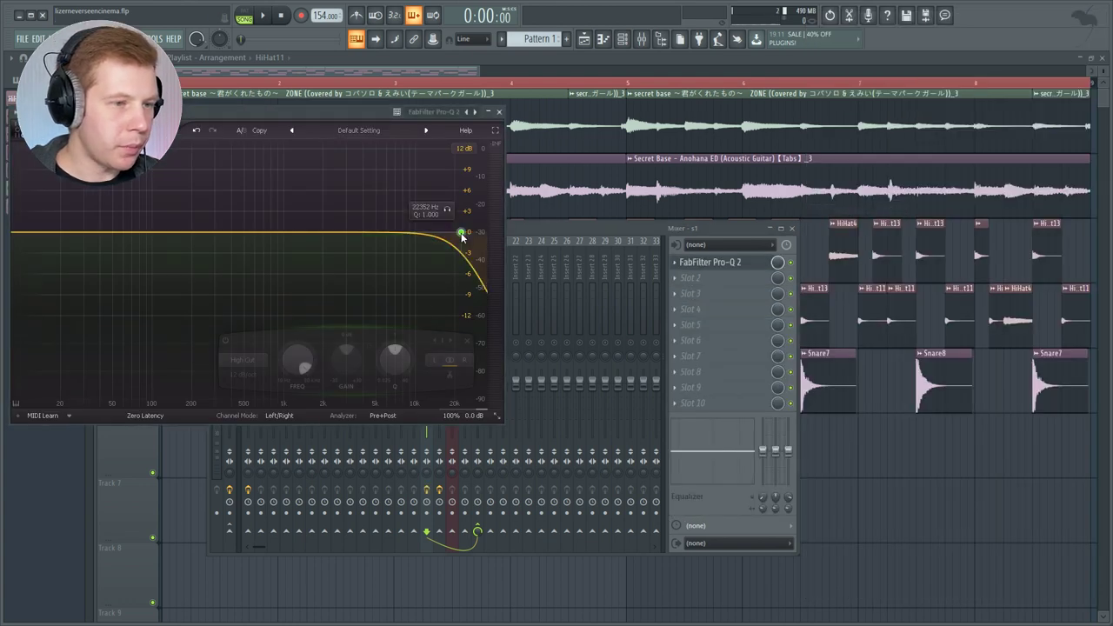
pyautogui.moveTo(441, 233); pyautogui.dragTo(426, 238)
pyautogui.press('space')
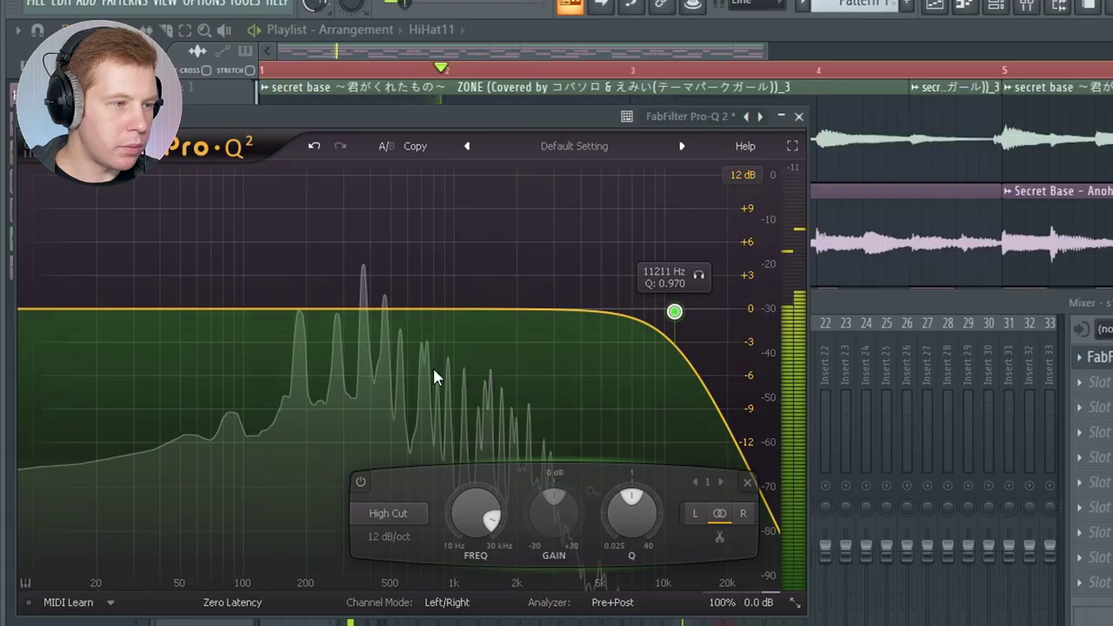
pyautogui.moveTo(31, 232); pyautogui.dragTo(151, 223)
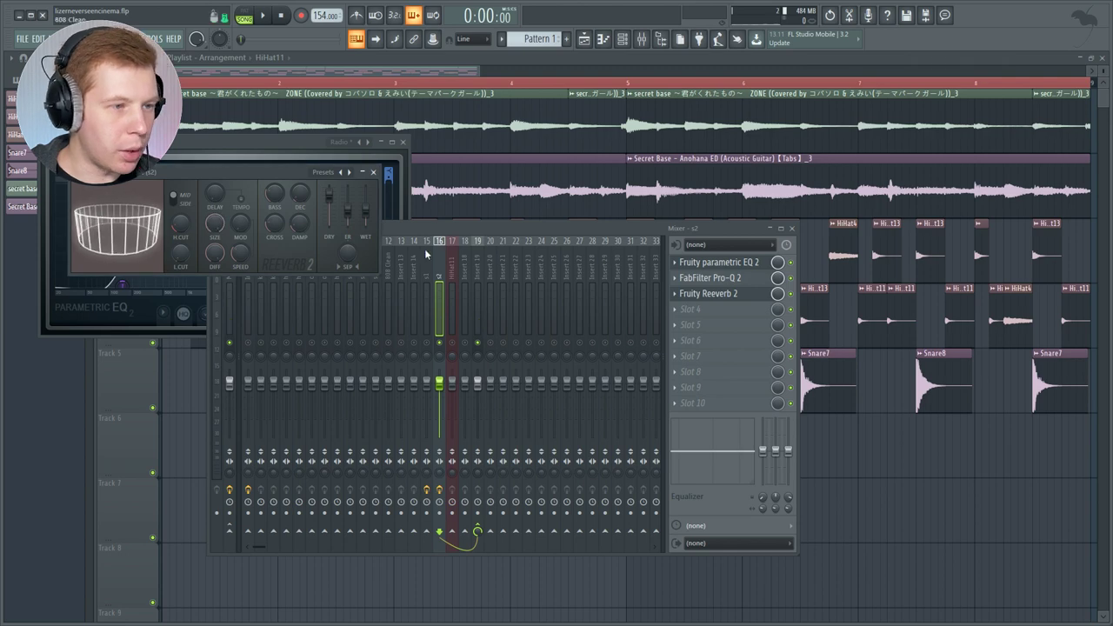
# - Add Fruity Delay 3 to channel s2 in Ping pong mode with reduced wet level, placing delay and reverb ahead of both EQs
pyautogui.press('space')
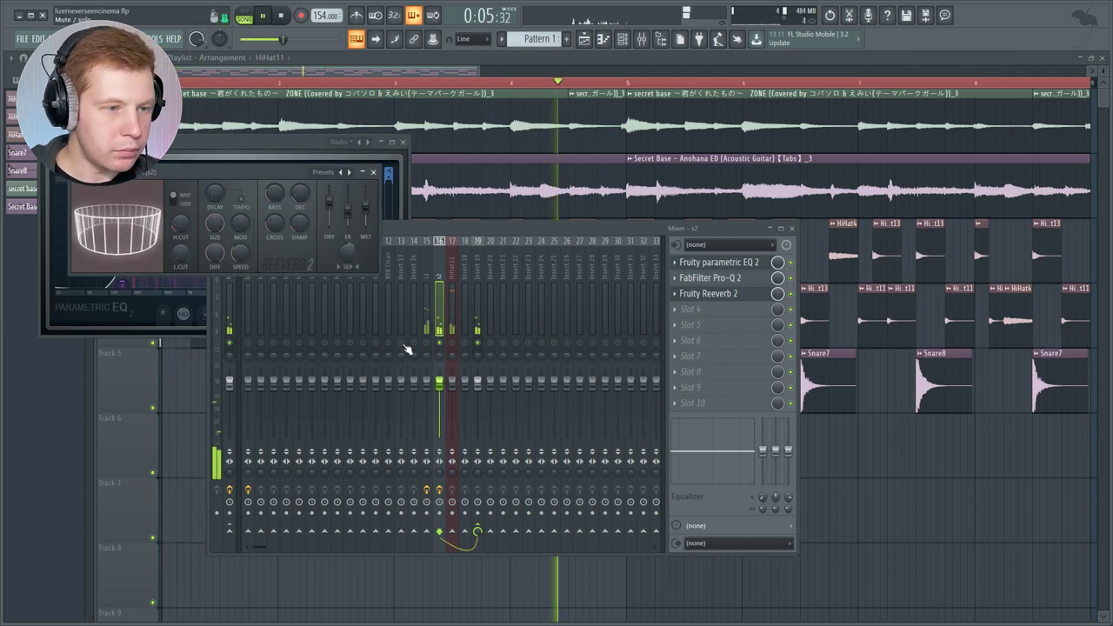
pyautogui.press('space')
pyautogui.click(689, 309)
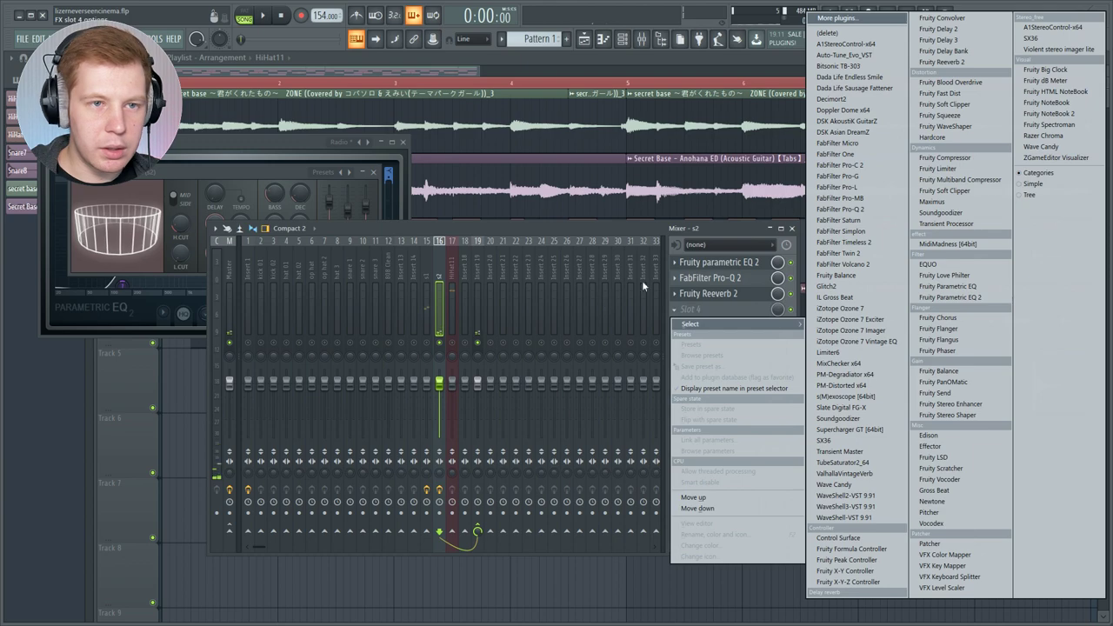
pyautogui.click(939, 40)
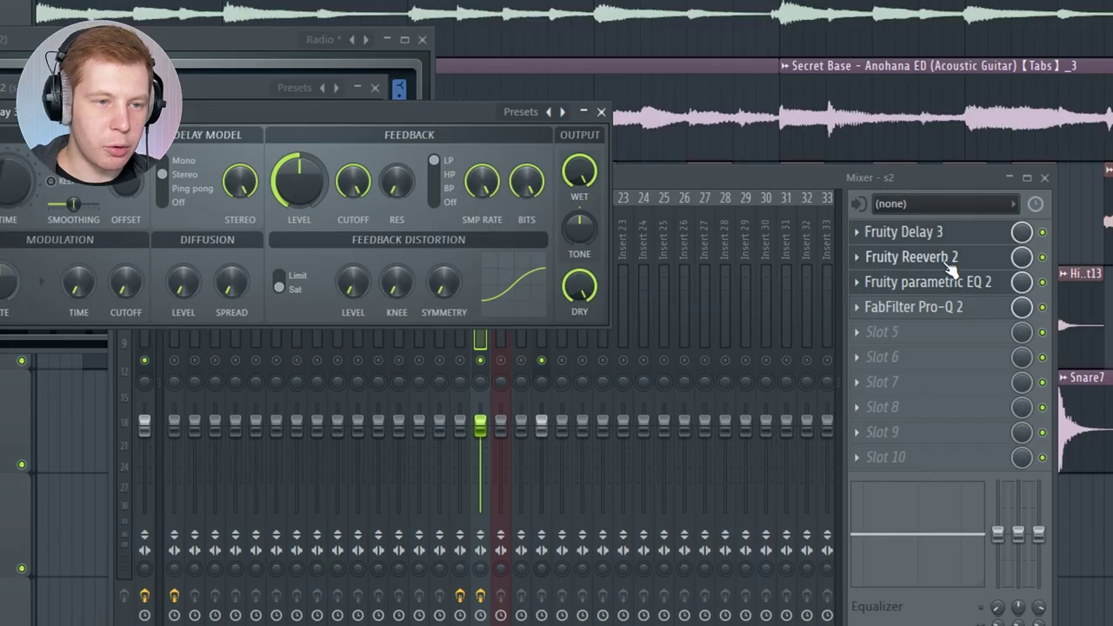
pyautogui.click(922, 234)
pyautogui.click(925, 240)
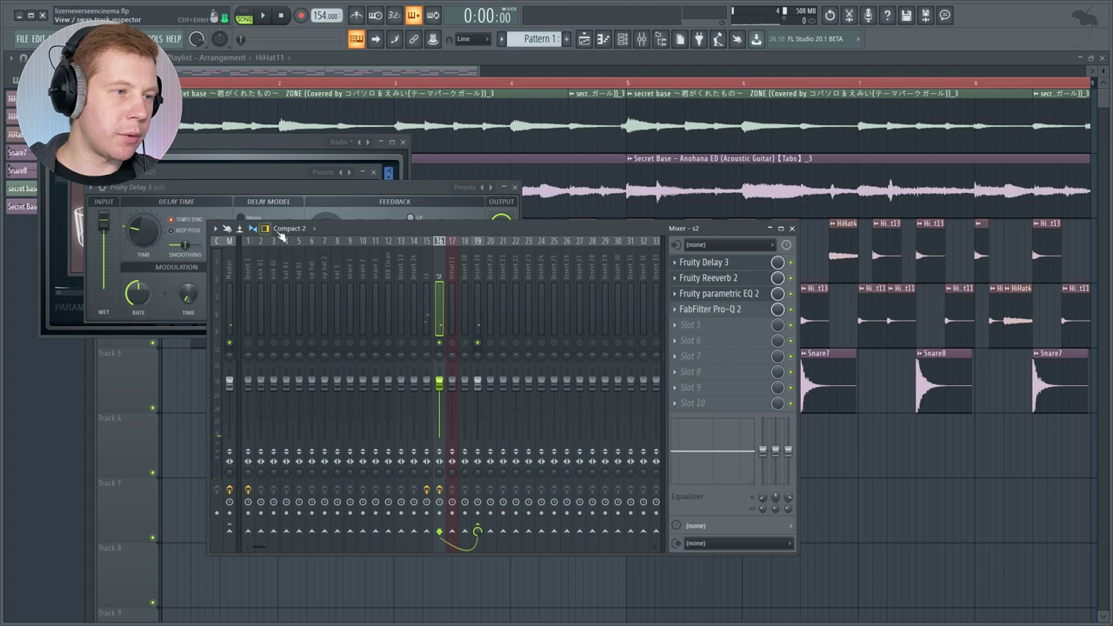
pyautogui.click(321, 193)
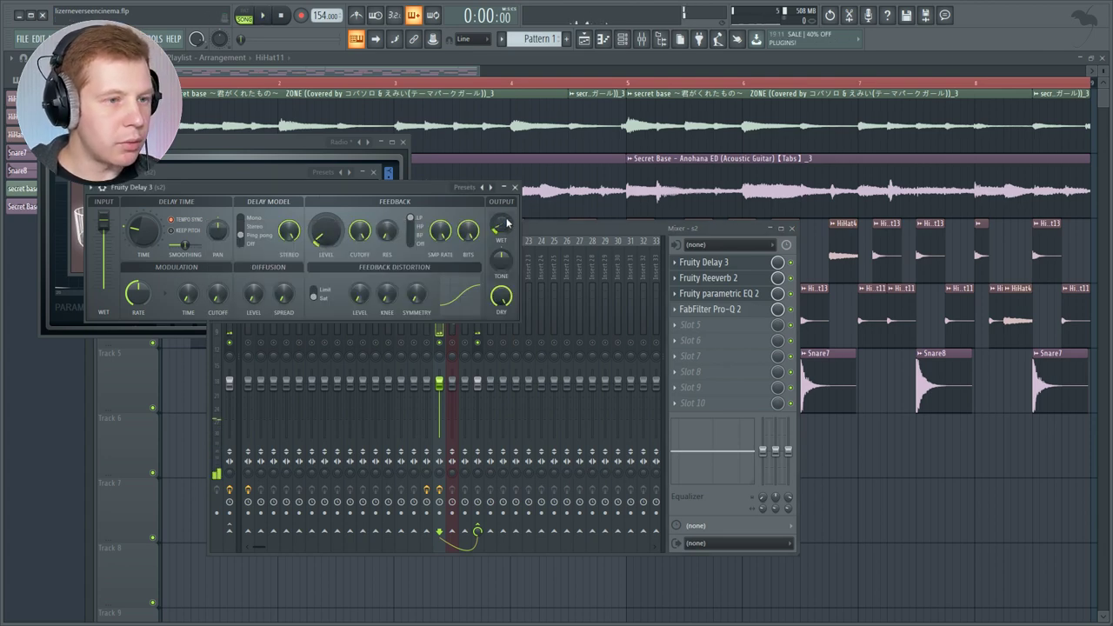
pyautogui.click(534, 343)
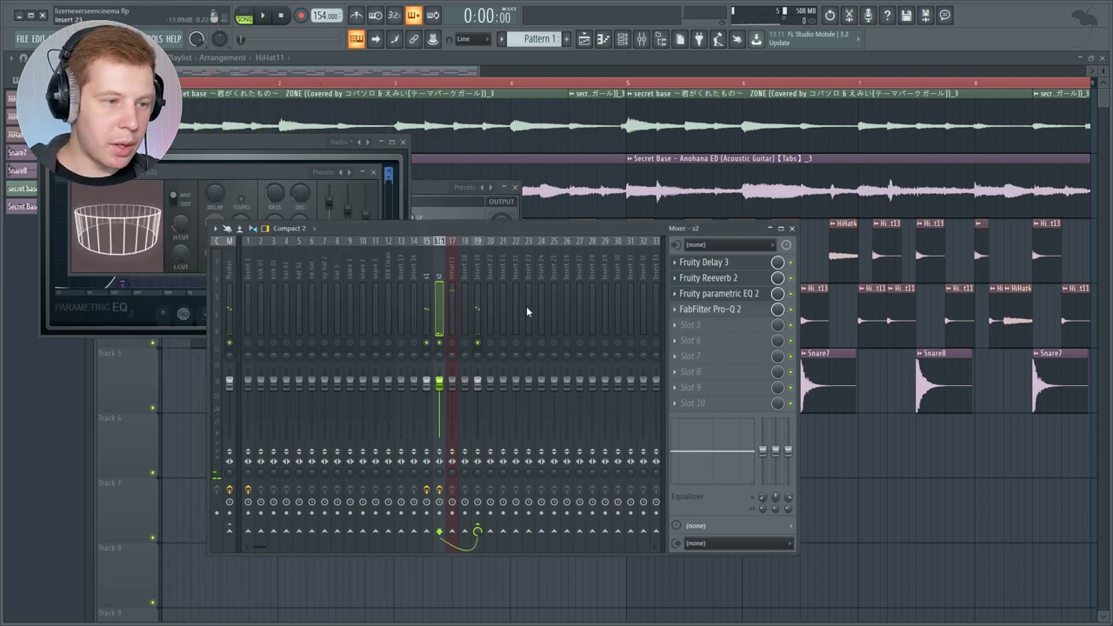
# - Add Fruity Parametric EQ 2 to soloed channel s1 with the Radio preset, adjust the high shelf to about 10632 Hz, and play it back
pyautogui.click(426, 346)
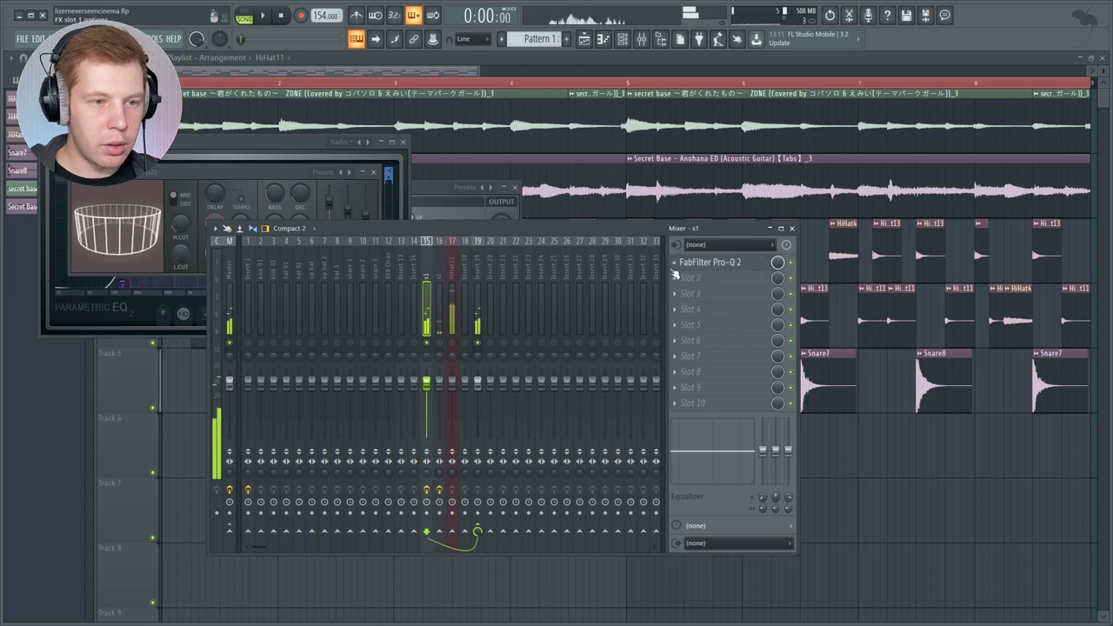
pyautogui.click(696, 278)
pyautogui.click(957, 297)
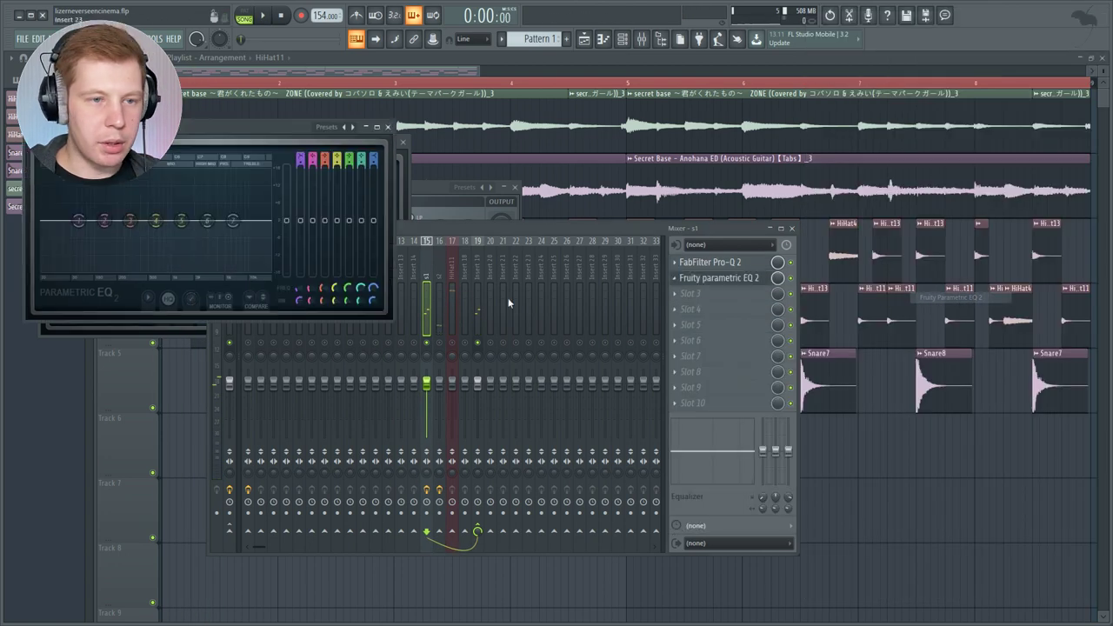
pyautogui.click(353, 127)
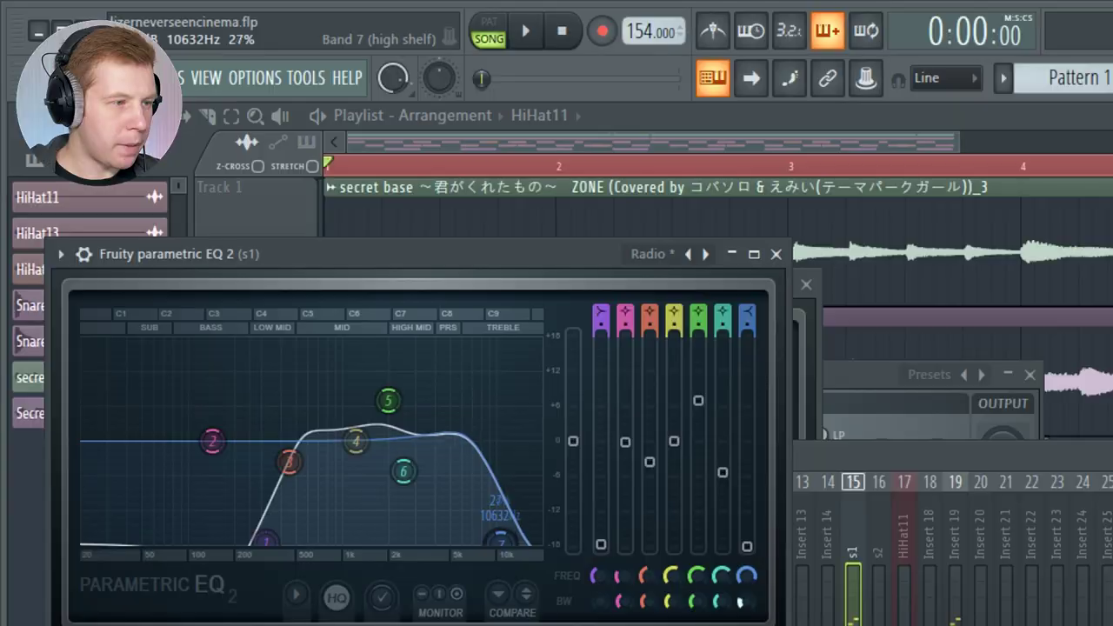
pyautogui.moveTo(598, 576); pyautogui.dragTo(614, 600)
pyautogui.press('space')
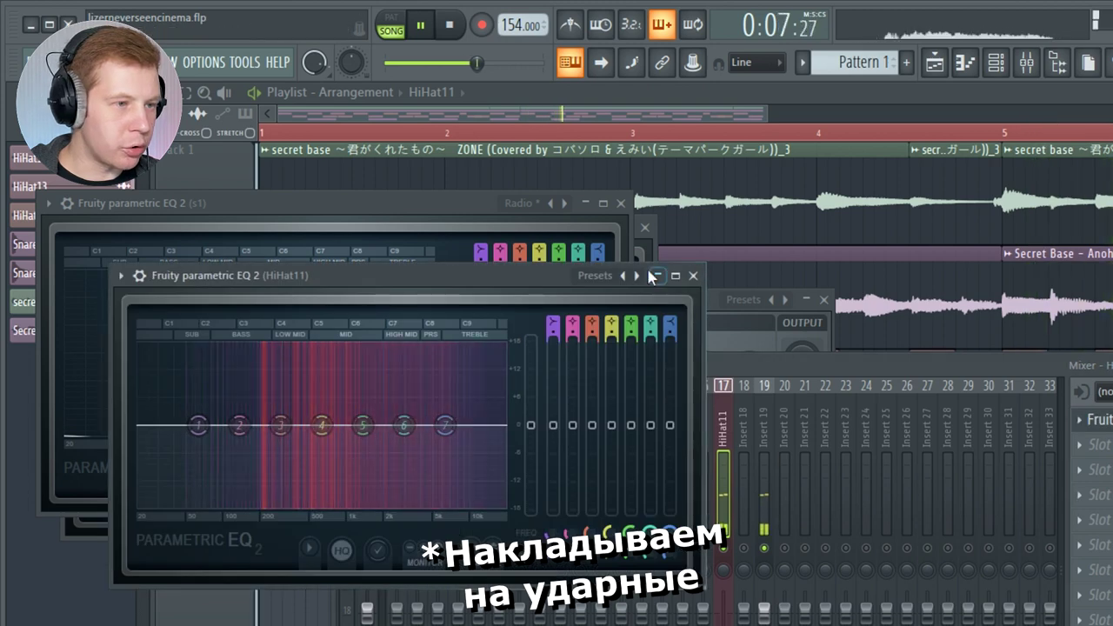
# - Apply the Radio preset to Fruity Parametric EQ 2 on the HiHat11 drum channel
pyautogui.click(661, 277)
pyautogui.click(669, 521)
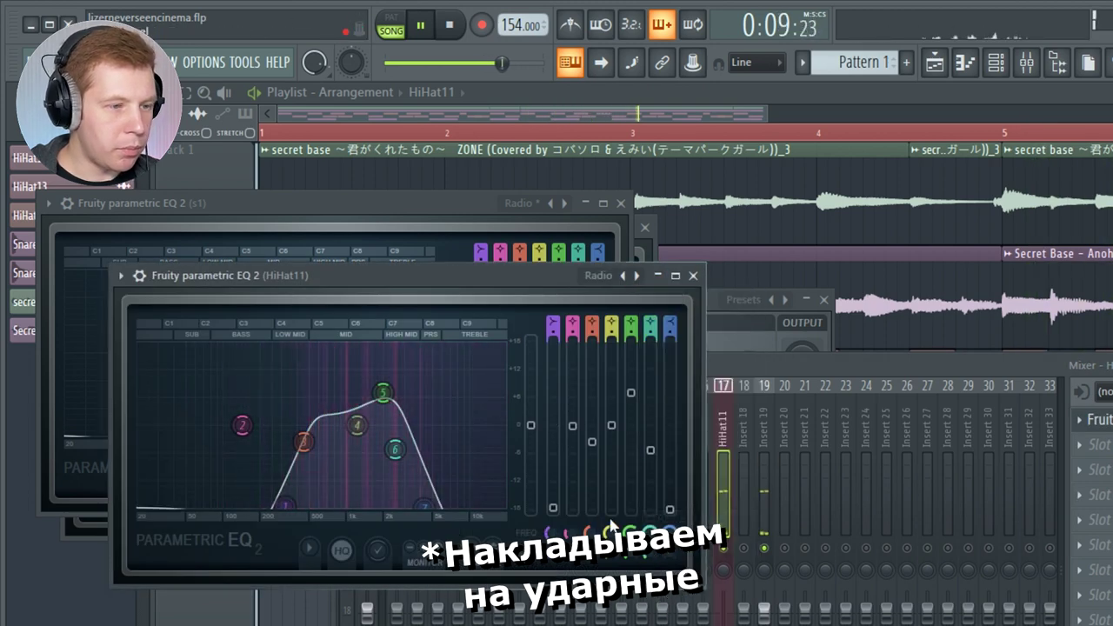
pyautogui.press('space')
# - Add Fruity Reeverb 2 to the HiHat11 channel with the low_rev preset, then lower the reverb's wet level and the channel volume
pyautogui.click(1083, 447)
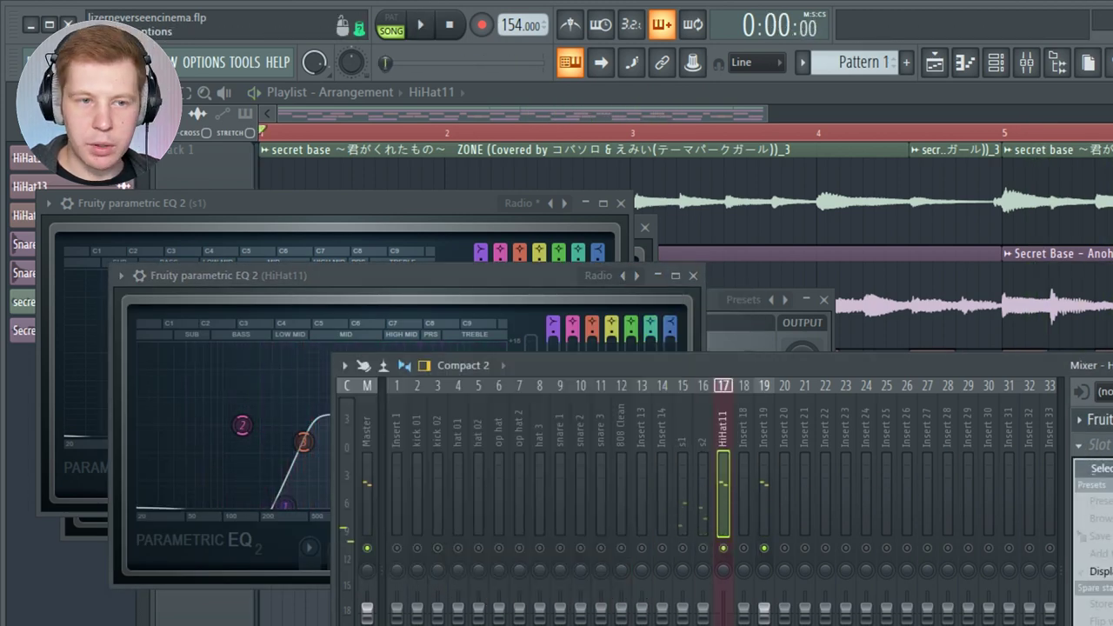
pyautogui.click(1109, 469)
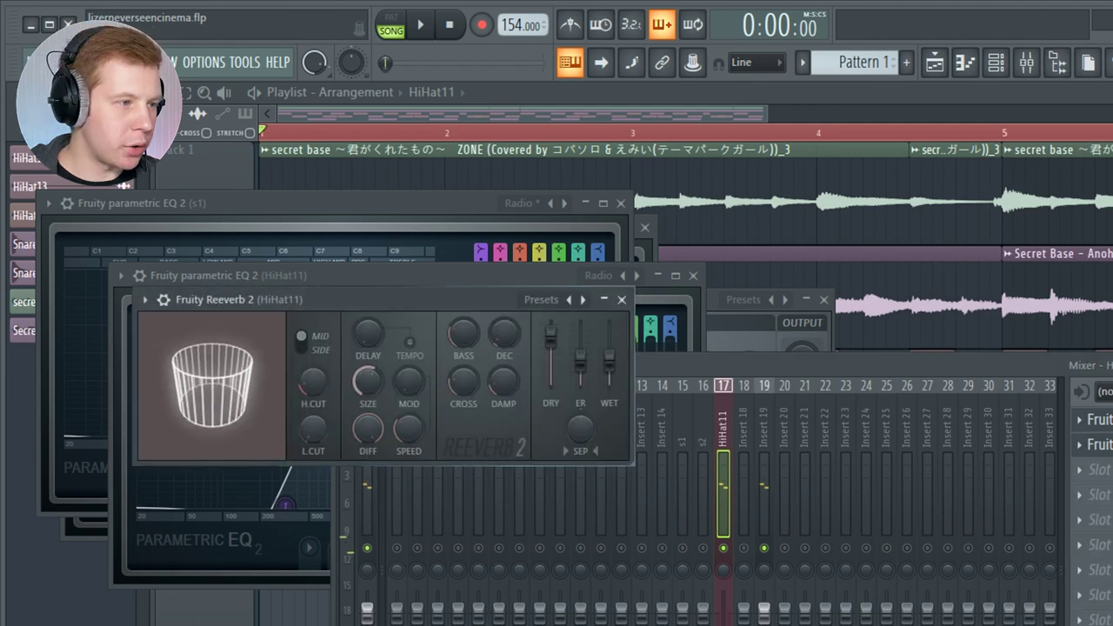
pyautogui.click(580, 300)
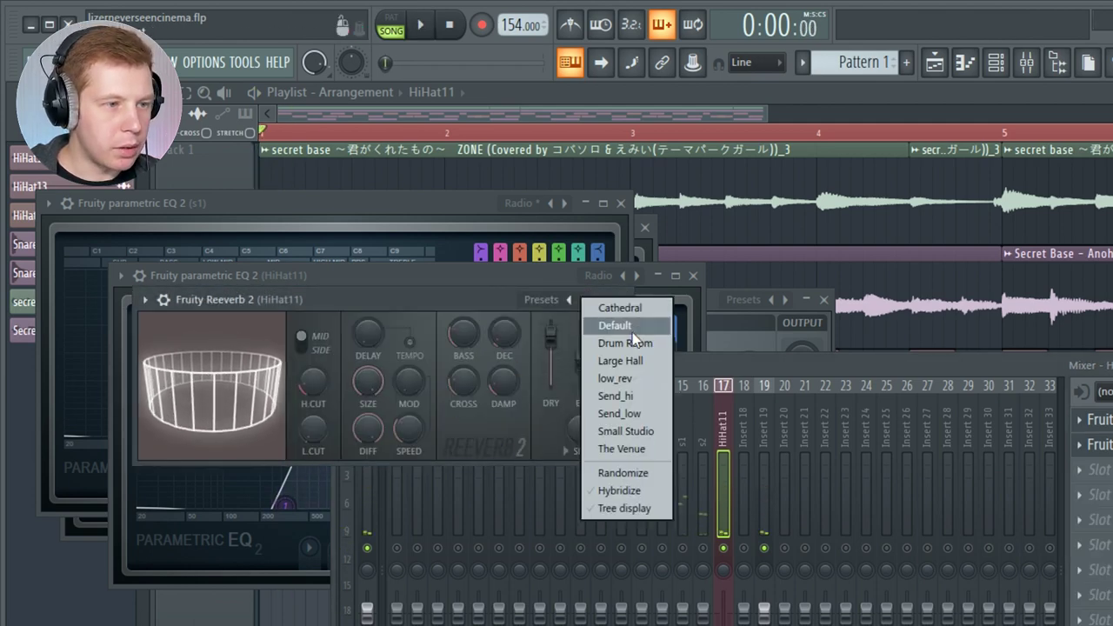
pyautogui.click(618, 380)
pyautogui.press('space')
pyautogui.press('space')
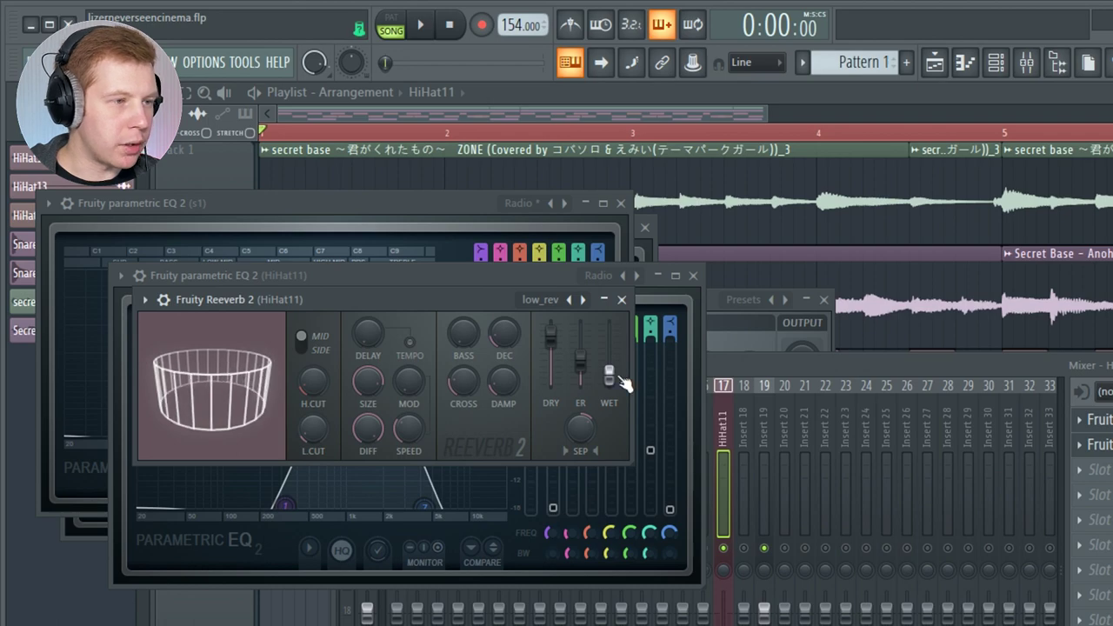
pyautogui.press('space')
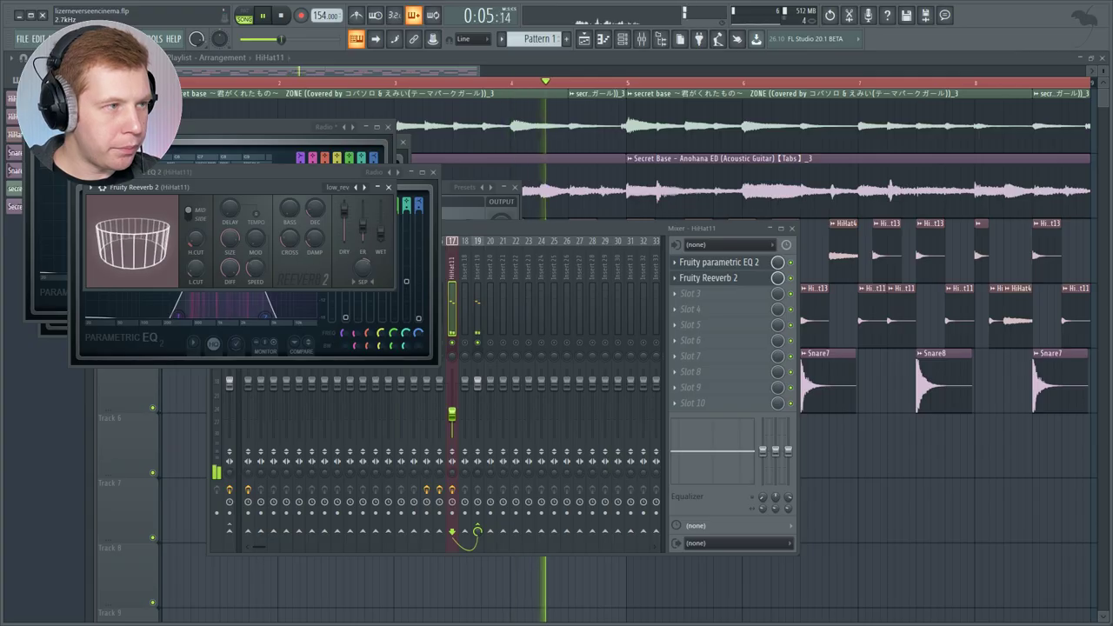
# - Unsolo the HiHat11 channel and load Fruity Limiter in the first effect slot of group channel Insert 19
pyautogui.click(452, 345)
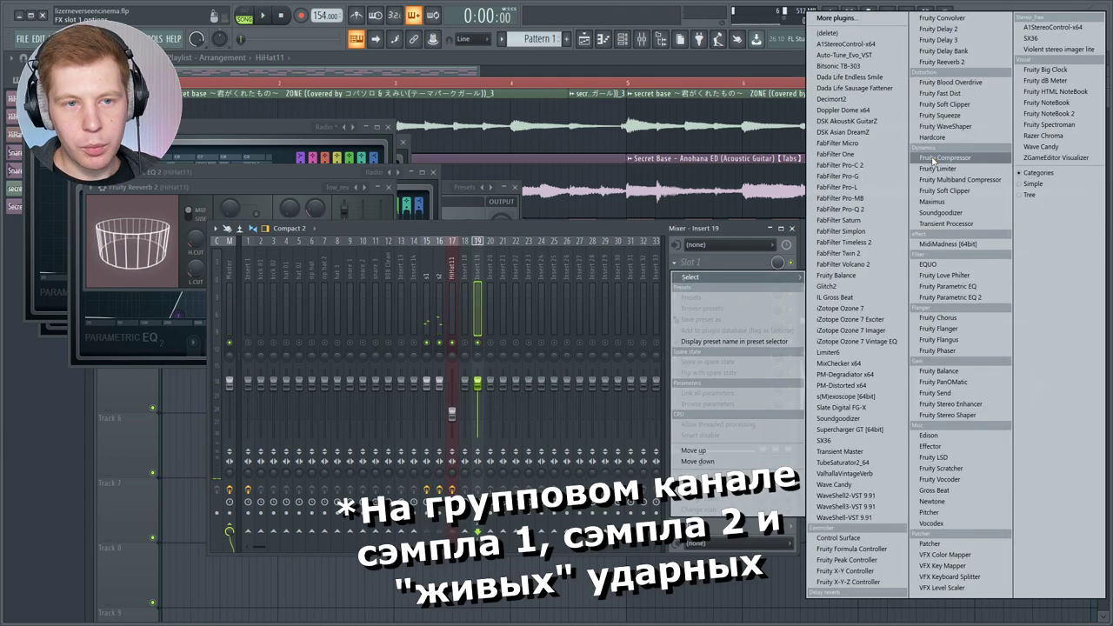
pyautogui.click(936, 168)
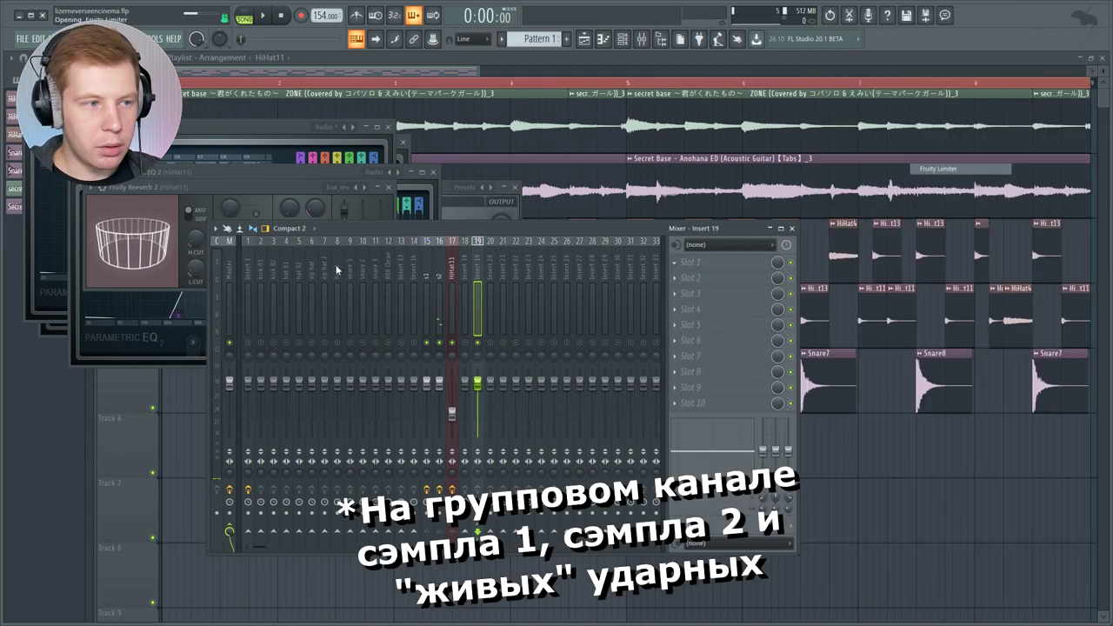
# - Compress group channel Insert 19 with Fruity Limiter in COMP mode, lowering the threshold and adjusting the ratio during playback
pyautogui.rightClick(333, 114)
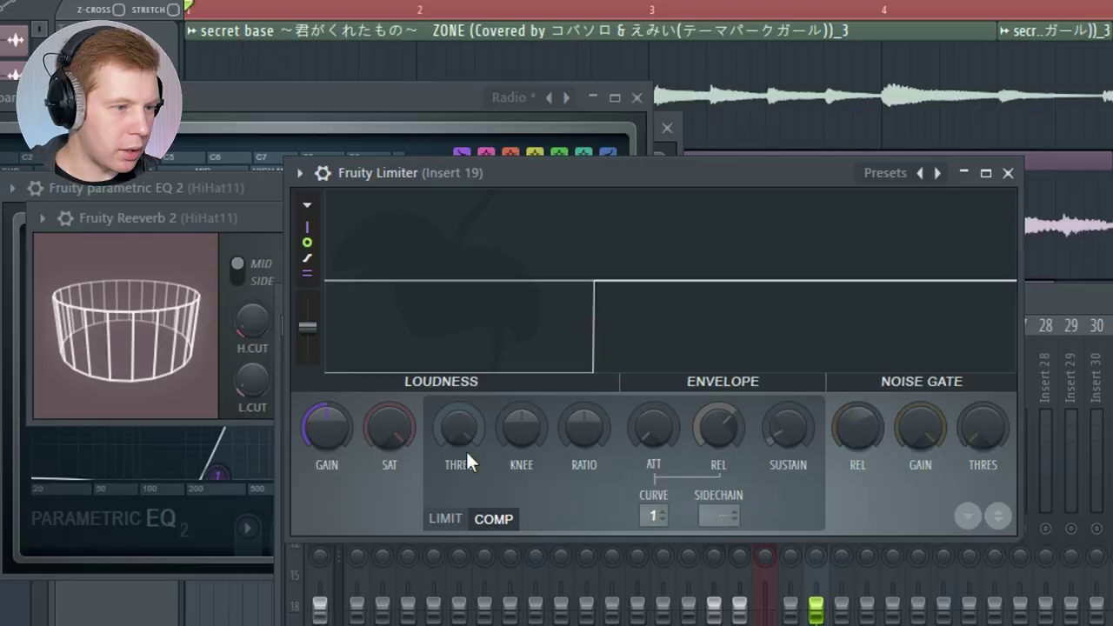
pyautogui.moveTo(462, 435); pyautogui.dragTo(459, 409)
pyautogui.press('space')
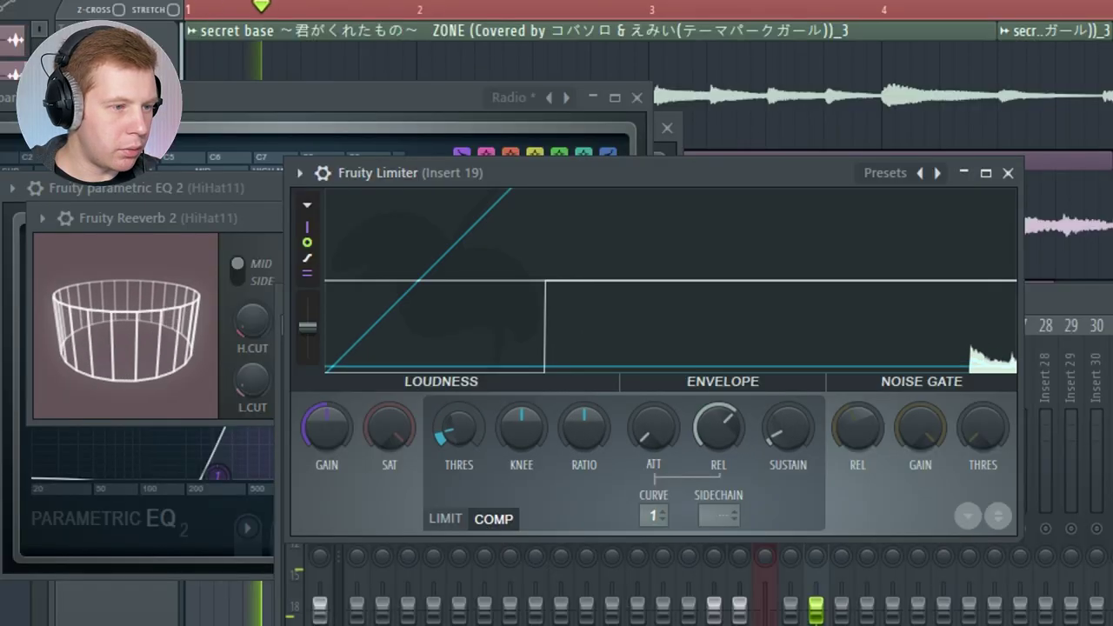
pyautogui.moveTo(584, 428); pyautogui.dragTo(584, 391)
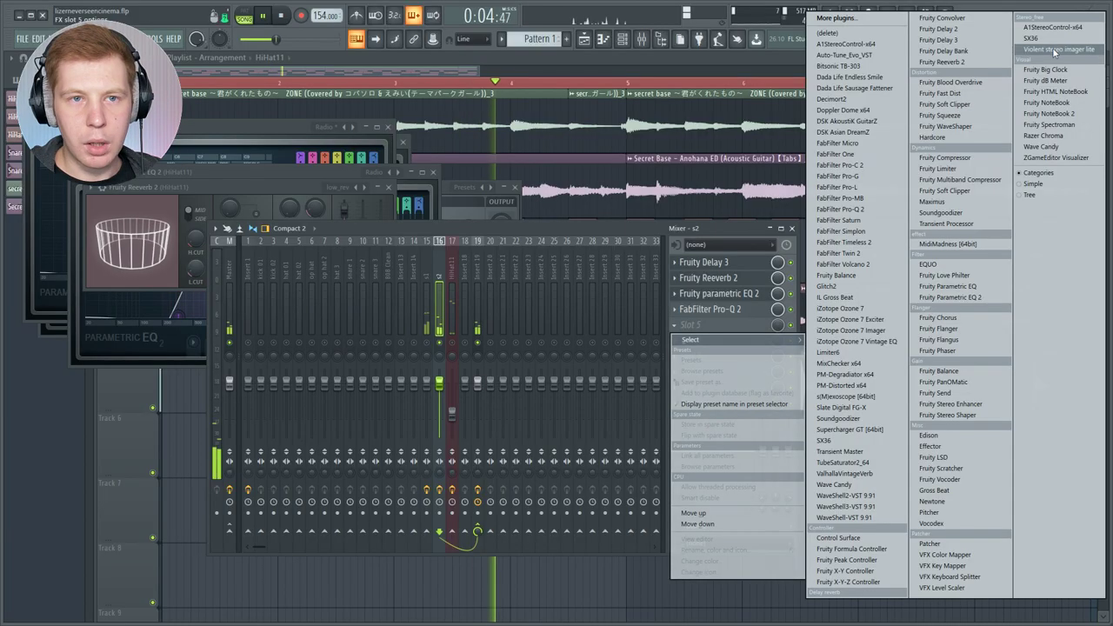
# - Add A1StereoControl as the first effect on channel s2 and adjust its pan while the beat plays
pyautogui.click(1053, 27)
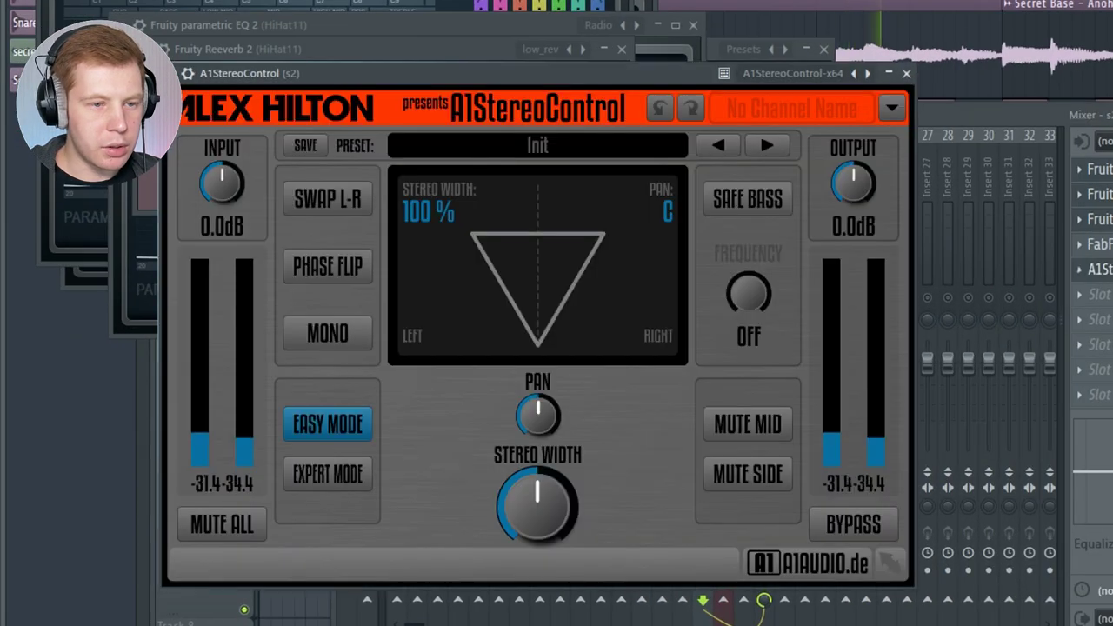
pyautogui.moveTo(537, 416); pyautogui.dragTo(538, 434)
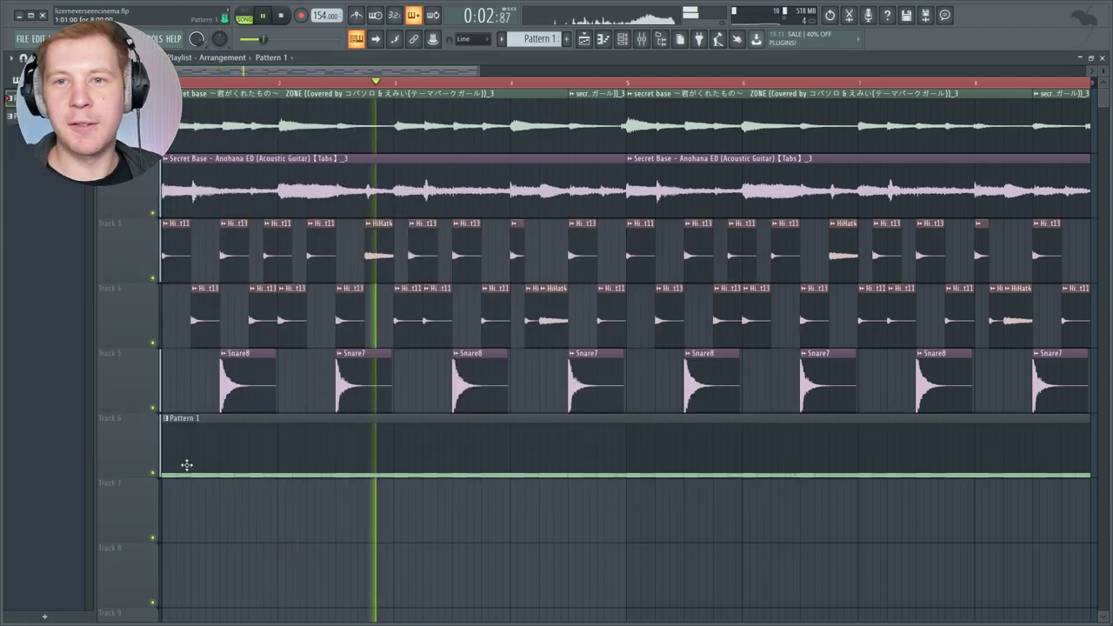
pyautogui.press('space')
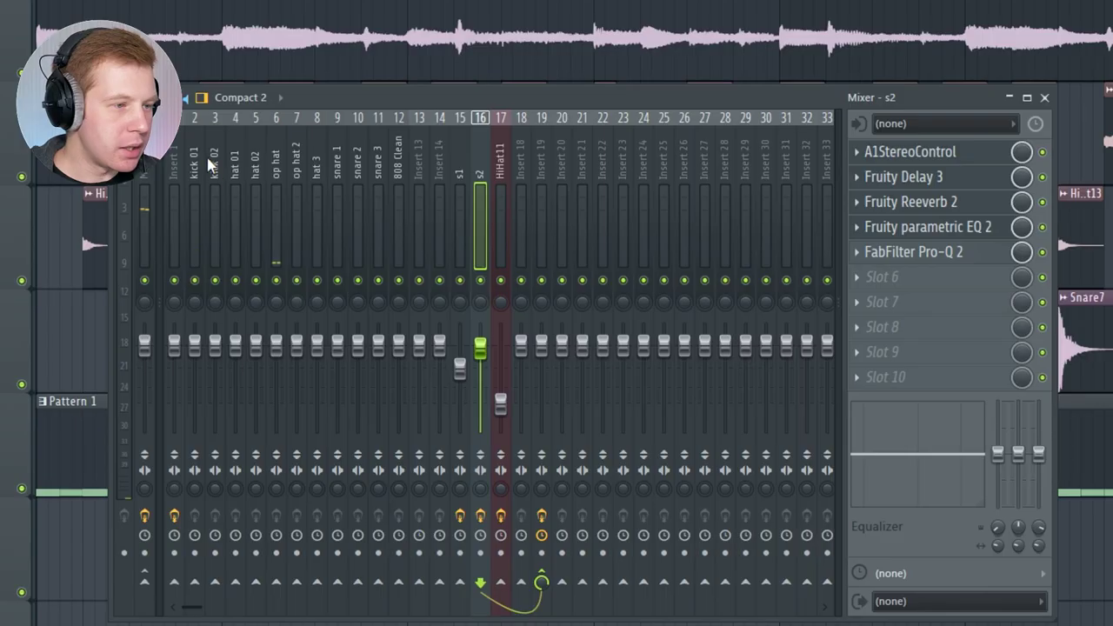
# - Route the kick channels only to Insert 21, the hat channels to Insert 22 and the snare channels to Insert 23
pyautogui.click(204, 166)
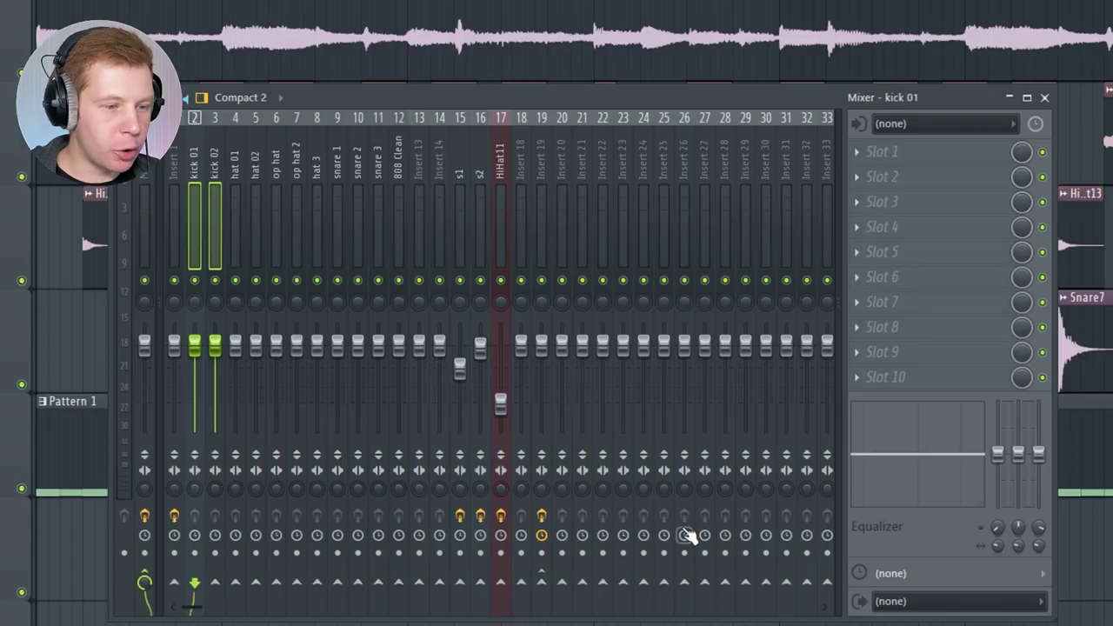
pyautogui.click(582, 583)
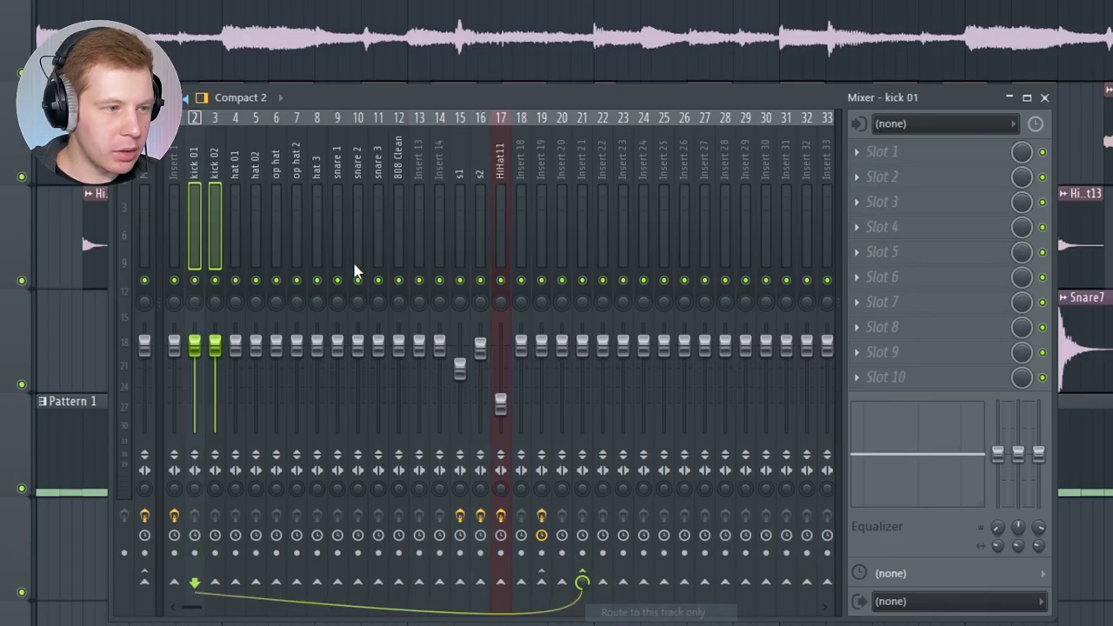
pyautogui.moveTo(240, 157); pyautogui.dragTo(397, 189)
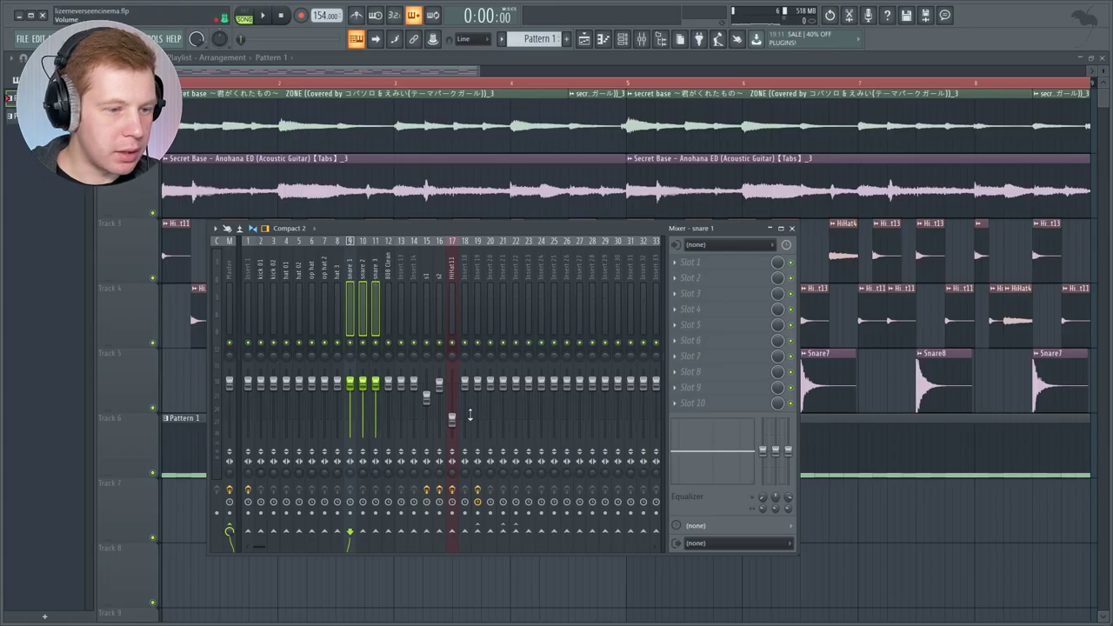
# - Rename the group channels Insert 21, 22 and 23 as k, h and s
pyautogui.click(491, 278)
pyautogui.press('F2')
pyautogui.write('k')
pyautogui.press('Return')
pyautogui.press('Right')
pyautogui.press('F2')
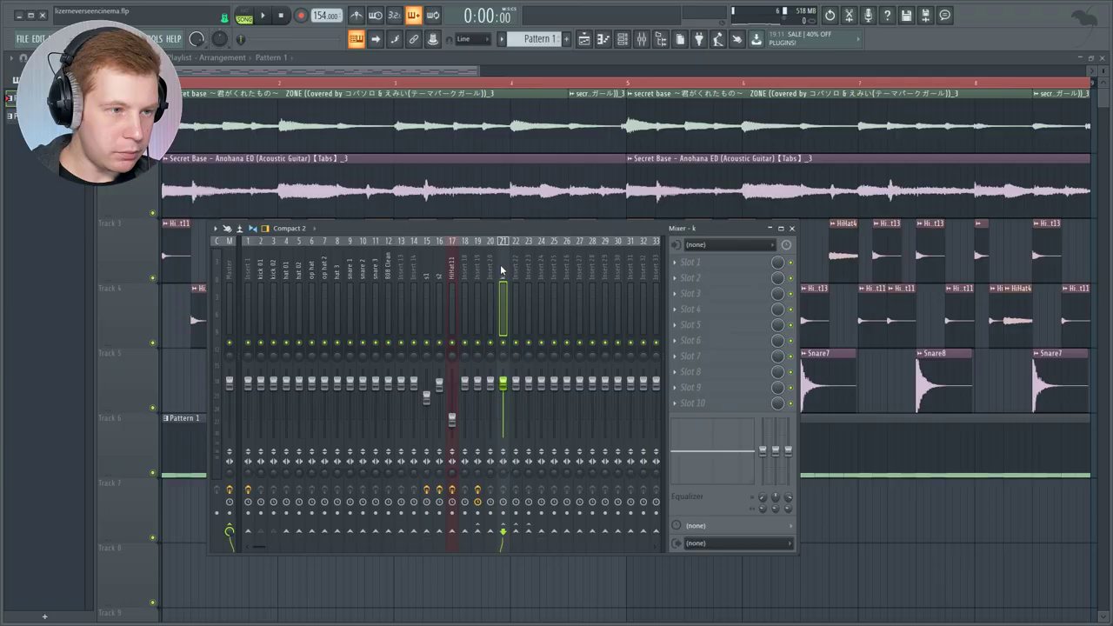
pyautogui.write('h')
pyautogui.press('Return')
pyautogui.press('Right')
pyautogui.press('F2')
pyautogui.write('s')
pyautogui.press('Return')
# - Route group channels k, h and s to Insert 25 and rename that channel dr
pyautogui.moveTo(502, 266); pyautogui.dragTo(531, 266)
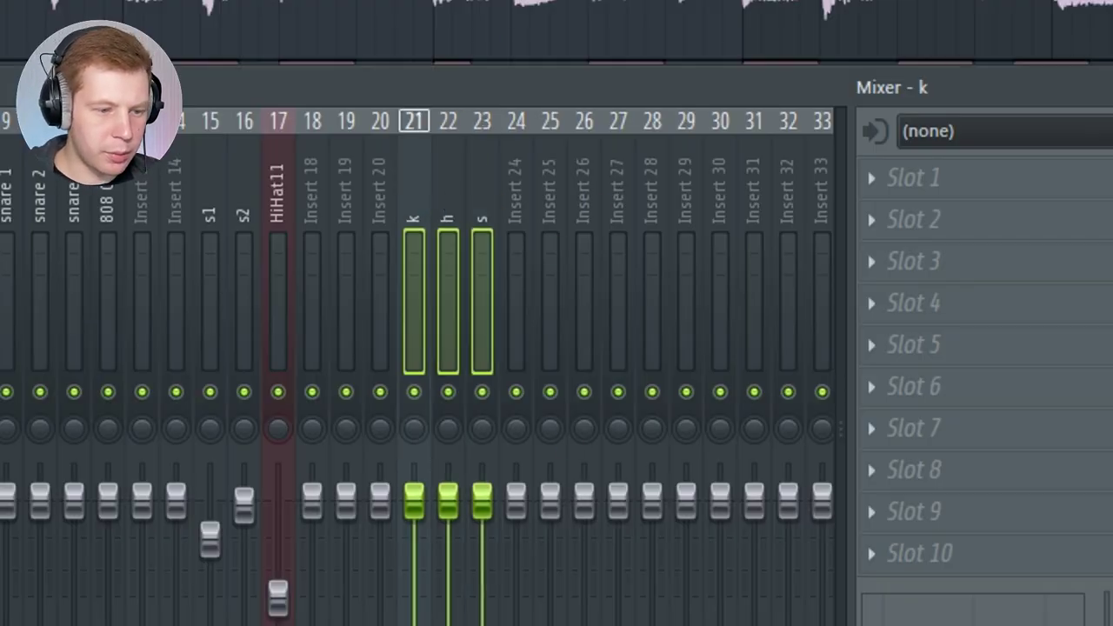
pyautogui.click(579, 174)
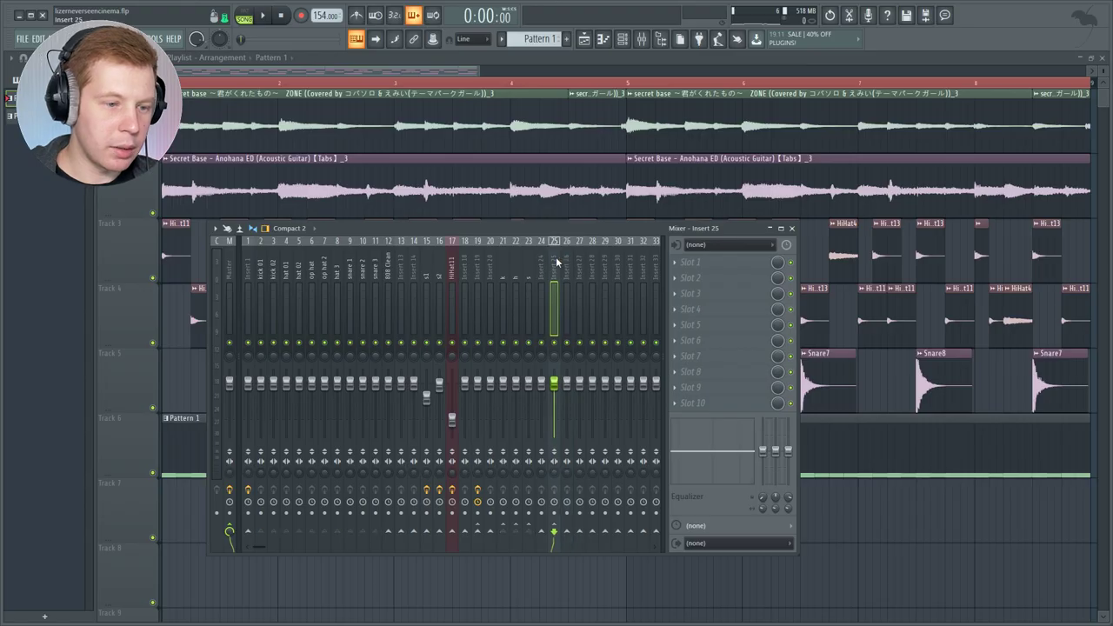
pyautogui.press('F2')
pyautogui.write('dr')
pyautogui.press('Return')
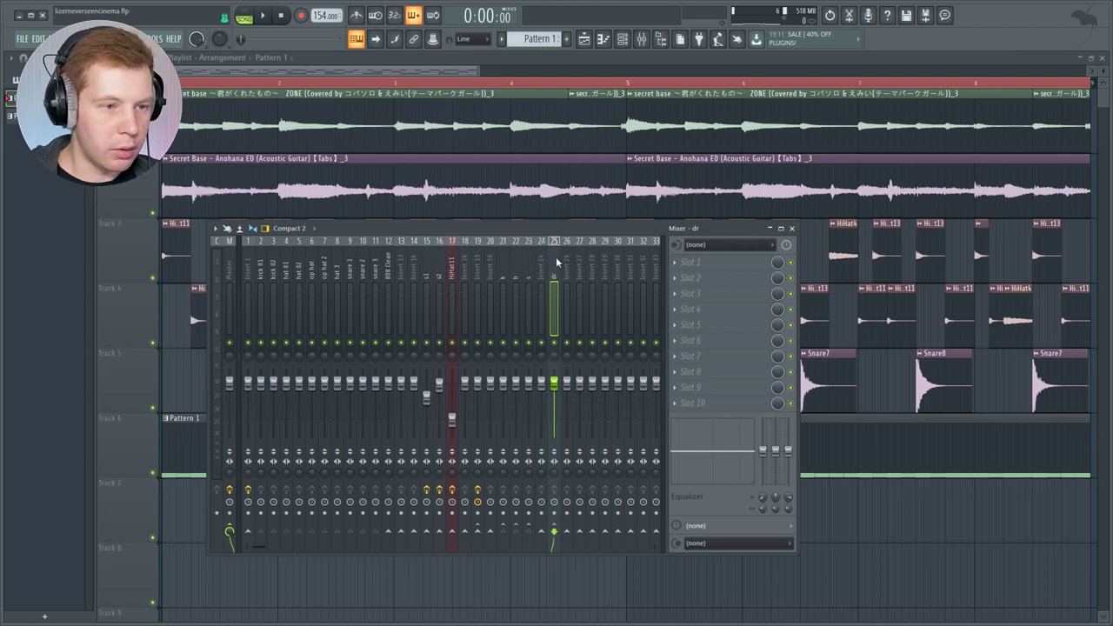
# - Play back the soloed drums and lower the volume of hat group channel h
pyautogui.press('space')
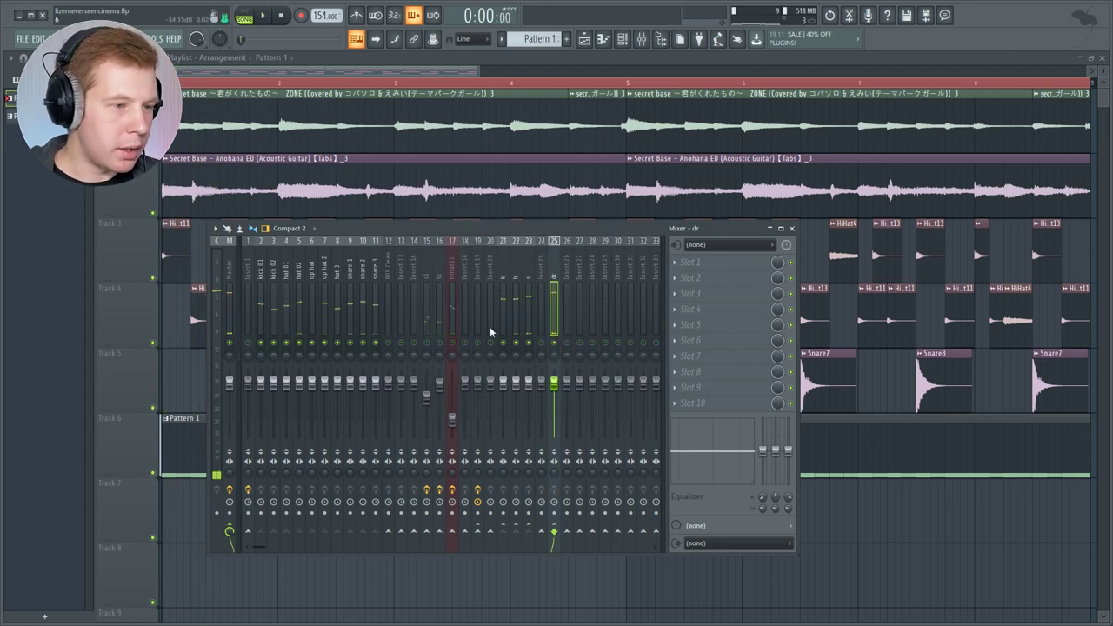
pyautogui.click(335, 277)
pyautogui.click(311, 276)
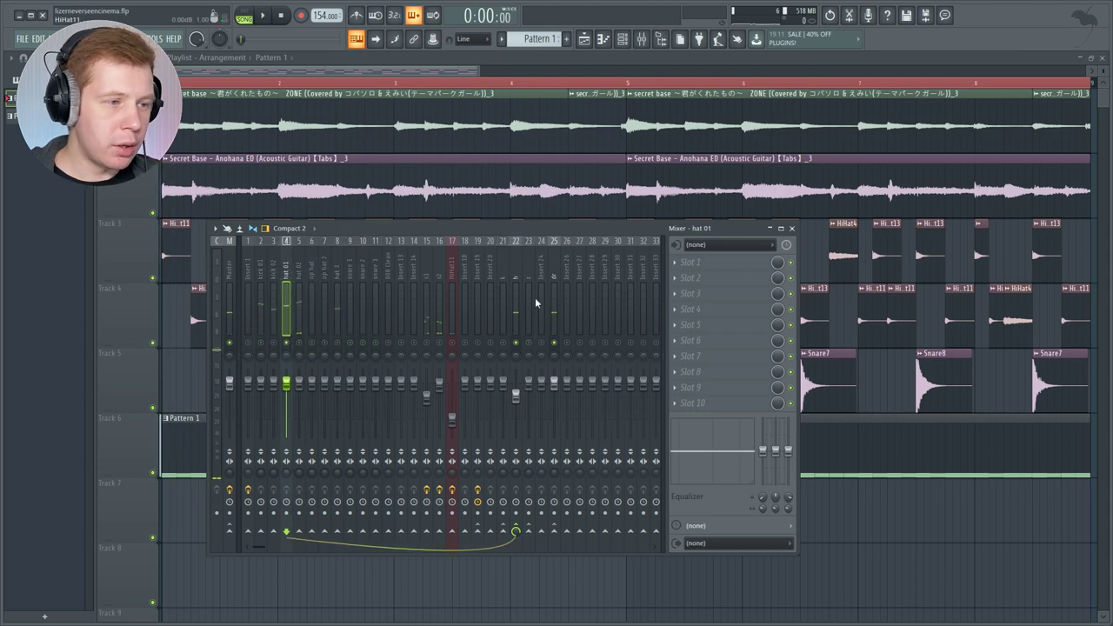
# - Add Fruity Reeverb 2 to channel hat 01 with the low_rev preset
pyautogui.click(691, 261)
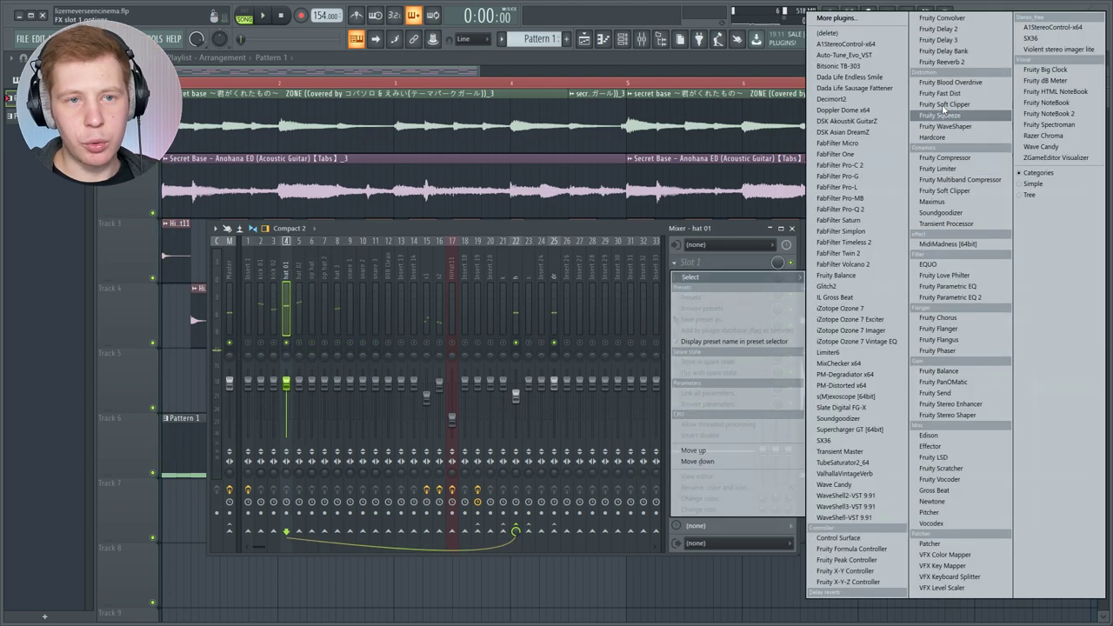
pyautogui.click(942, 61)
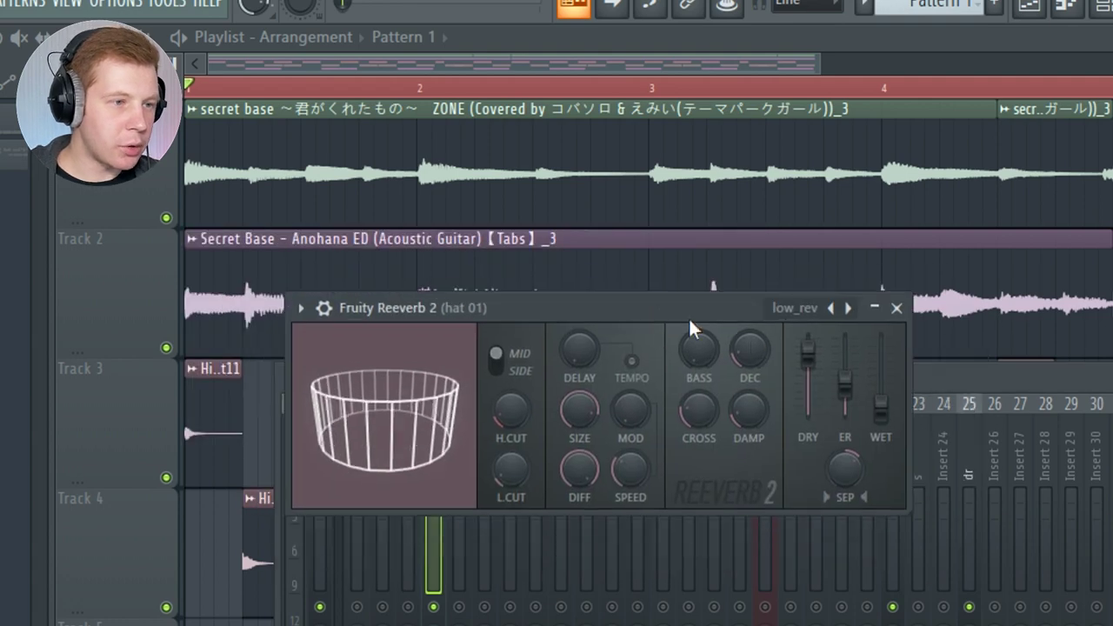
pyautogui.rightClick(849, 310)
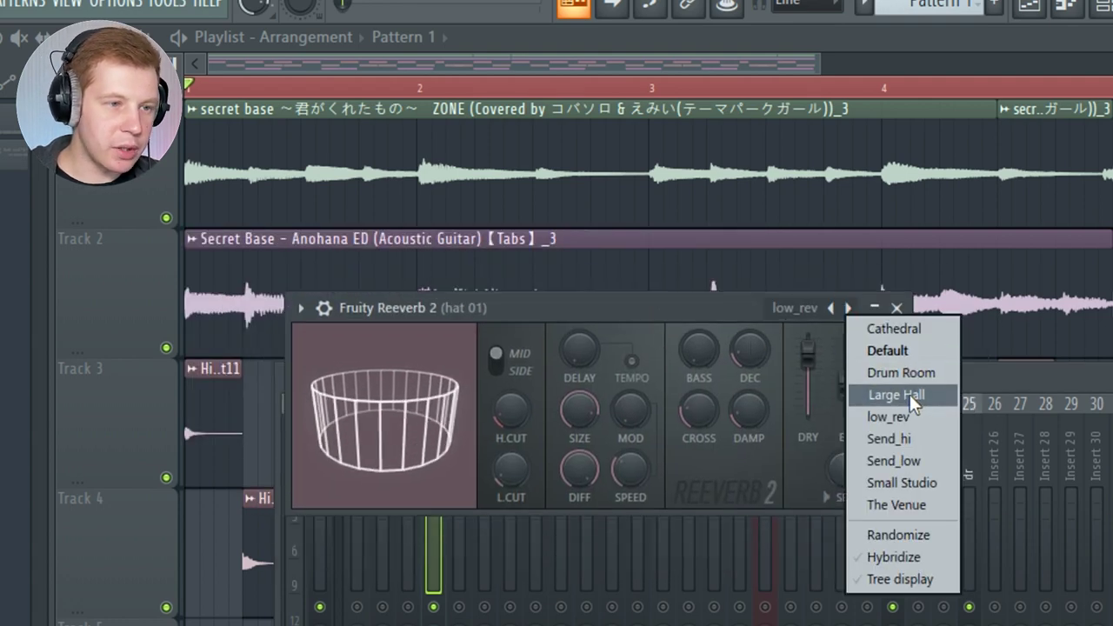
pyautogui.click(896, 418)
pyautogui.moveTo(661, 306); pyautogui.dragTo(671, 291)
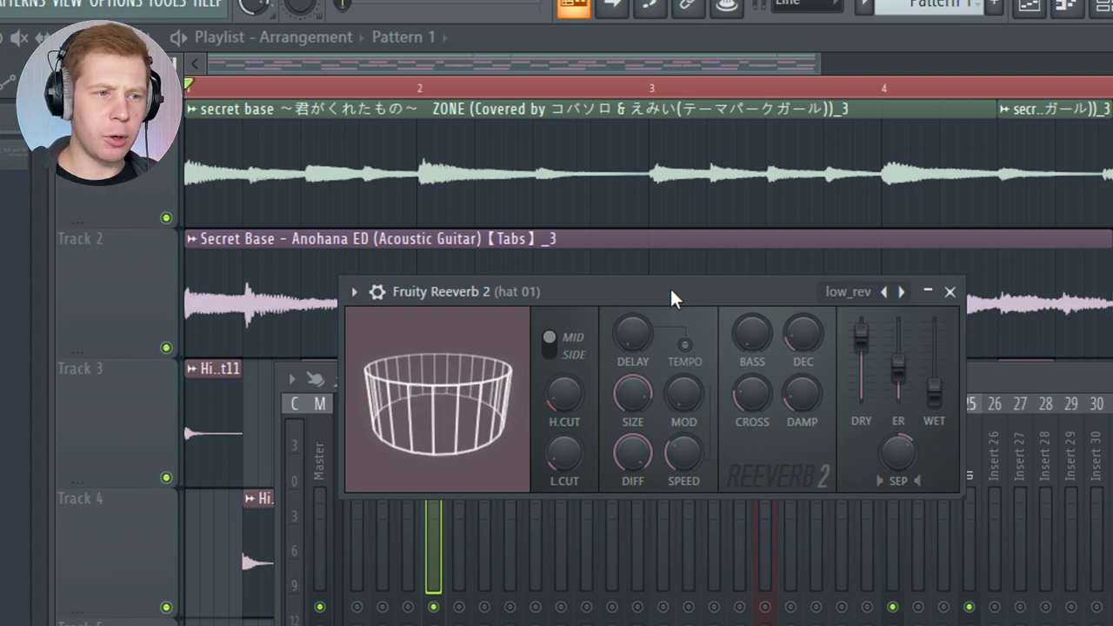
pyautogui.moveTo(728, 287); pyautogui.dragTo(738, 256)
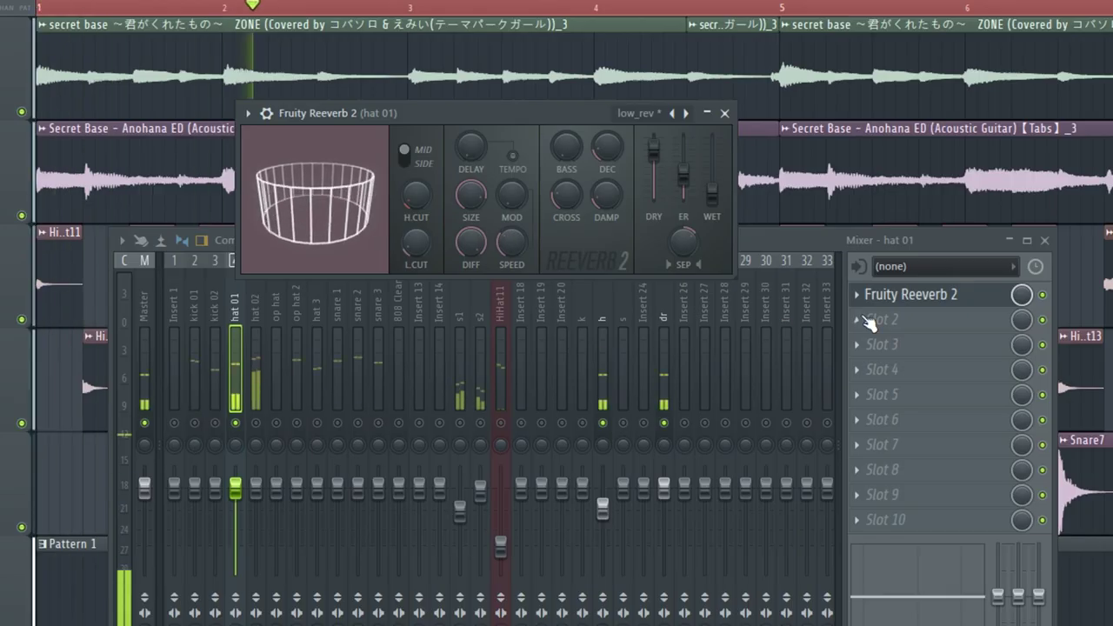
# - Add Fruity Stereo Shaper to the second effect slot of hat 01 with the Stereoize 2 preset
pyautogui.click(861, 319)
pyautogui.moveTo(882, 343)
pyautogui.click(1105, 316)
pyautogui.rightClick(73, 127)
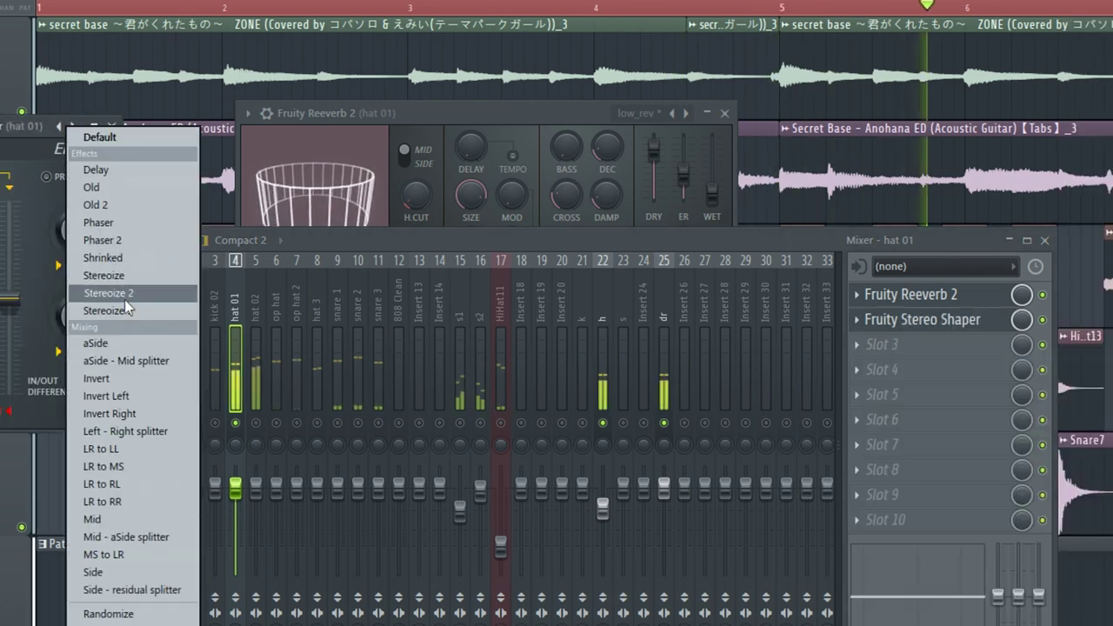
pyautogui.click(126, 300)
# - Add Fruity Reeverb 2 to channel hat 02 with the low_rev preset
pyautogui.click(255, 365)
pyautogui.click(860, 295)
pyautogui.moveTo(884, 318)
pyautogui.click(1105, 316)
pyautogui.rightClick(337, 152)
pyautogui.click(379, 237)
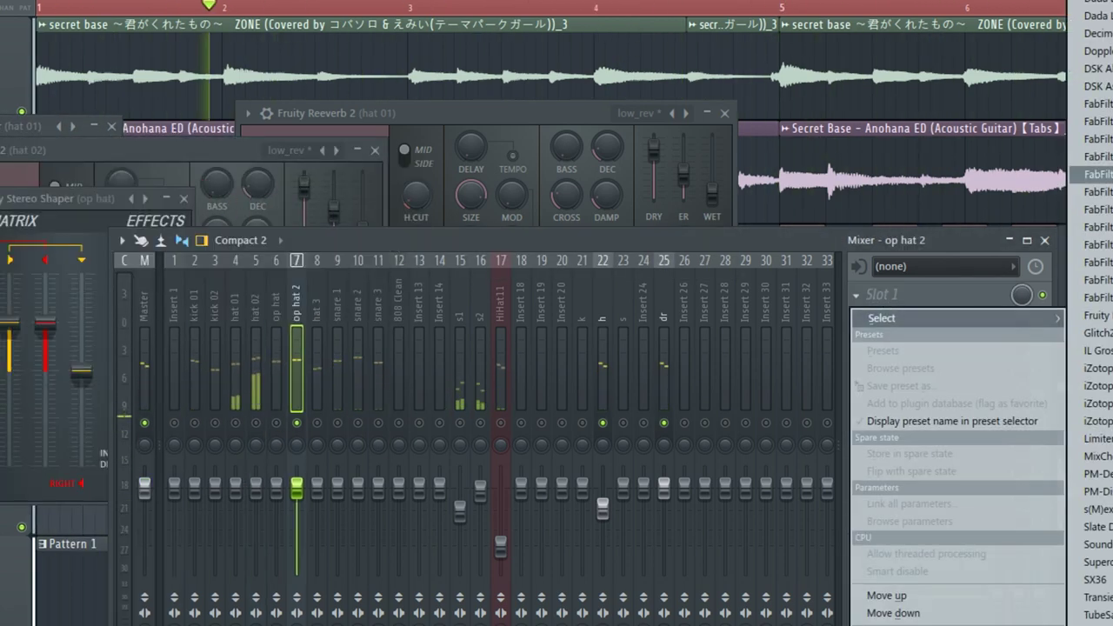
# - Add Fruity Reeverb 2 to channel op hat 2 with the low_rev preset and adjust its wet level
pyautogui.click(1104, 316)
pyautogui.rightClick(240, 54)
pyautogui.click(299, 131)
pyautogui.moveTo(264, 139); pyautogui.dragTo(261, 133)
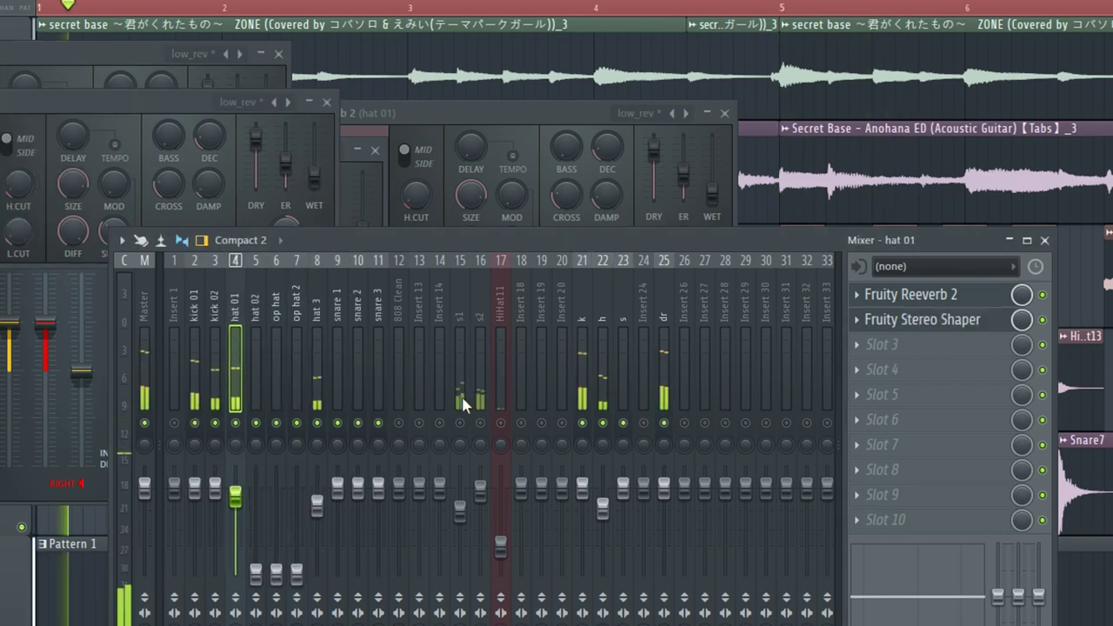
# - Balance the volumes of kick 02, hat 01, hat 02, hat 3, op hat and op hat 2 during playback
pyautogui.moveTo(317, 505); pyautogui.dragTo(317, 508)
pyautogui.moveTo(214, 487); pyautogui.dragTo(215, 484)
pyautogui.moveTo(236, 499); pyautogui.dragTo(236, 496)
pyautogui.moveTo(256, 574); pyautogui.dragTo(256, 528)
pyautogui.moveTo(297, 574); pyautogui.dragTo(297, 571)
pyautogui.moveTo(276, 574); pyautogui.dragTo(277, 509)
pyautogui.click(276, 521)
# - Solo channel snare 3 and add Fruity Stereo Shaper to it with the Stereoize 2 preset
pyautogui.rightClick(623, 423)
pyautogui.click(379, 376)
pyautogui.rightClick(378, 424)
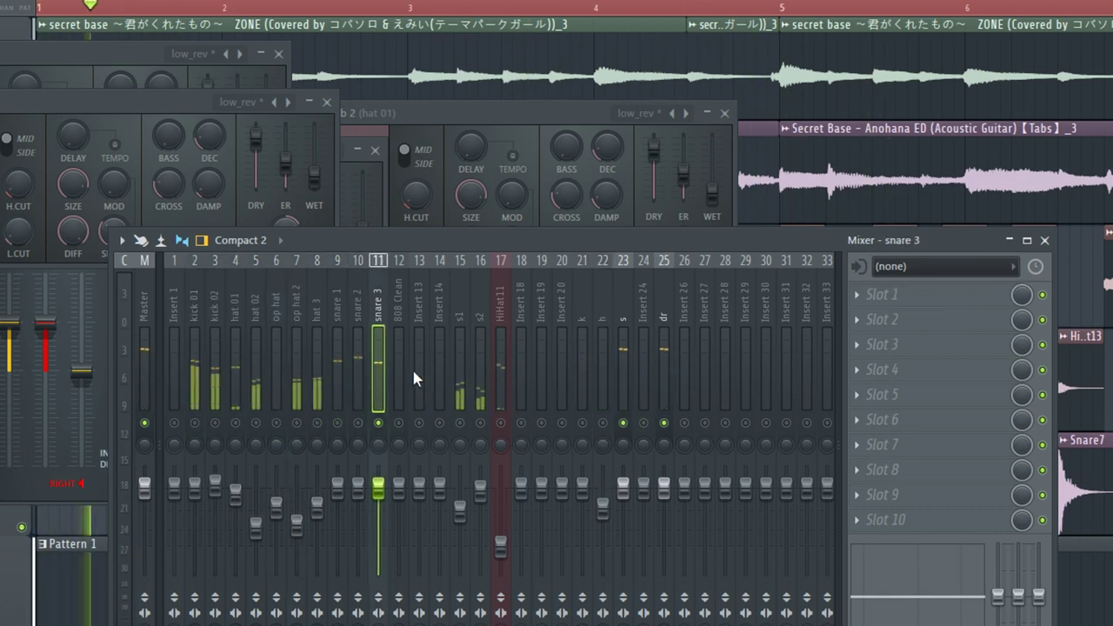
pyautogui.click(881, 297)
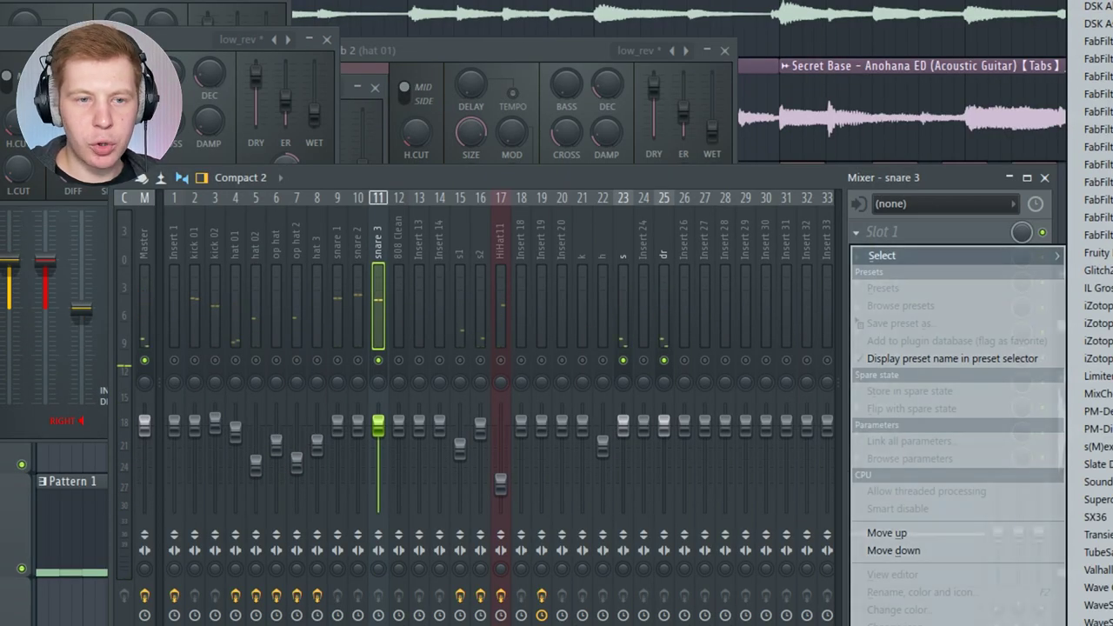
pyautogui.click(1099, 253)
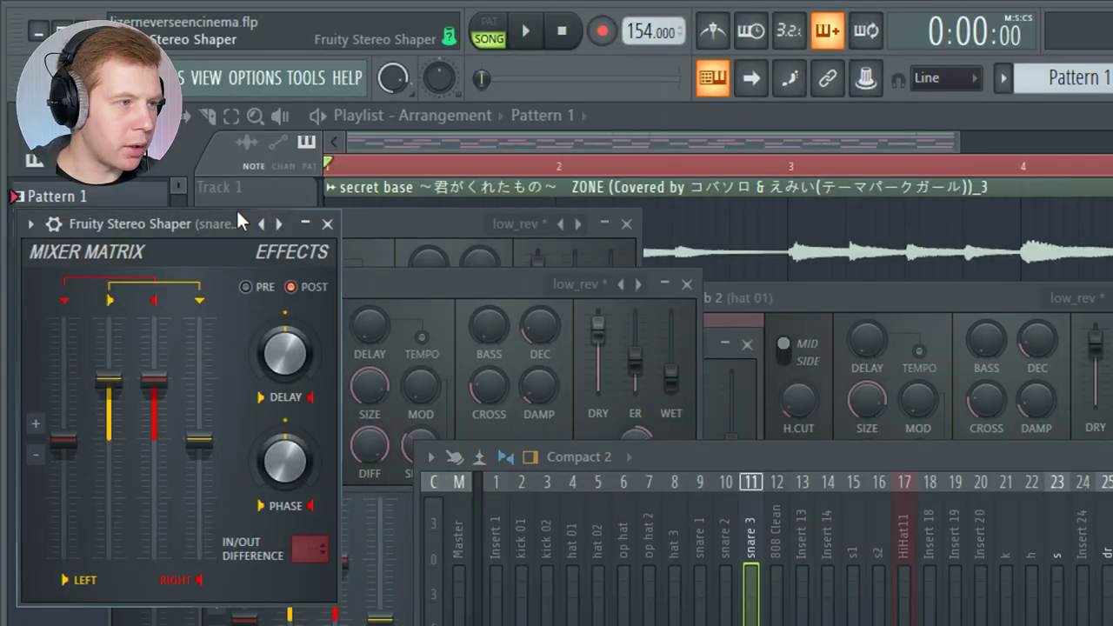
pyautogui.rightClick(278, 225)
pyautogui.click(358, 432)
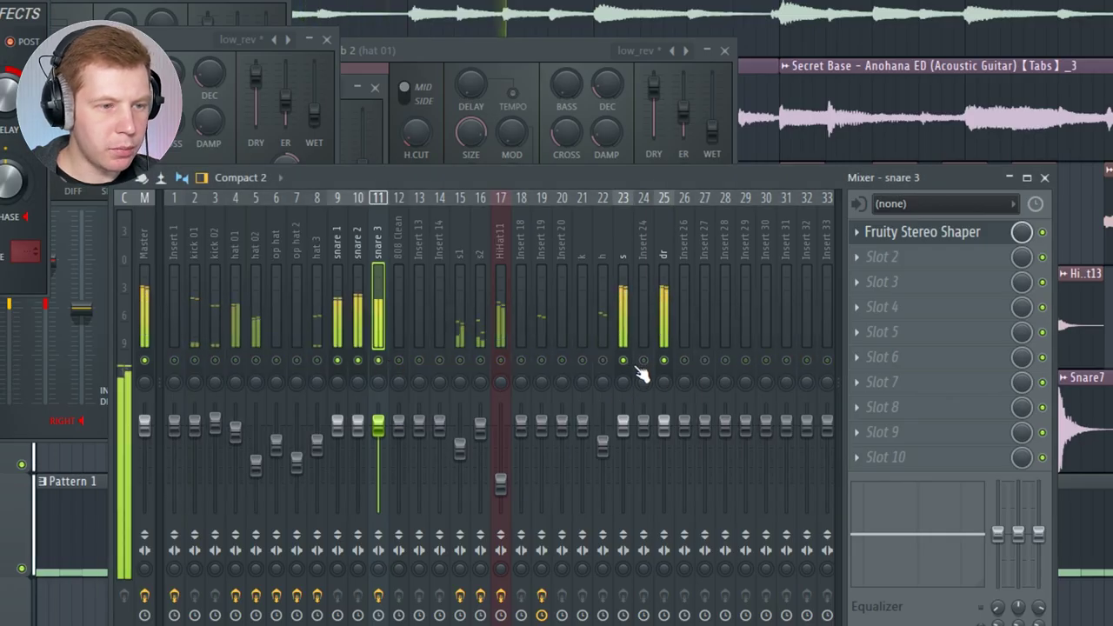
# - Add Fruity Reeverb 2 to snare group channel s with the low_rev preset and lower its wet level
pyautogui.click(622, 261)
pyautogui.click(889, 237)
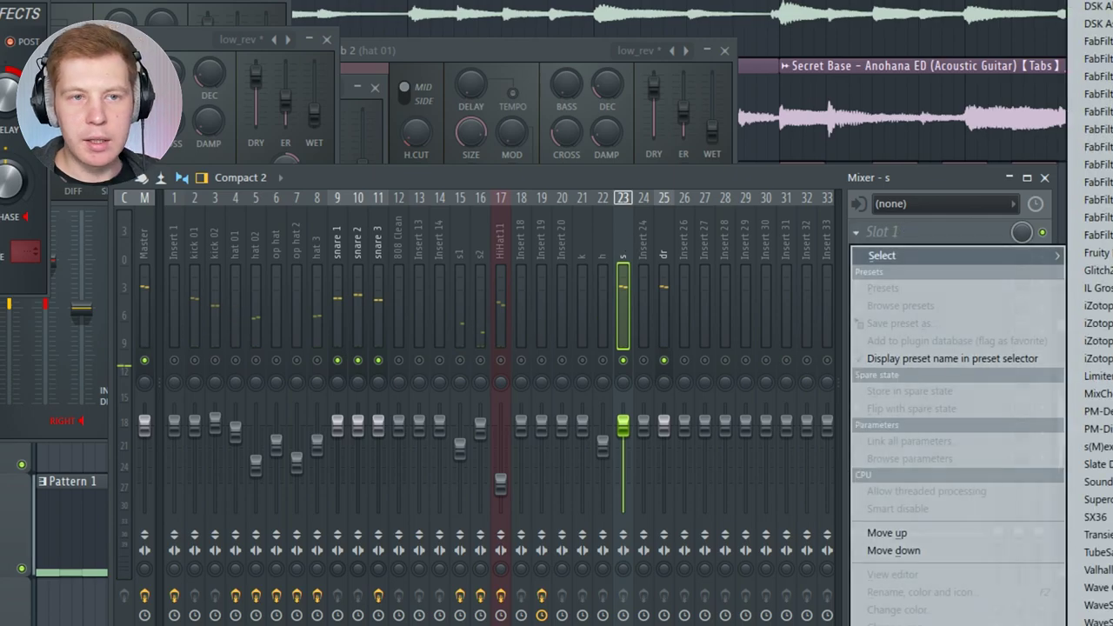
pyautogui.click(1098, 254)
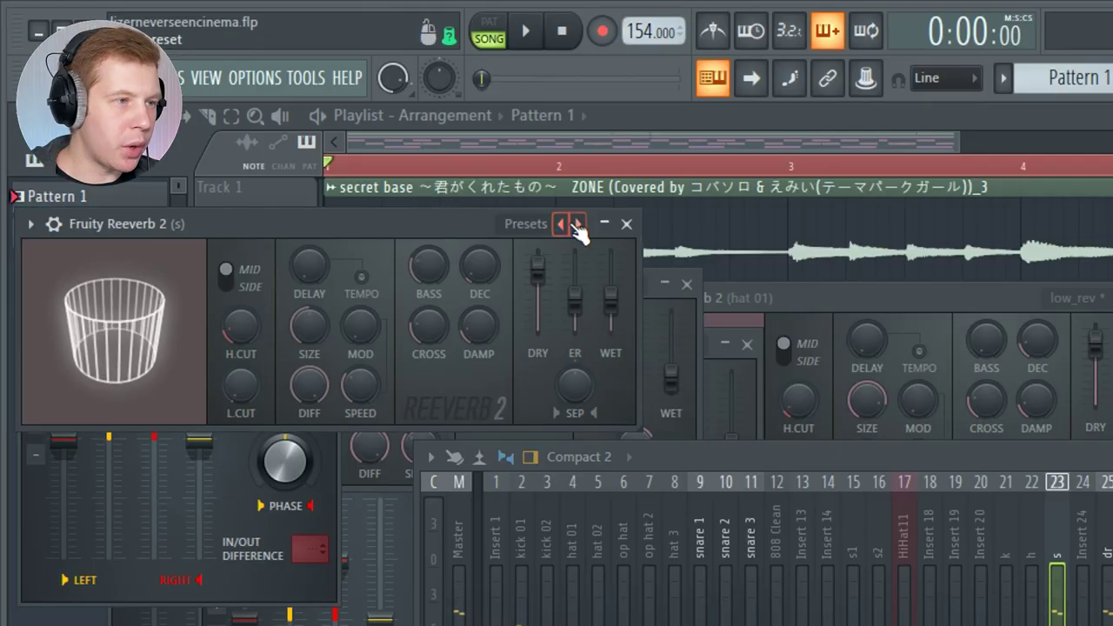
pyautogui.rightClick(575, 225)
pyautogui.click(618, 325)
pyautogui.moveTo(414, 217); pyautogui.dragTo(523, 320)
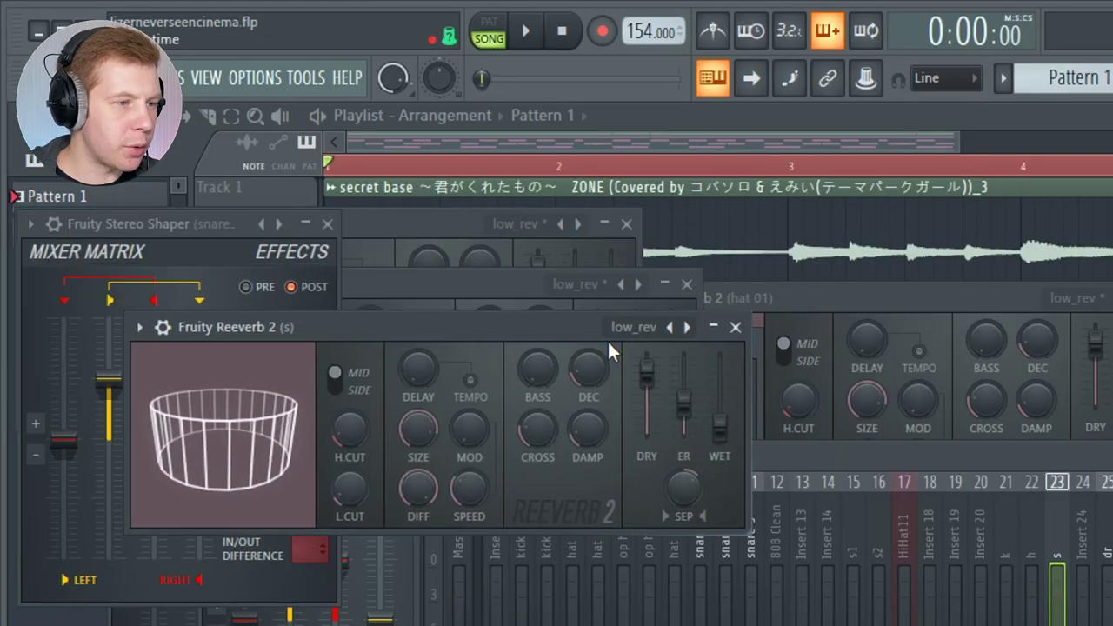
pyautogui.moveTo(720, 420); pyautogui.dragTo(720, 425)
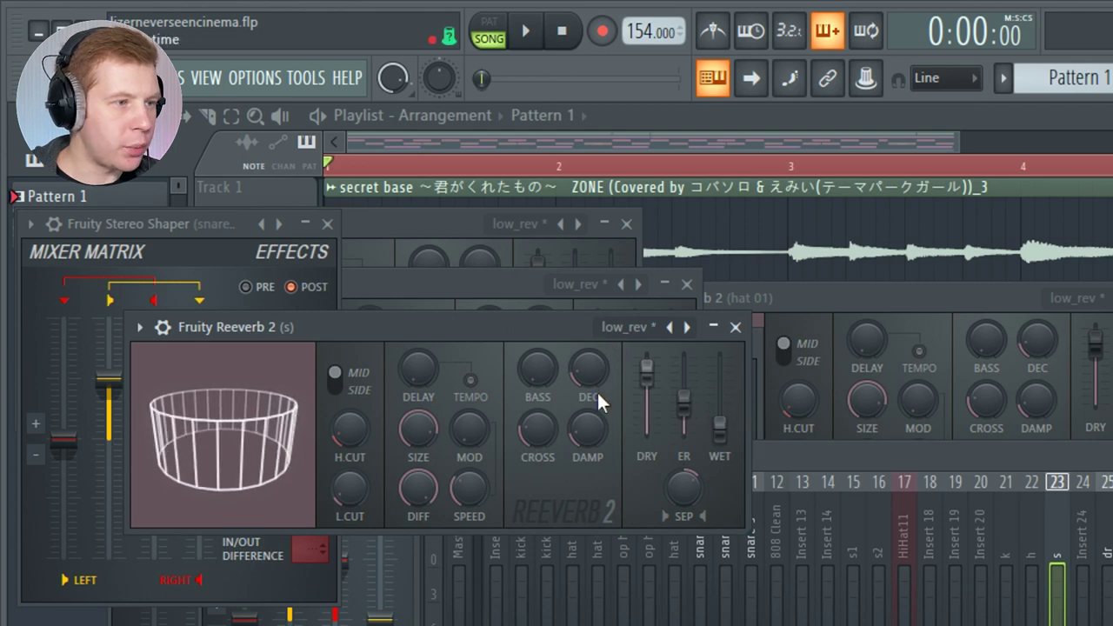
# - Adjust the snare reverb's high cut during playback, then solo group channel dr to hear all drums together
pyautogui.press('space')
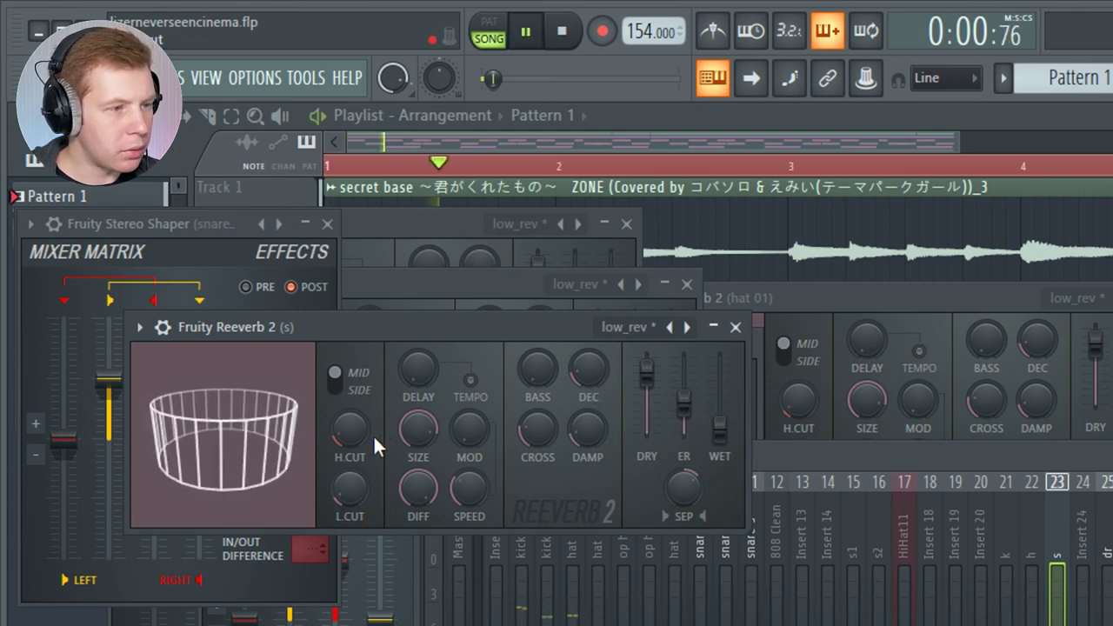
pyautogui.press('space')
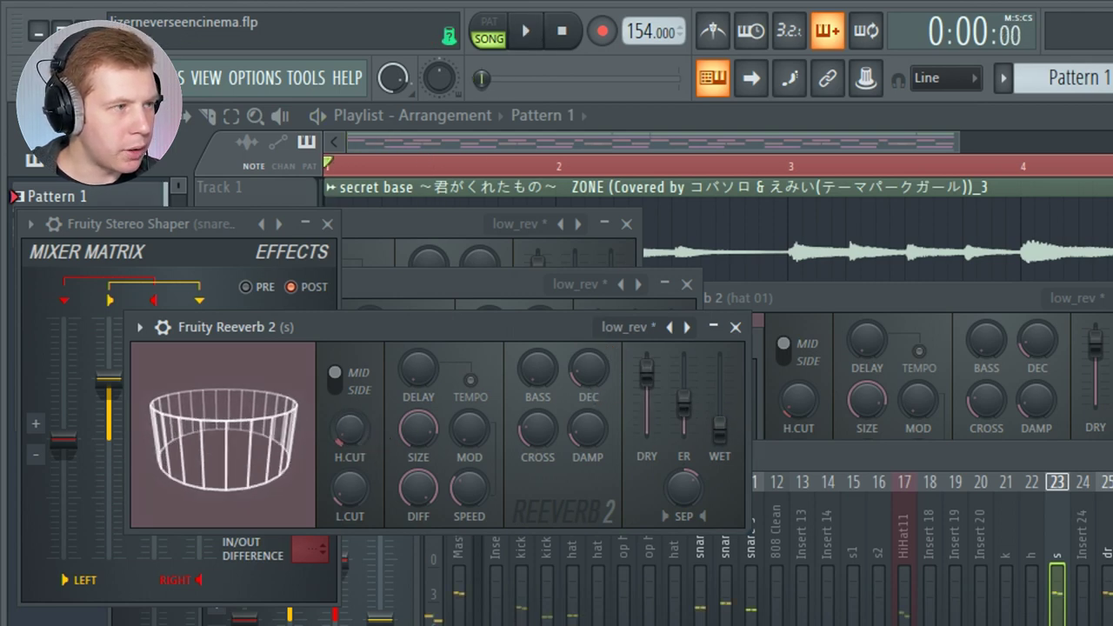
pyautogui.press('space')
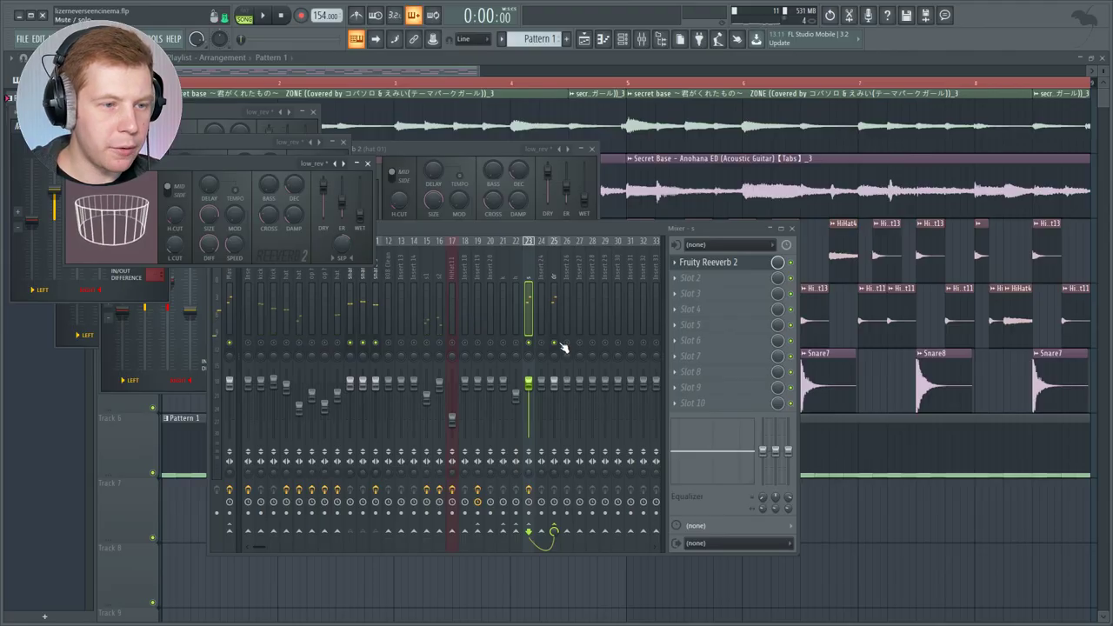
pyautogui.press('space')
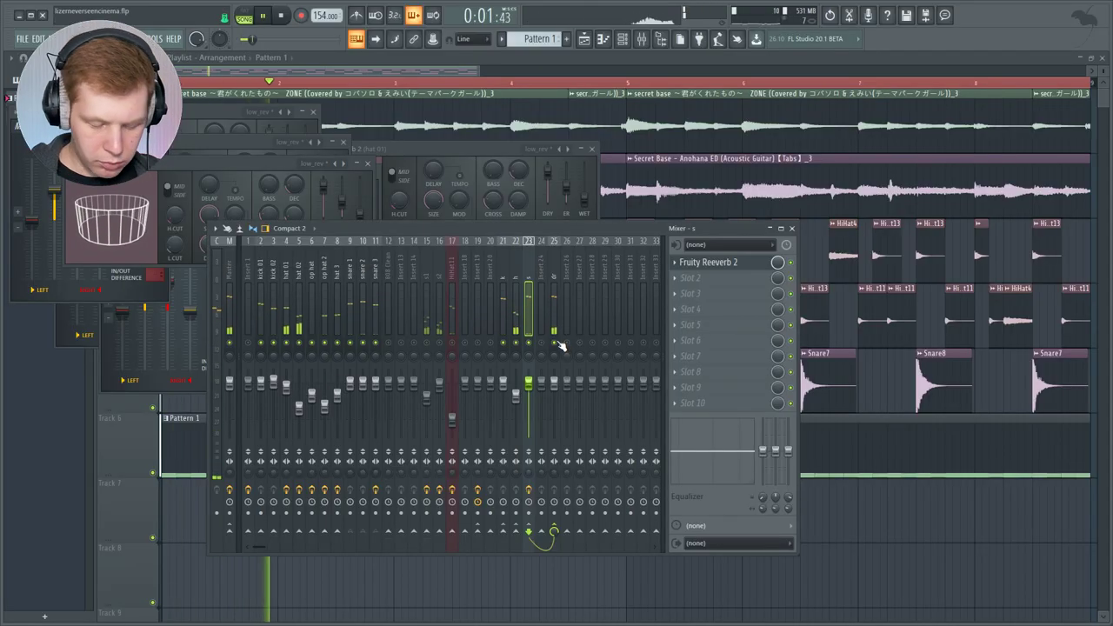
# - Add A1StereoControl to the snare group channel s and set its stereo width to 129%
pyautogui.press('space')
pyautogui.click(691, 278)
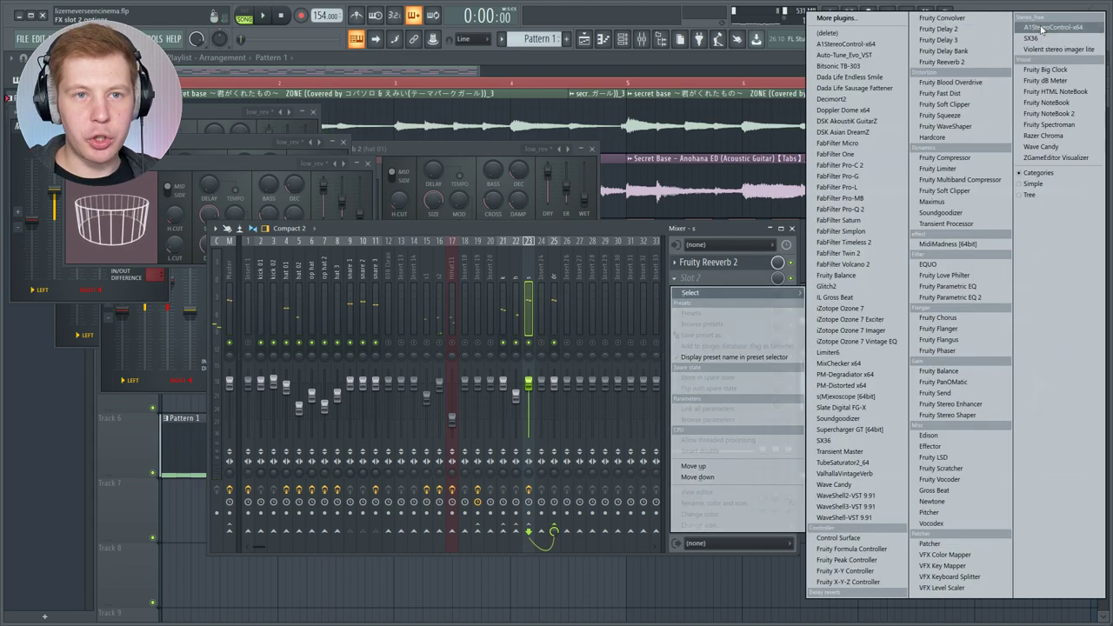
pyautogui.click(1042, 29)
pyautogui.moveTo(348, 529); pyautogui.dragTo(347, 504)
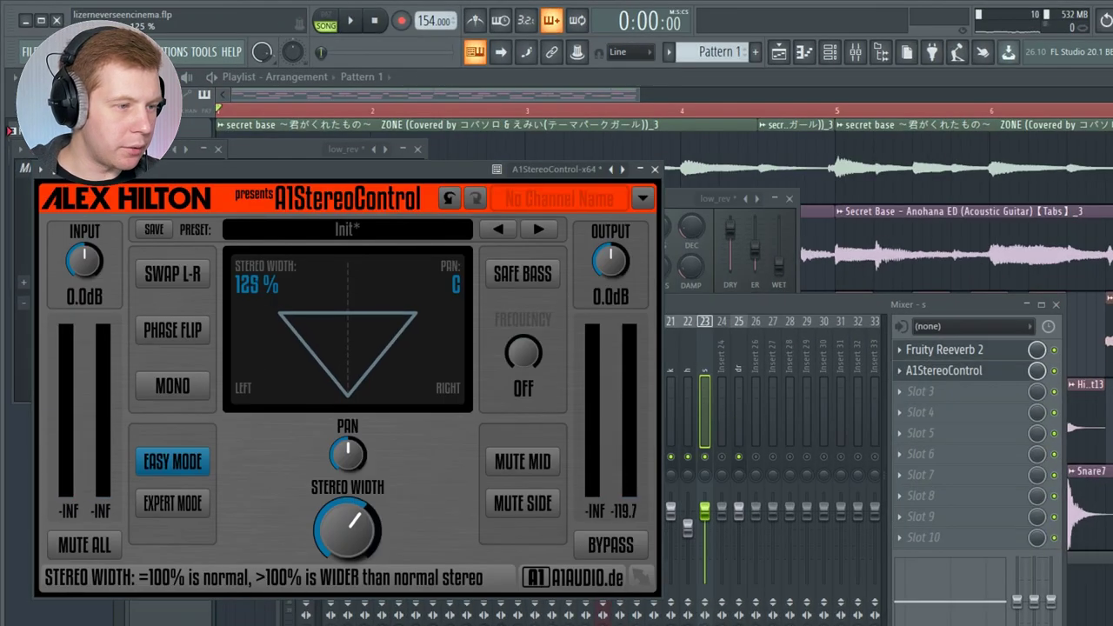
pyautogui.press('space')
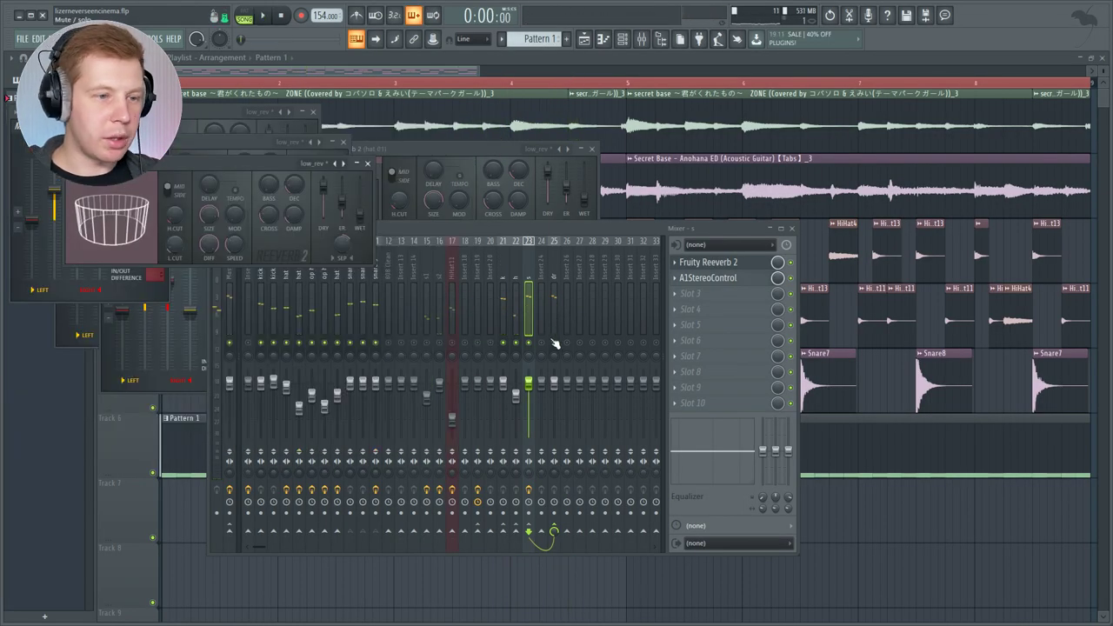
# - Turn off the solo on drum group dr and add Fruity WaveShaper to it, bending the curve upward into a smooth arc
pyautogui.click(555, 344)
pyautogui.click(554, 343)
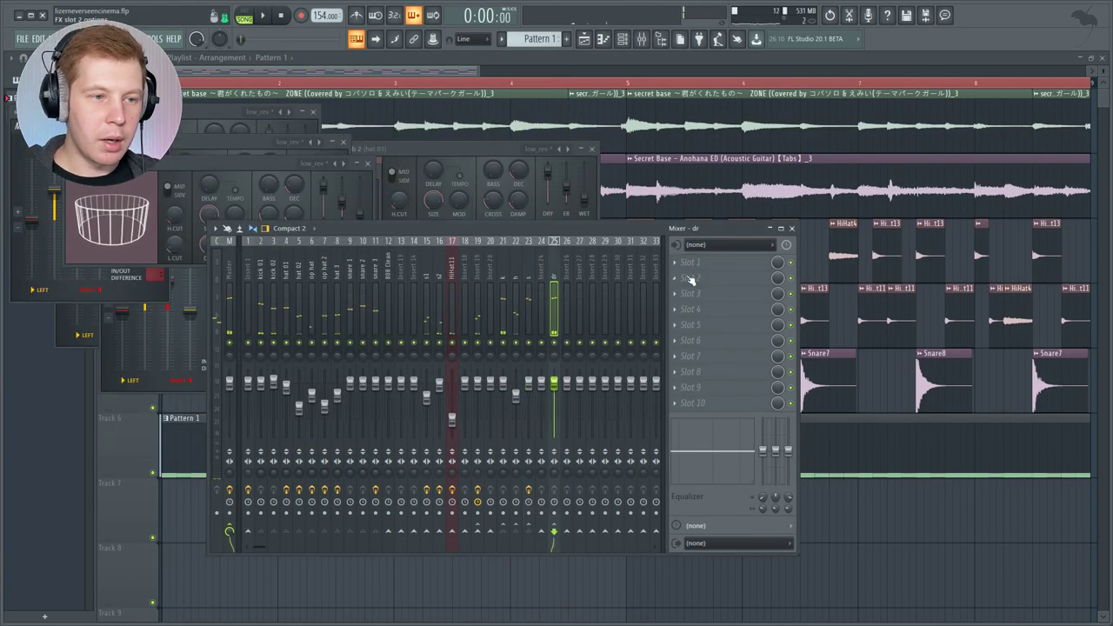
pyautogui.click(688, 277)
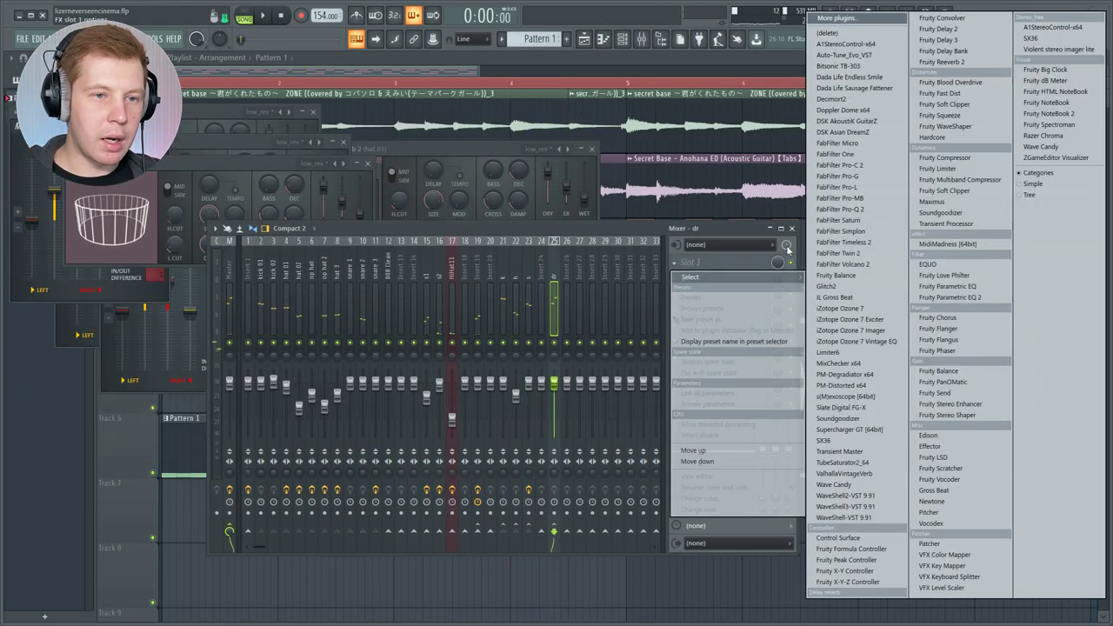
pyautogui.click(948, 128)
pyautogui.moveTo(239, 360); pyautogui.dragTo(239, 302)
pyautogui.press('space')
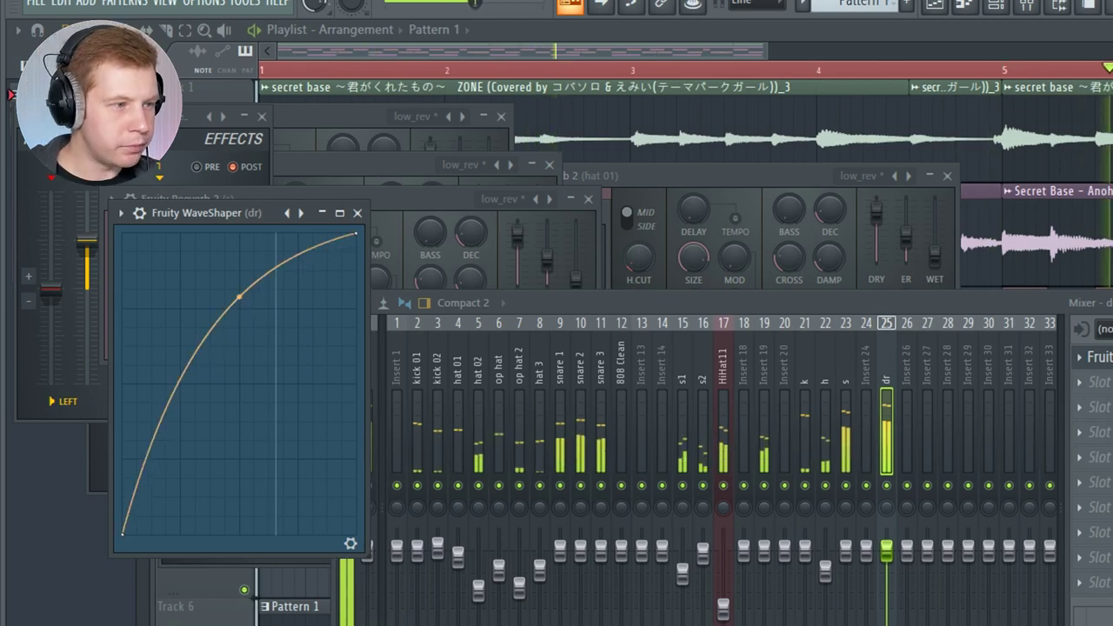
# - Solo the sample group and raise the frequency of band 1 in channel s1's Fruity parametric EQ 2 during playback
pyautogui.click(771, 387)
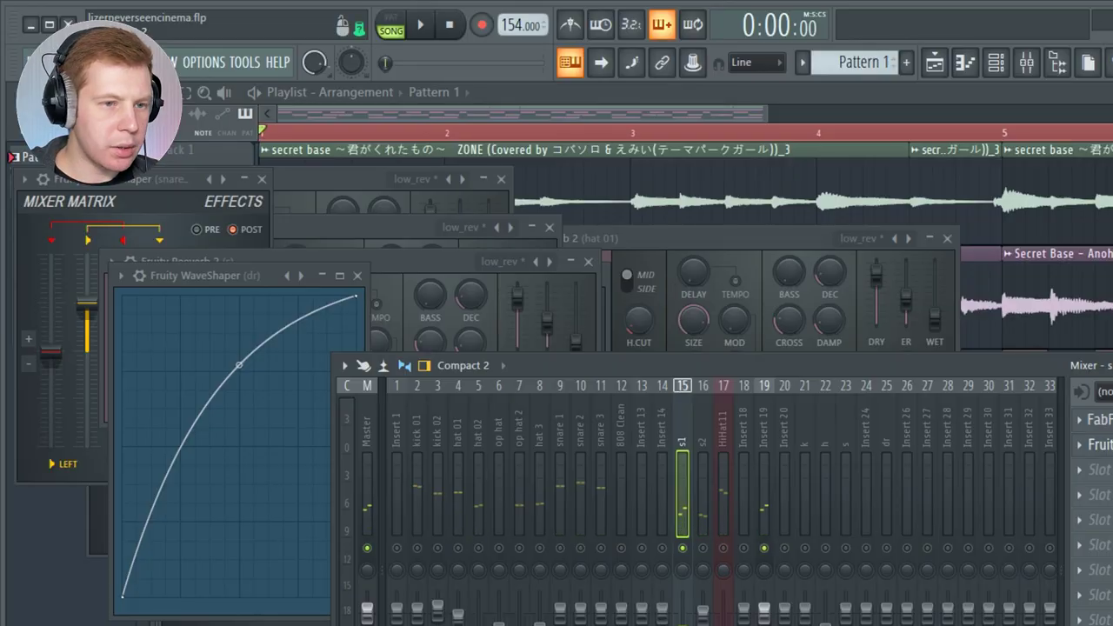
pyautogui.click(1101, 445)
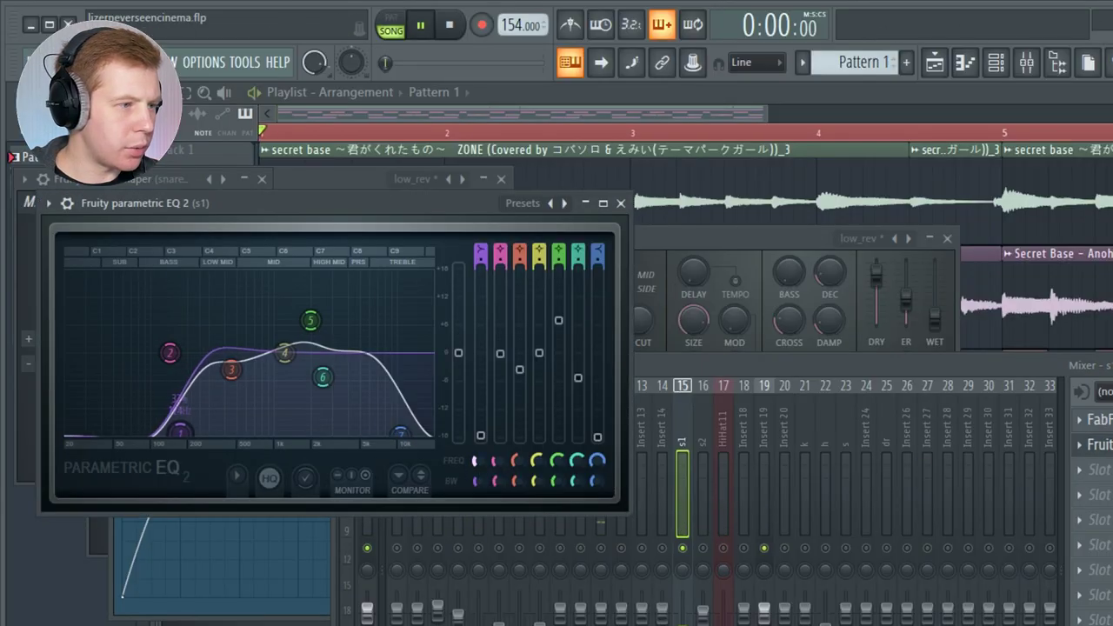
pyautogui.press('space')
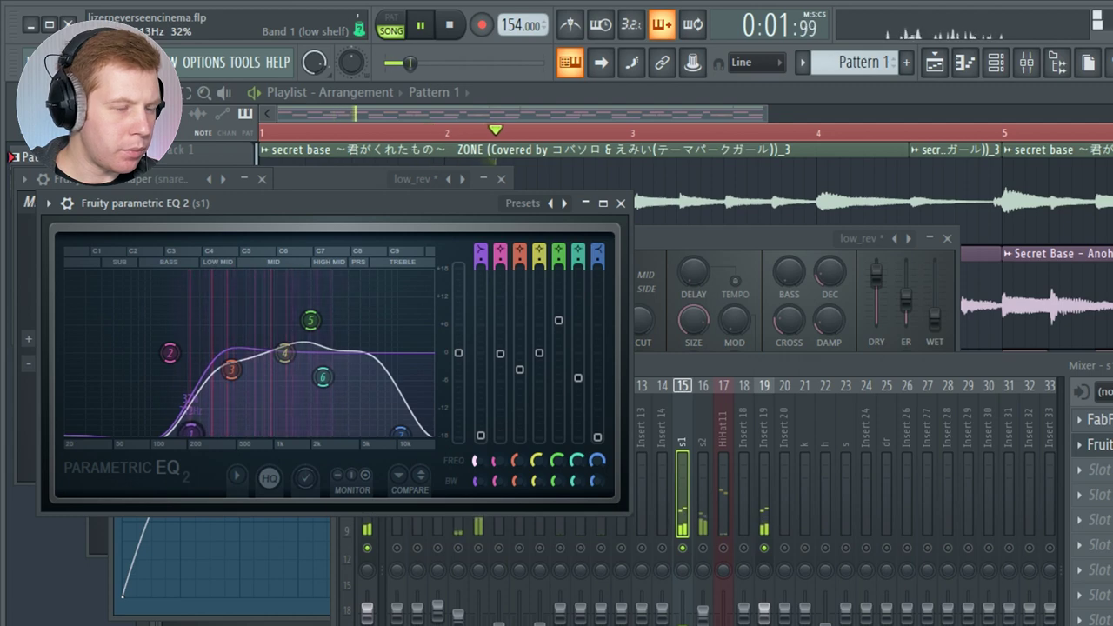
# - Add A1StereoControl before the existing effect on sample group Insert 19 and set its stereo width to 134%
pyautogui.click(773, 553)
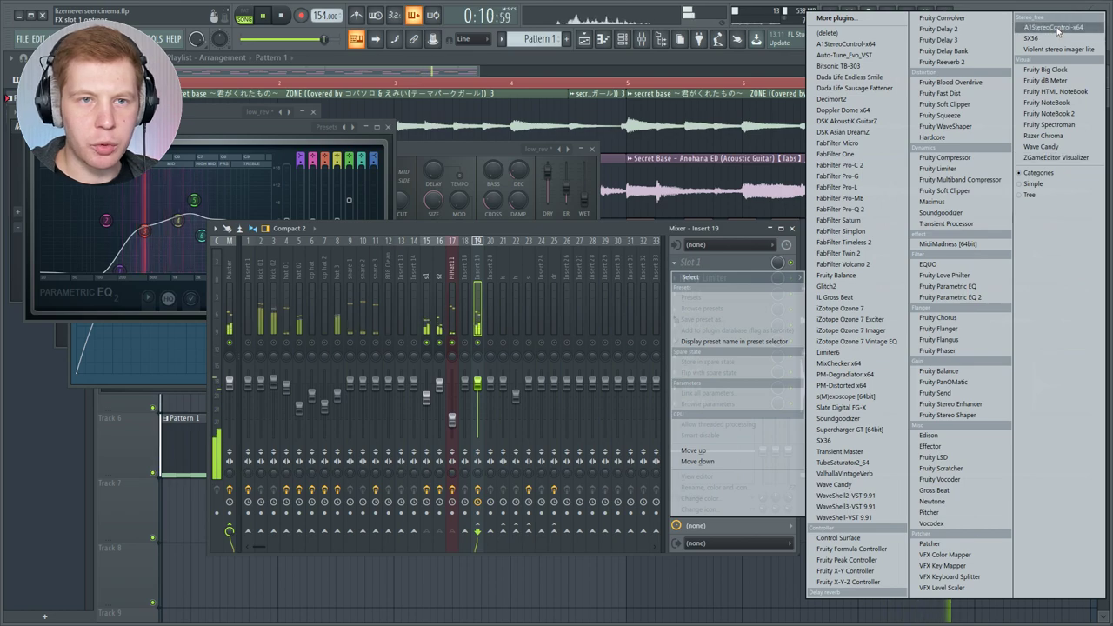
pyautogui.click(1055, 27)
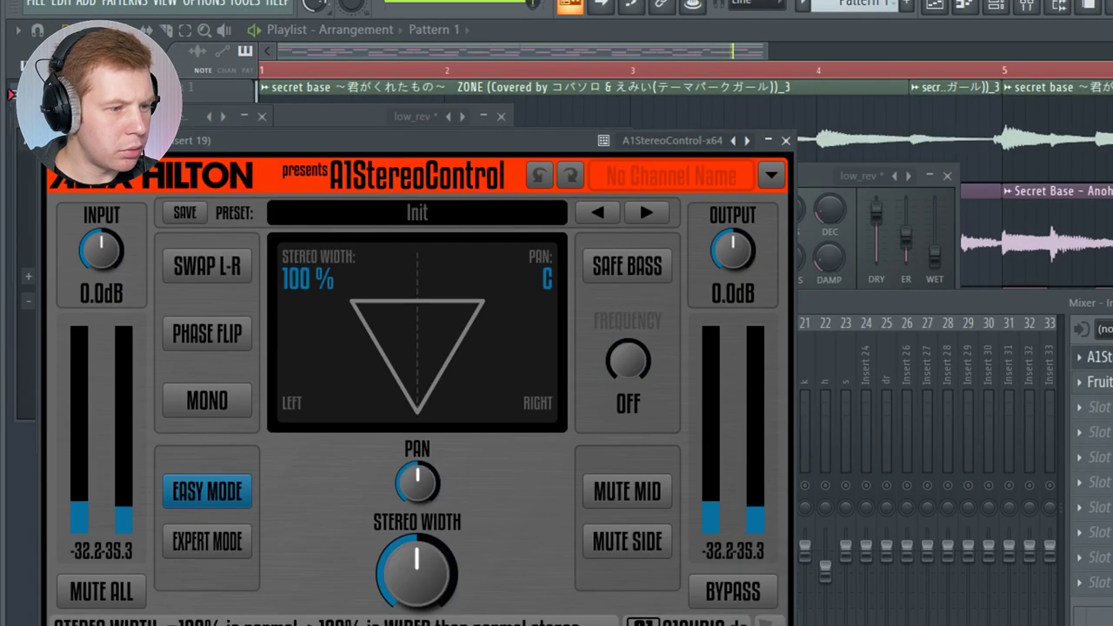
pyautogui.moveTo(418, 572); pyautogui.dragTo(417, 529)
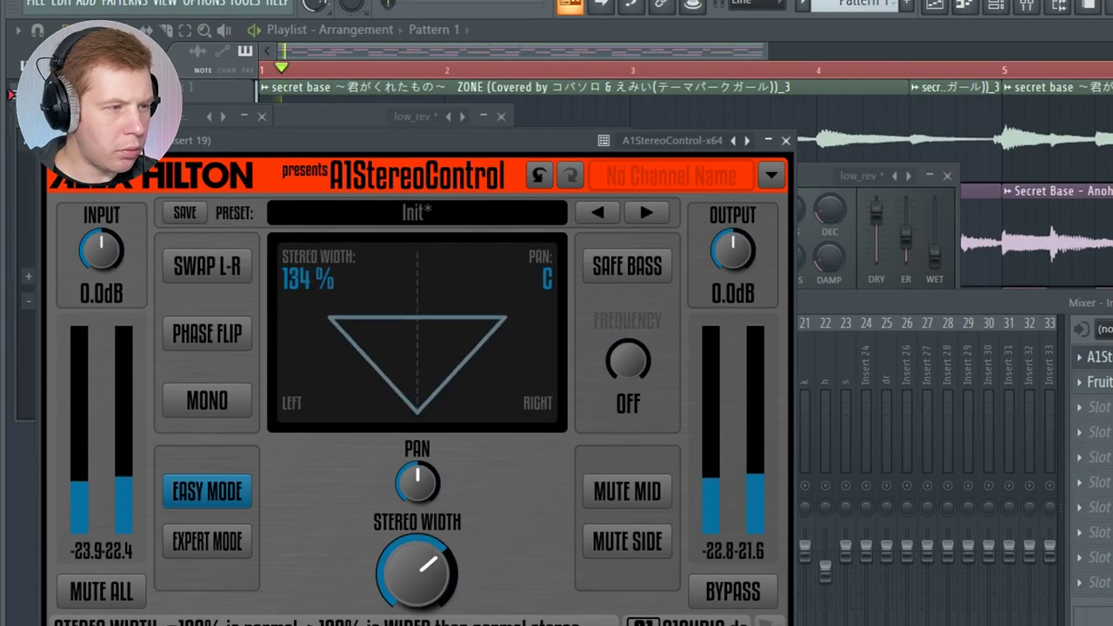
pyautogui.click(788, 141)
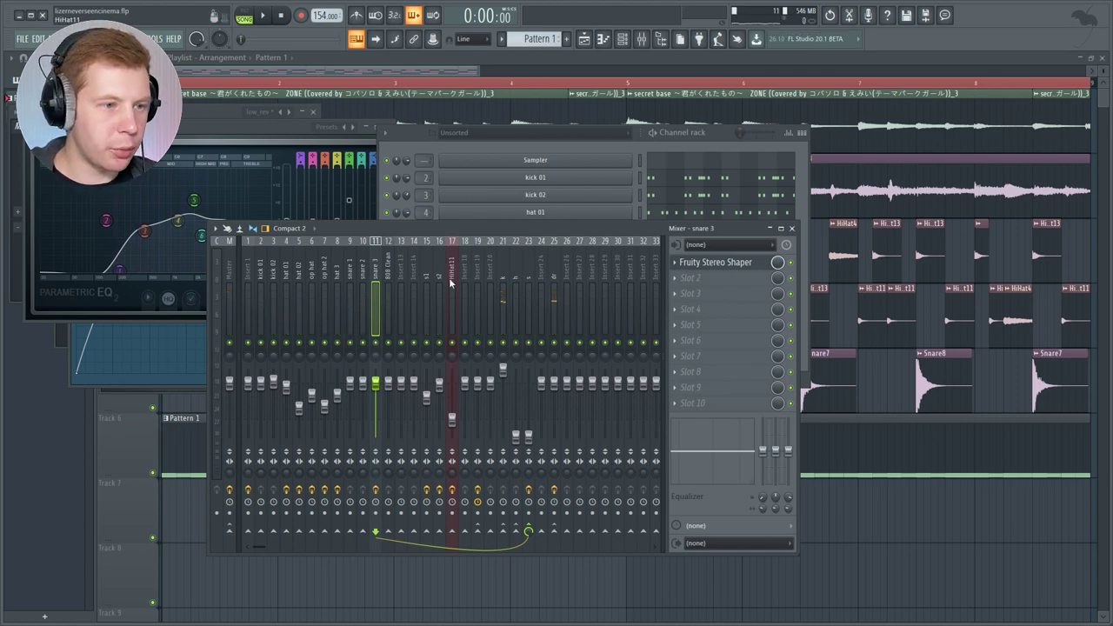
# - Check the sample and drum channels during playback and raise the volume of sample group Insert 19
pyautogui.click(478, 269)
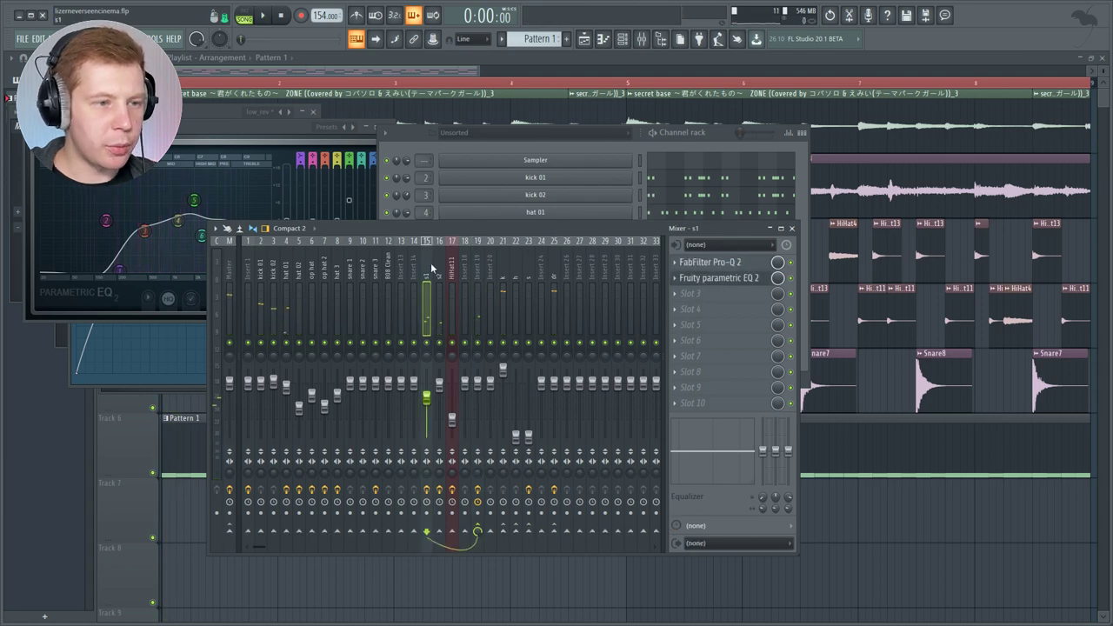
pyautogui.click(502, 265)
pyautogui.press('space')
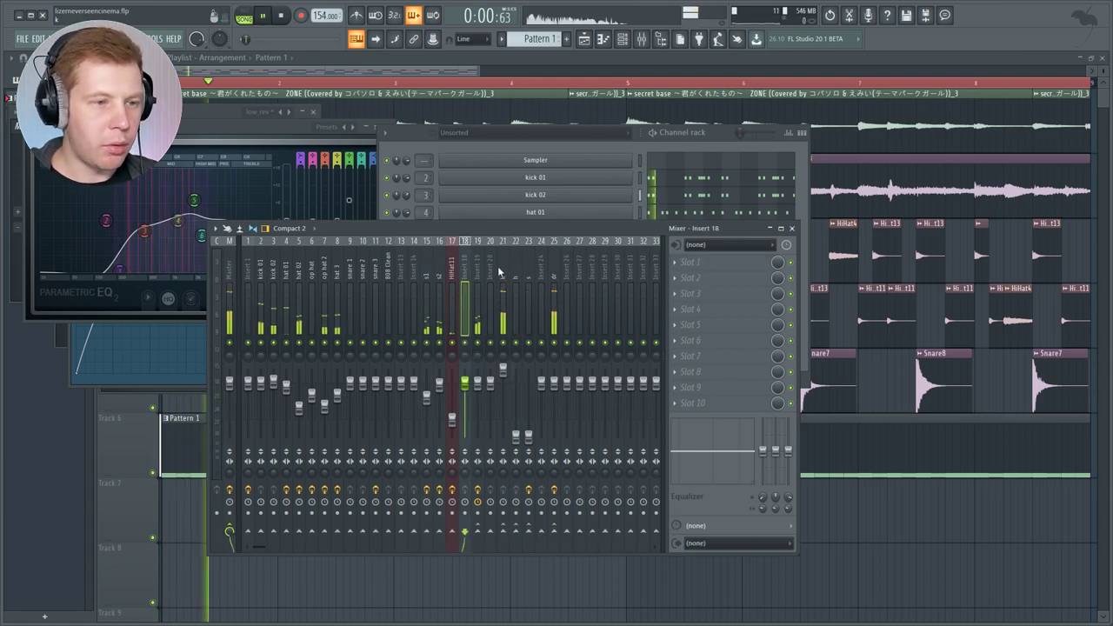
pyautogui.press('space')
pyautogui.click(452, 267)
pyautogui.press('space')
pyautogui.click(477, 287)
pyautogui.press('space')
pyautogui.moveTo(480, 385); pyautogui.dragTo(486, 369)
pyautogui.press('space')
# - Raise the volume of drum group dr and lower the kick group k while checking the Master level
pyautogui.click(503, 305)
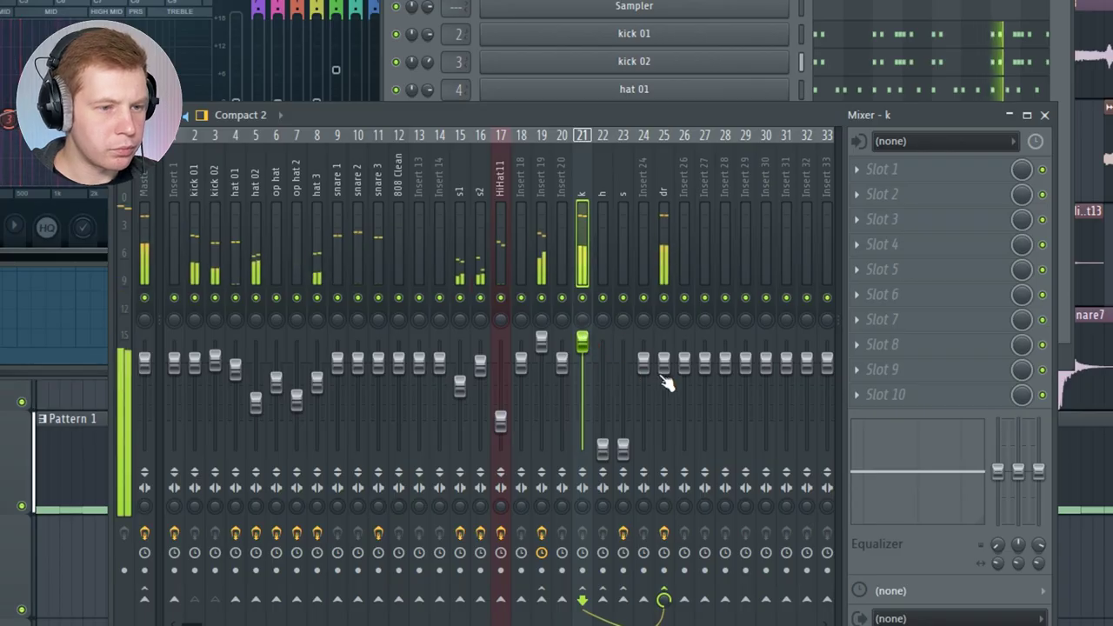
pyautogui.moveTo(554, 386); pyautogui.dragTo(556, 369)
pyautogui.moveTo(667, 338); pyautogui.dragTo(668, 342)
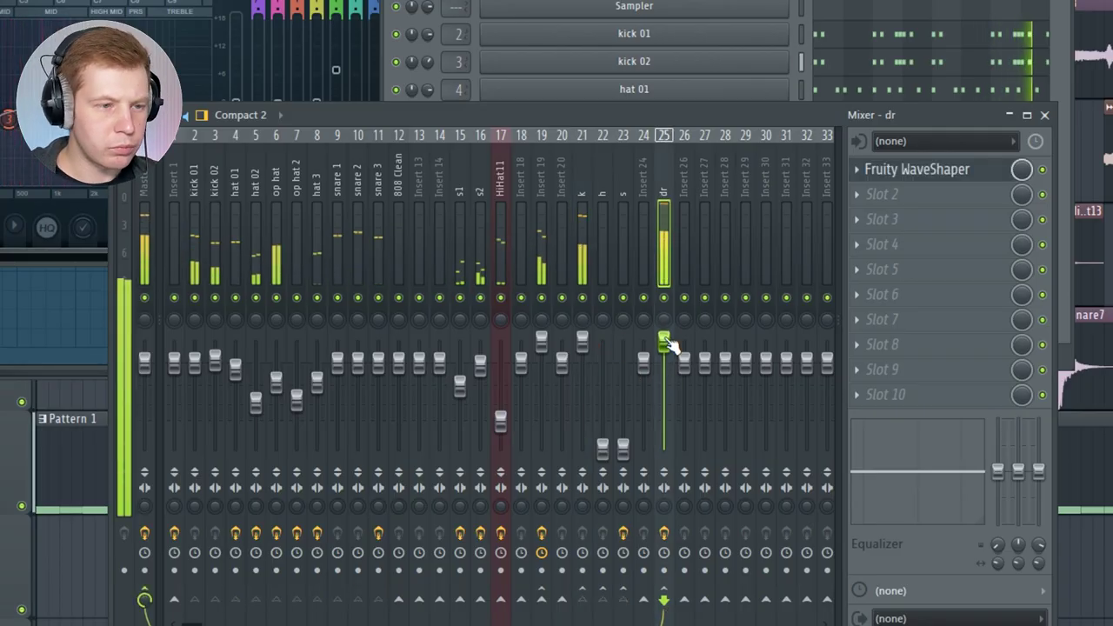
pyautogui.click(145, 243)
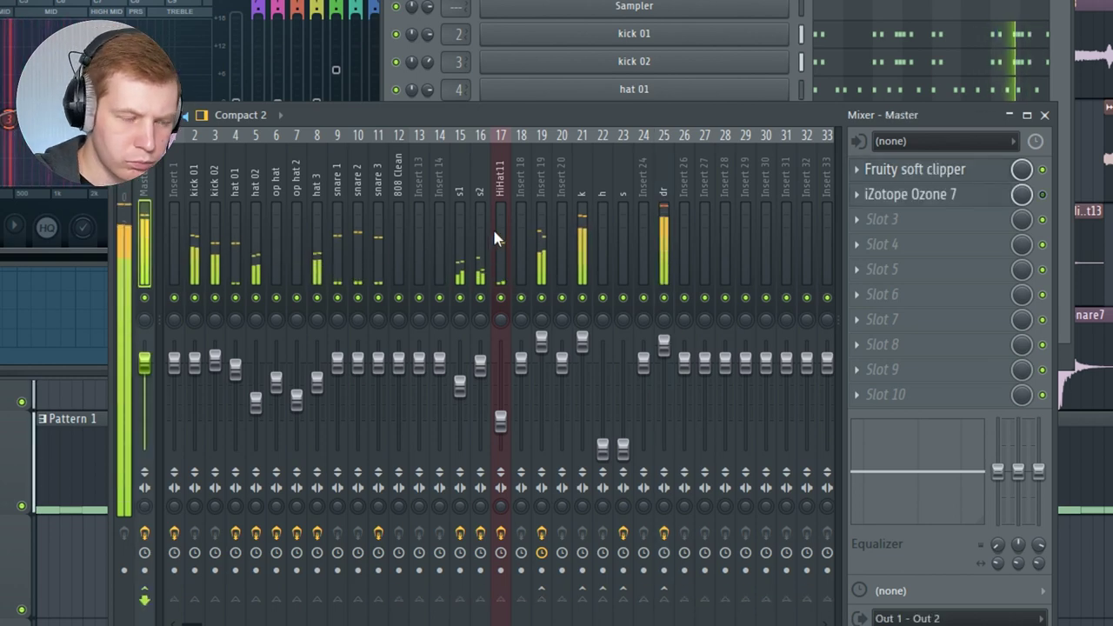
pyautogui.moveTo(582, 340); pyautogui.dragTo(582, 363)
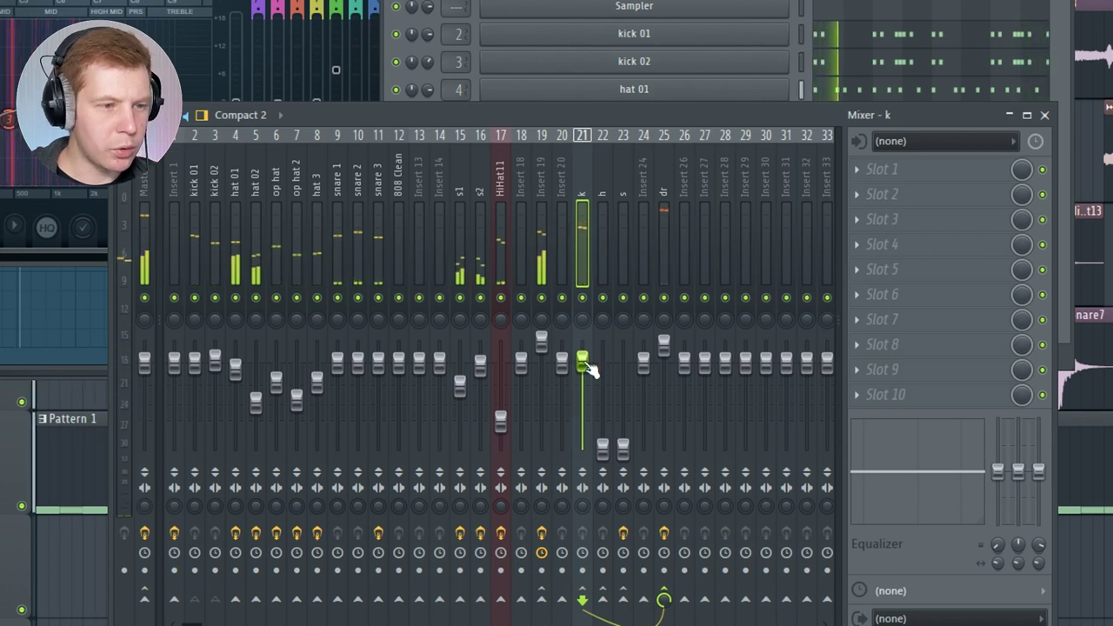
# - Raise the volume of hi-hat group h and lower channel hat 01 to balance the hats
pyautogui.moveTo(609, 447); pyautogui.dragTo(608, 411)
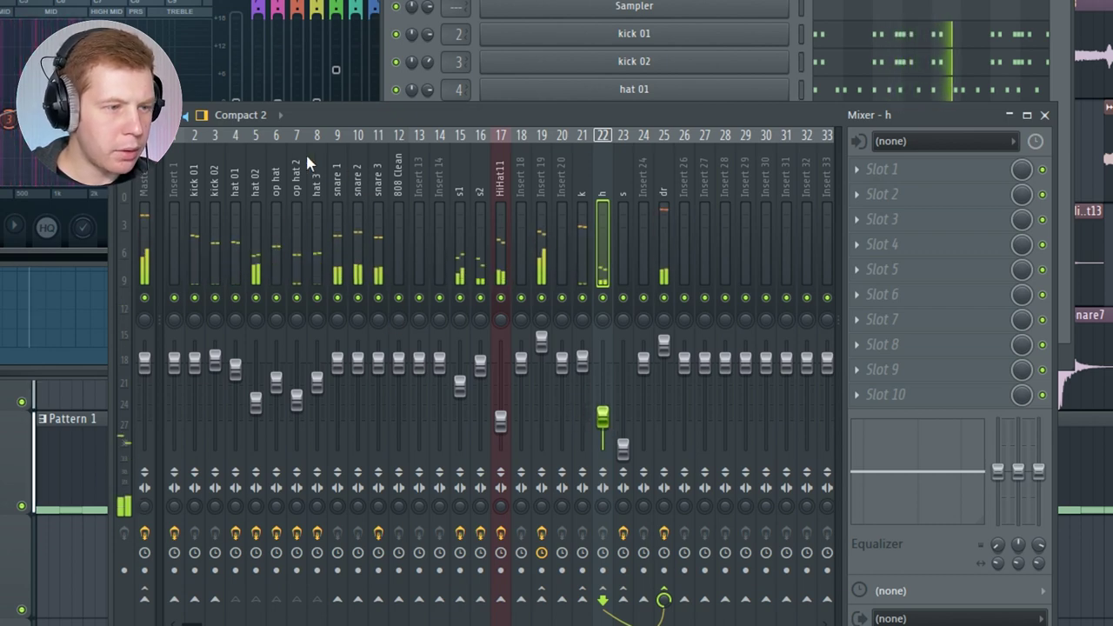
pyautogui.click(256, 186)
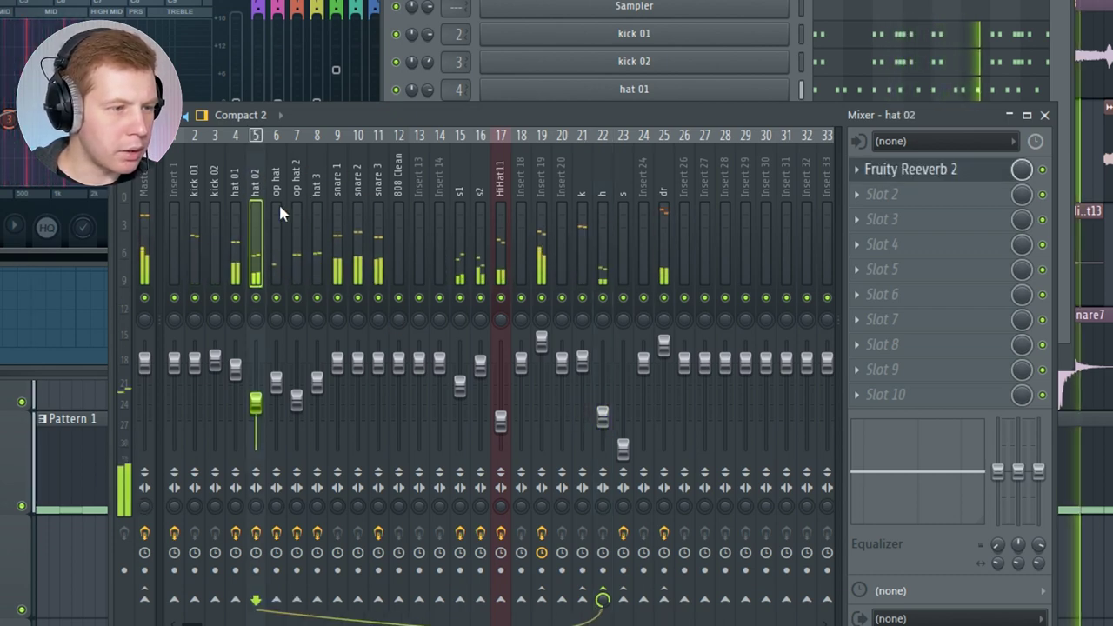
pyautogui.click(237, 181)
pyautogui.moveTo(236, 374); pyautogui.dragTo(236, 390)
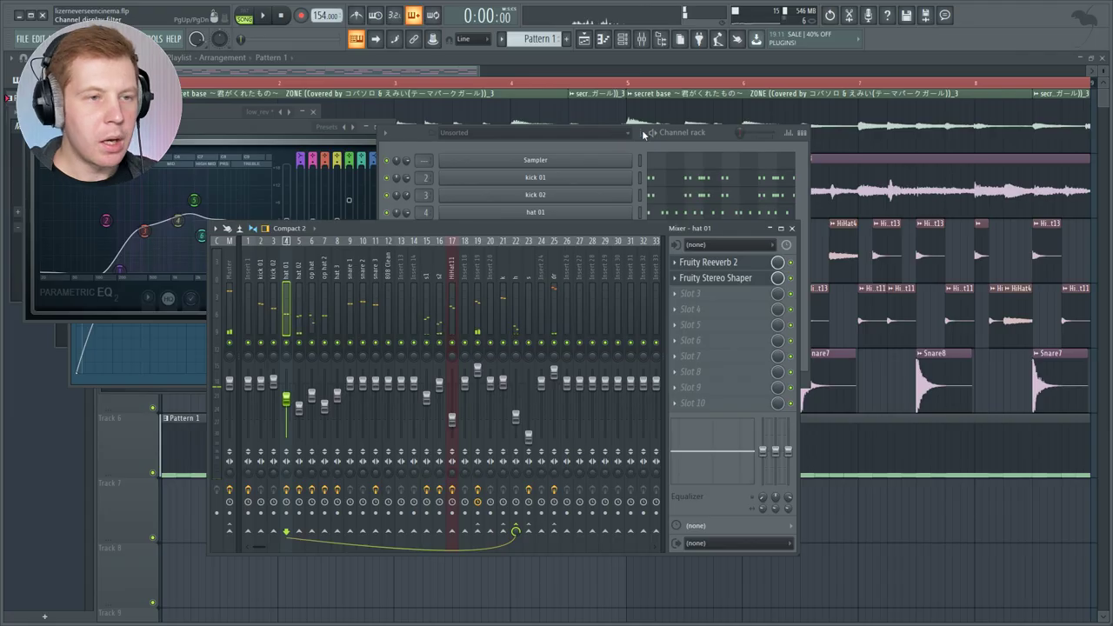
# - Randomize the panning of the hat 02 notes in the piano roll with a small bipolar pan amount
pyautogui.click(716, 132)
pyautogui.click(675, 235)
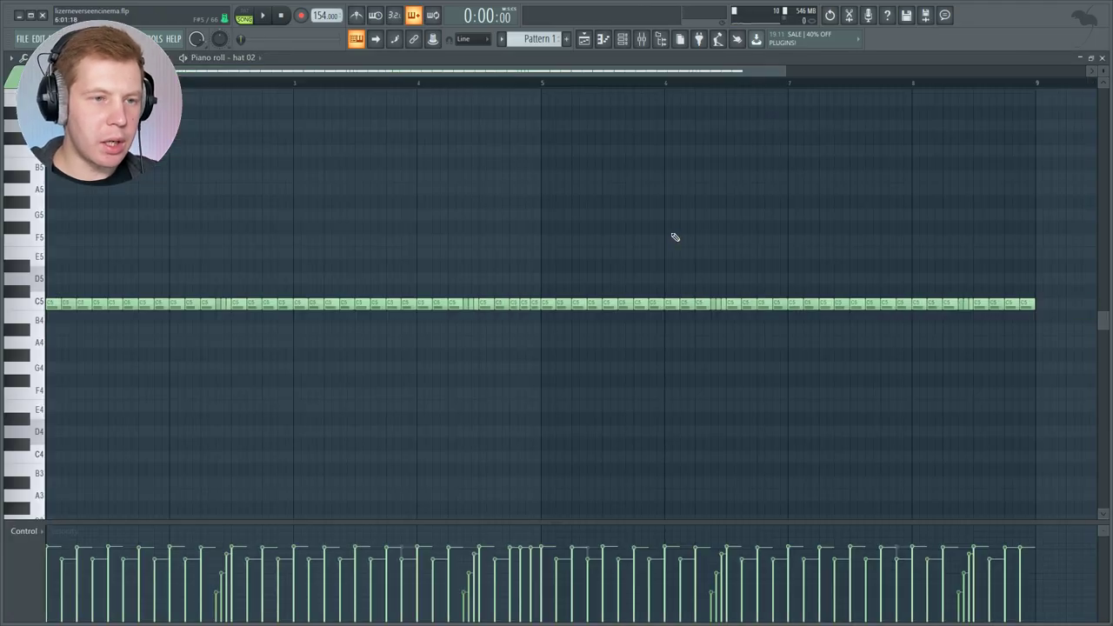
pyautogui.hotkey('alt', 'r')
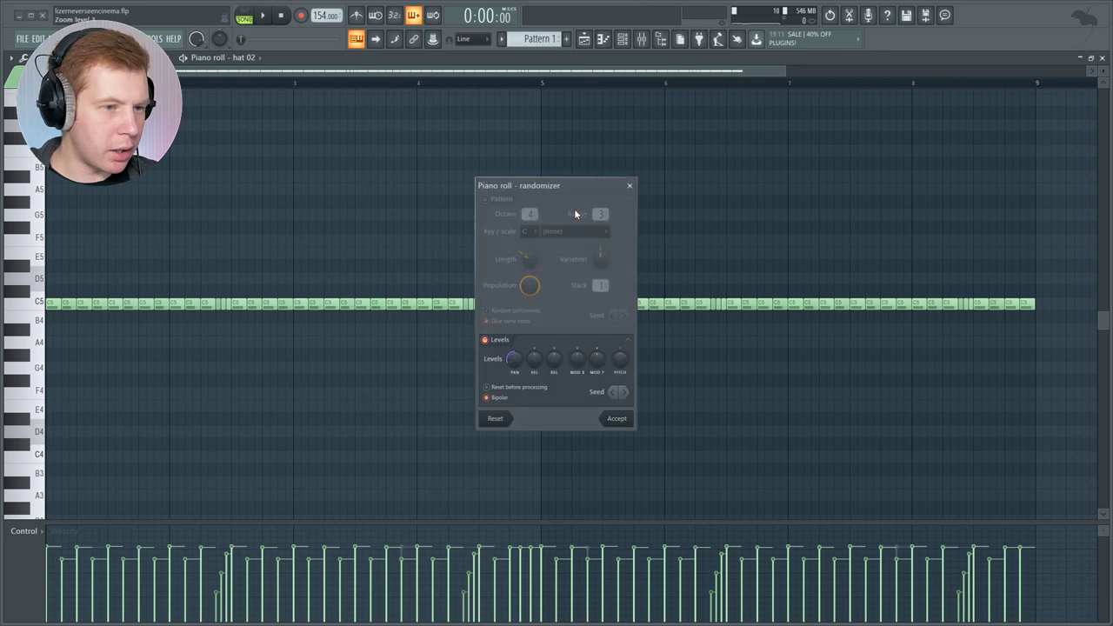
pyautogui.moveTo(514, 361); pyautogui.dragTo(513, 343)
pyautogui.press('space')
pyautogui.click(614, 419)
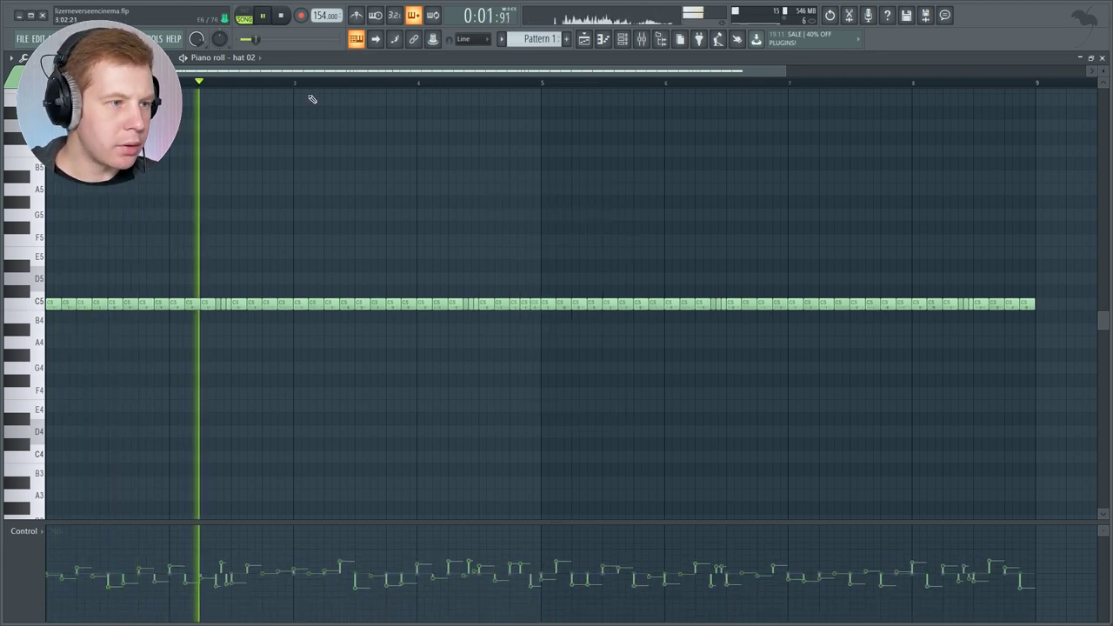
# - Randomize the panning of the hat 01 notes in the piano roll
pyautogui.click(243, 57)
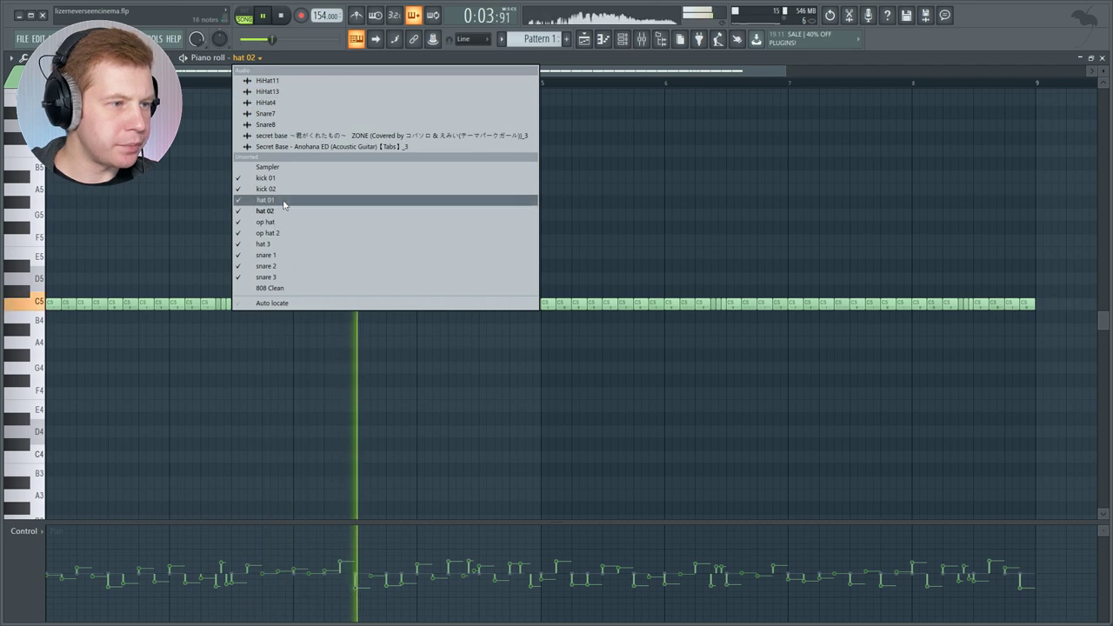
pyautogui.click(283, 203)
pyautogui.hotkey('alt', 'r')
pyautogui.moveTo(504, 363); pyautogui.dragTo(504, 396)
pyautogui.click(616, 418)
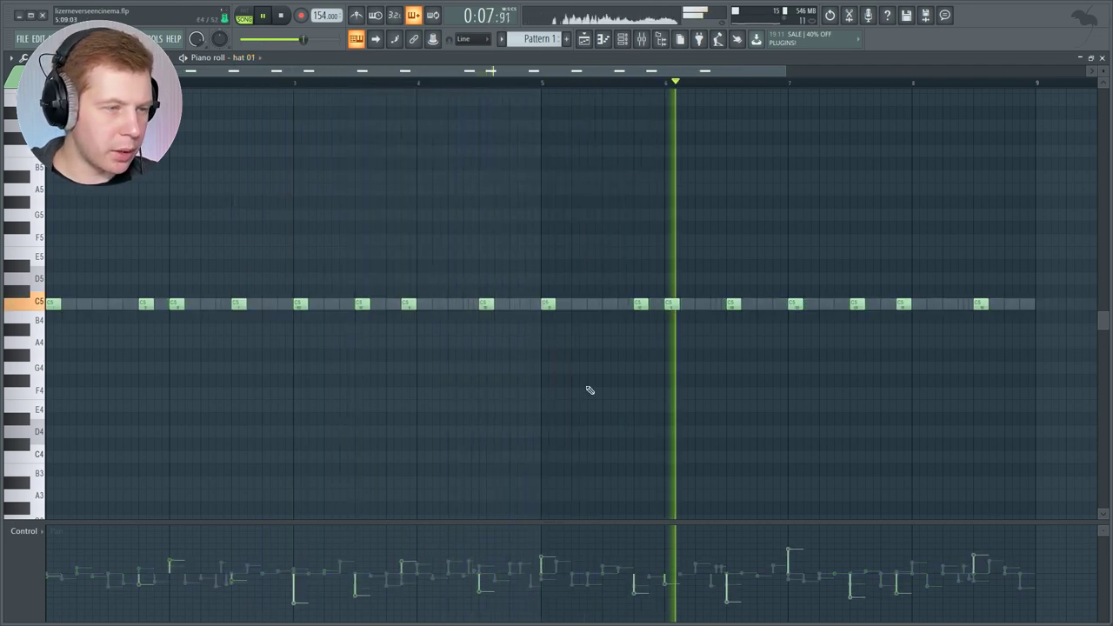
# - Check the op hat notes, then randomize the panning of the hat 3 notes with a pan level of about 48%
pyautogui.click(242, 57)
pyautogui.click(306, 222)
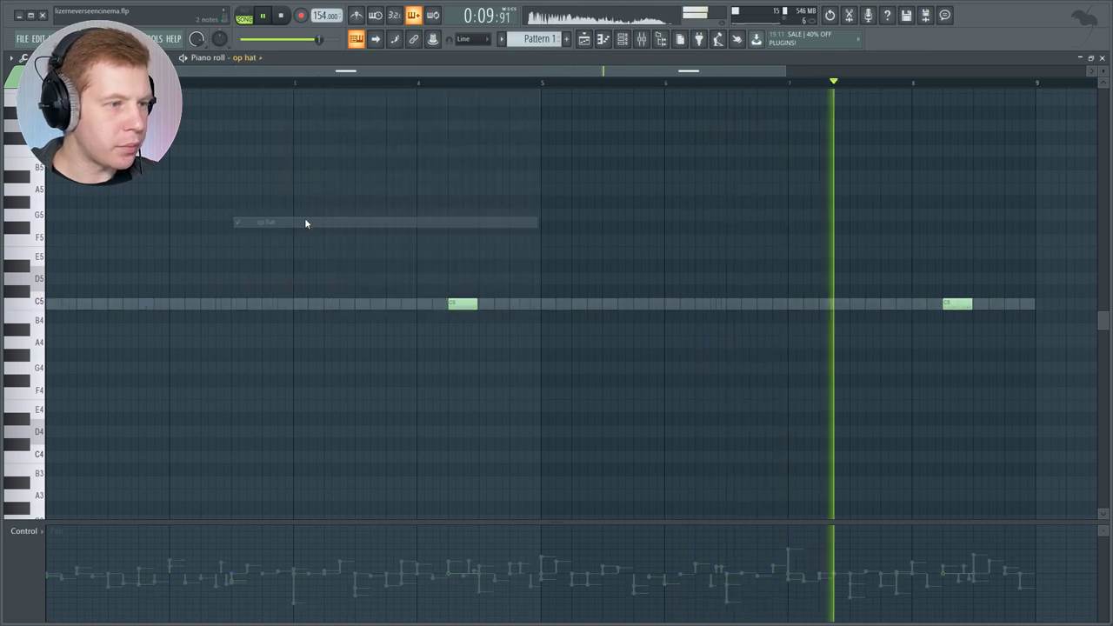
pyautogui.click(246, 57)
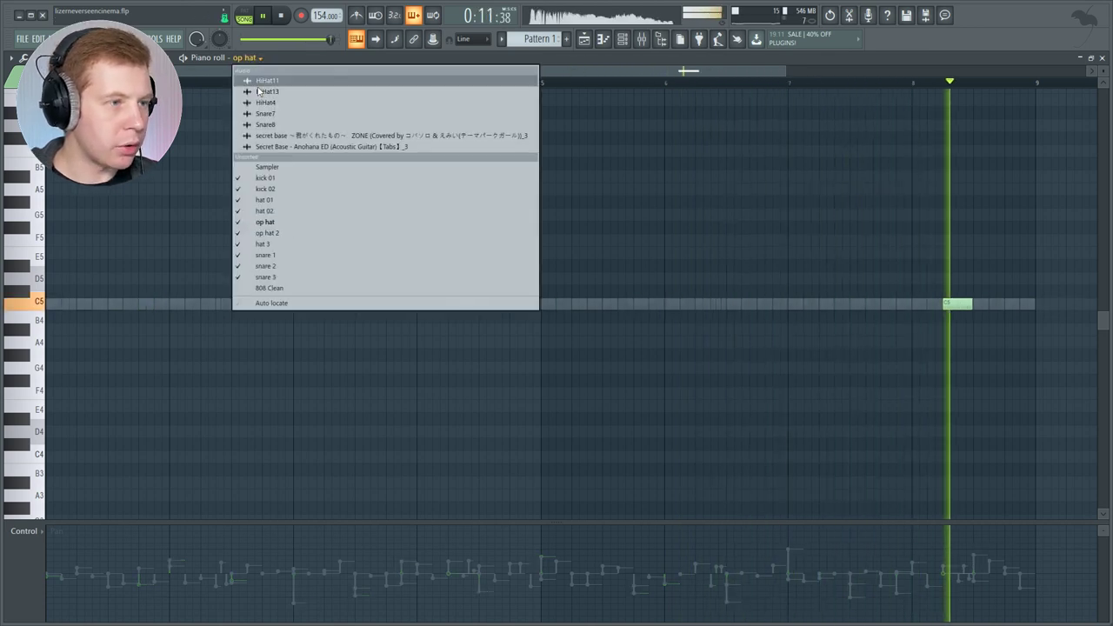
pyautogui.click(285, 243)
pyautogui.hotkey('alt', 'r')
pyautogui.moveTo(511, 365); pyautogui.dragTo(511, 309)
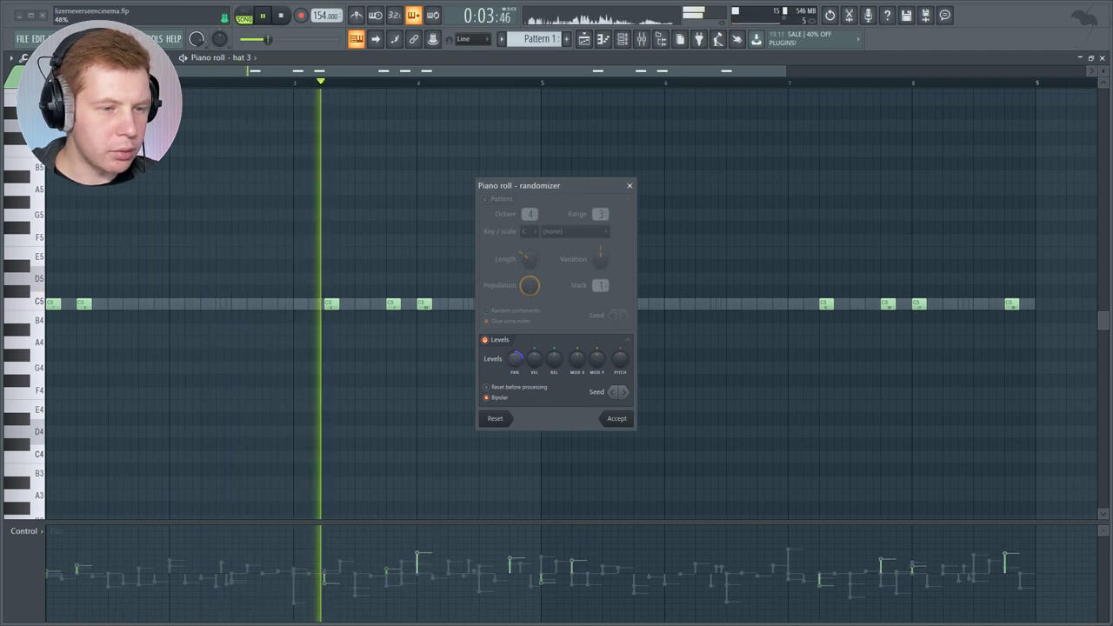
pyautogui.click(616, 418)
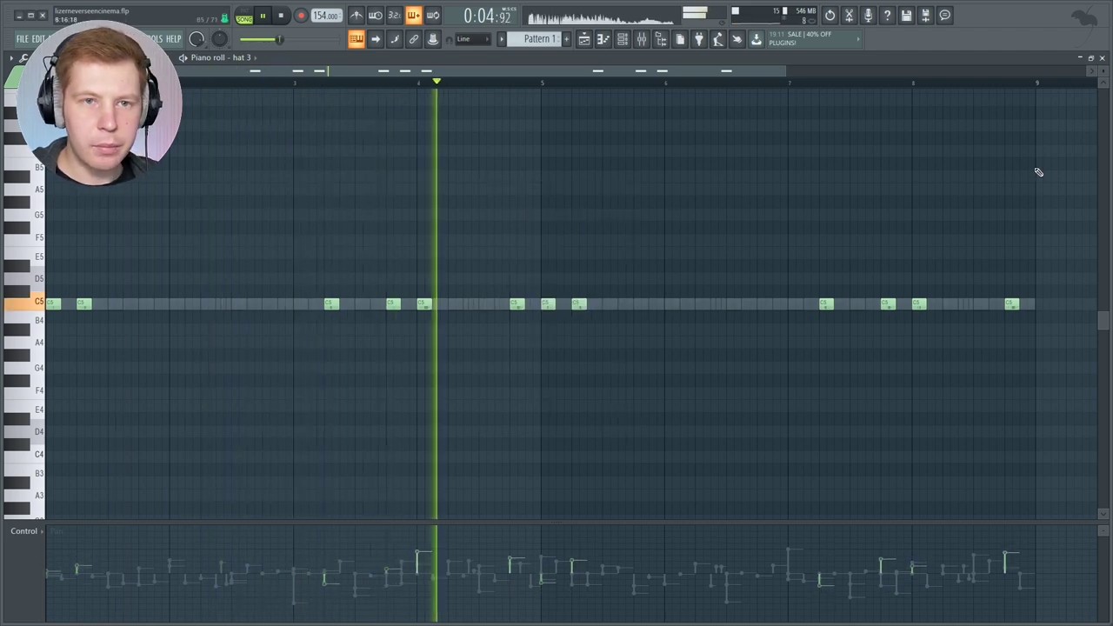
# - Return to the mixer and rebalance HiHat11 and the h and s groups, lowering HiHat11 slightly and raising s
pyautogui.click(1102, 59)
pyautogui.click(346, 235)
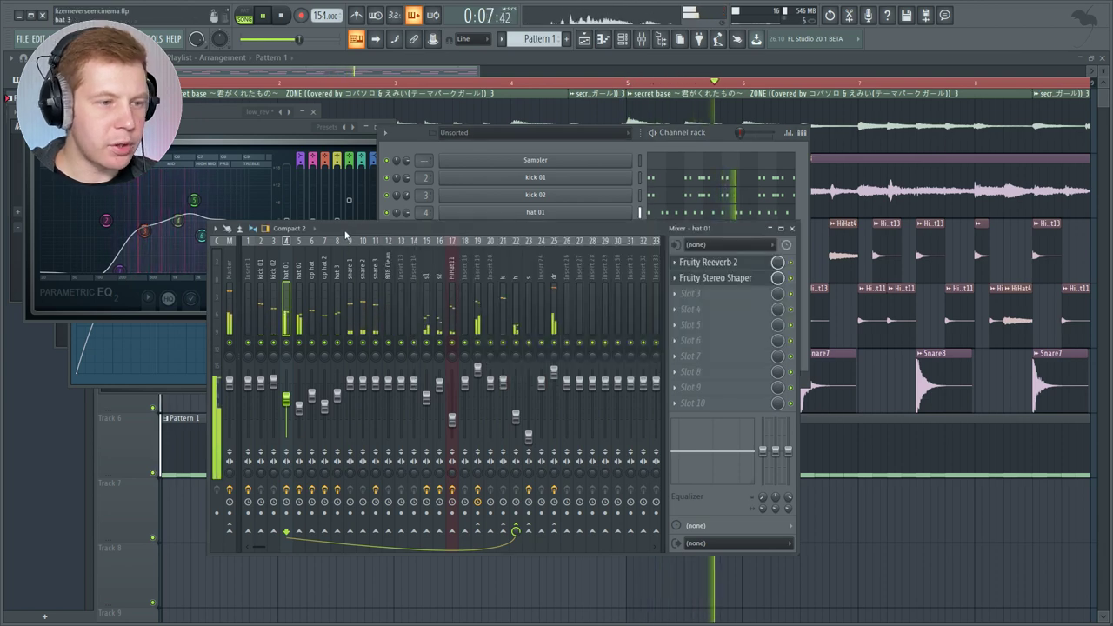
pyautogui.click(452, 398)
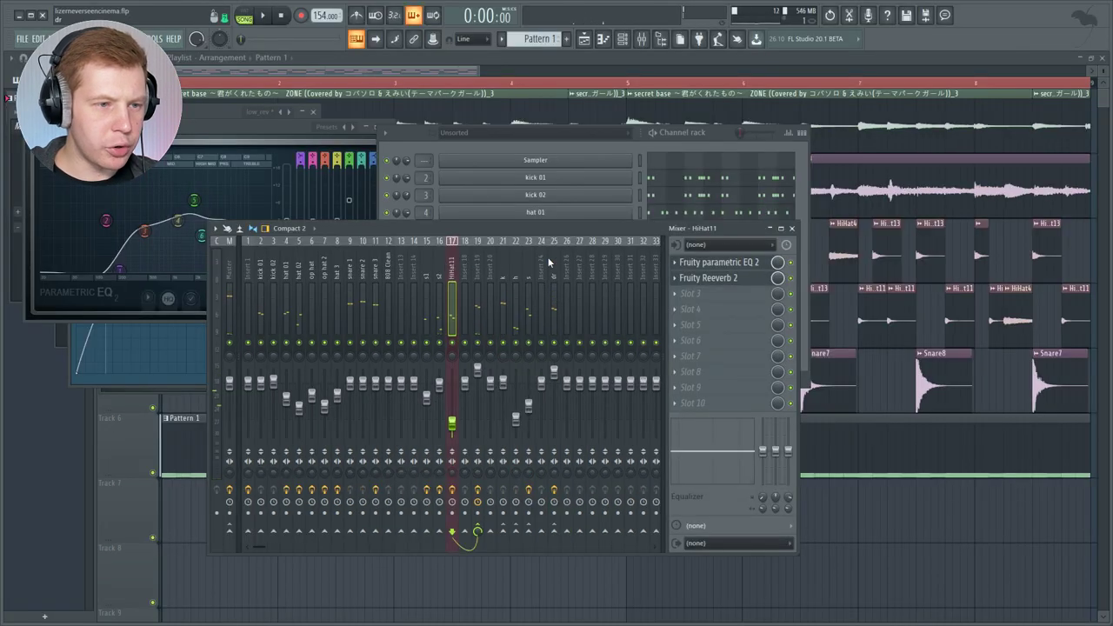
pyautogui.click(521, 264)
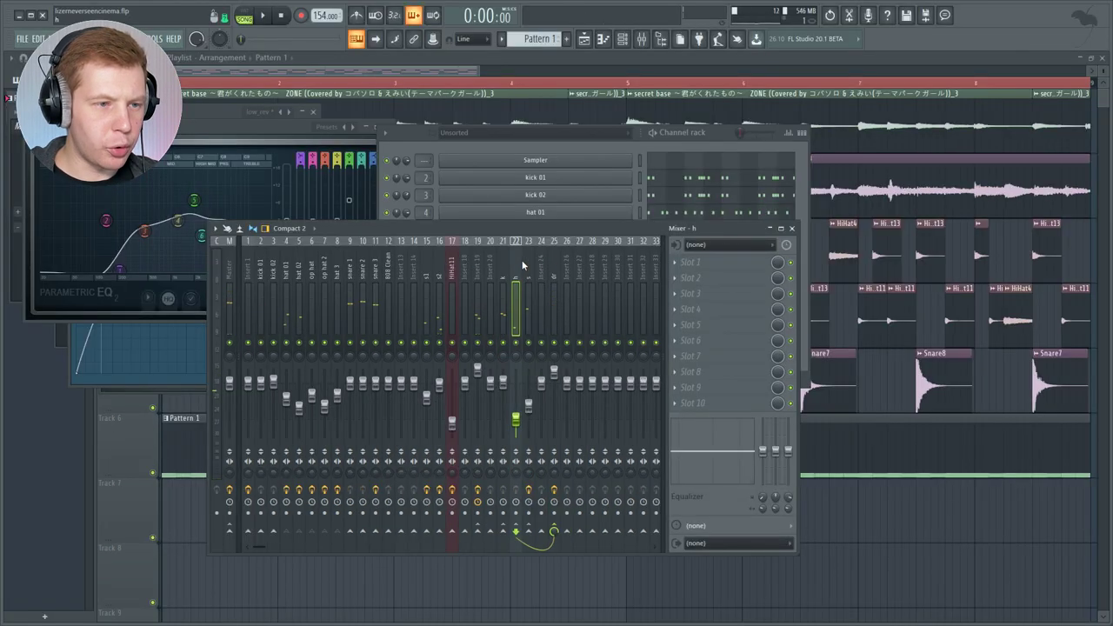
pyautogui.press('space')
pyautogui.click(708, 261)
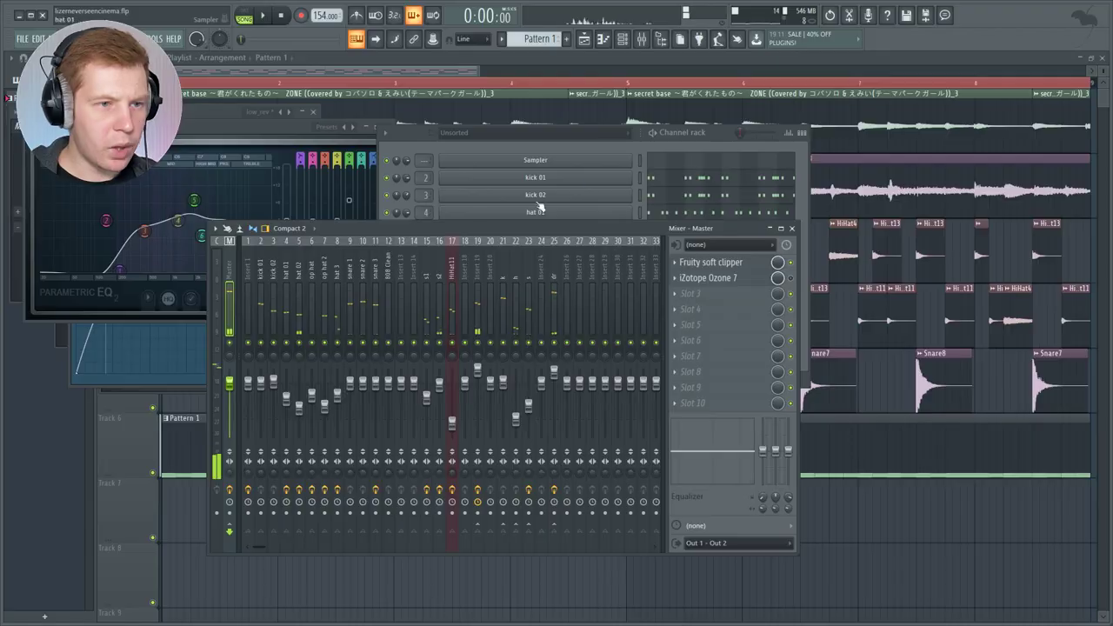
# - Create an empty Pattern 2, place it in the playlist, and open the 808 Clean piano roll
pyautogui.click(719, 135)
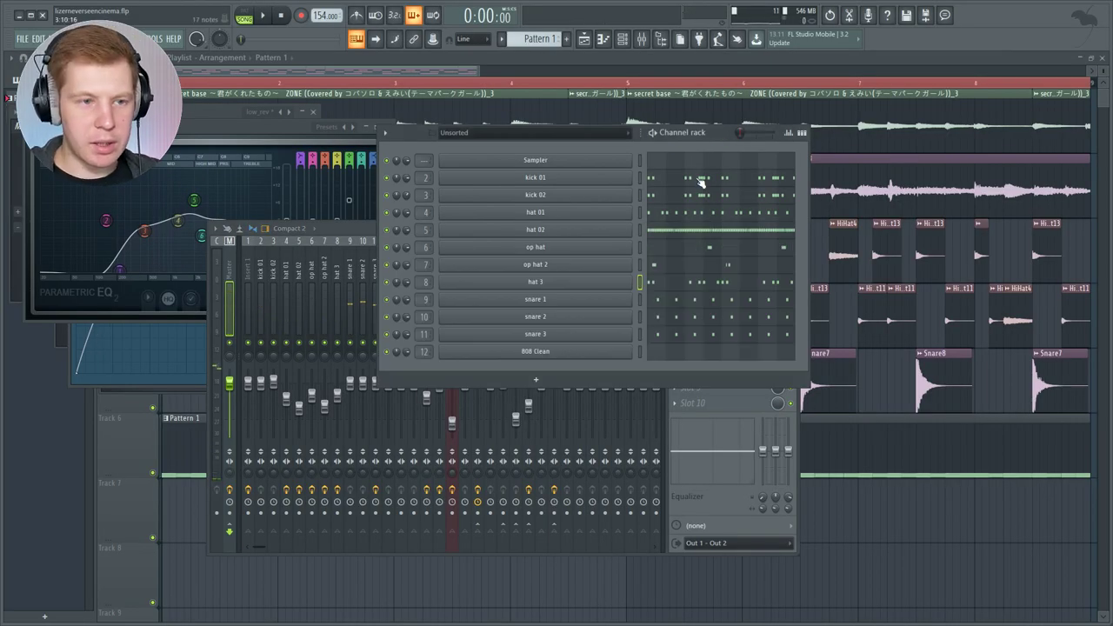
pyautogui.press('F4')
pyautogui.press('F12')
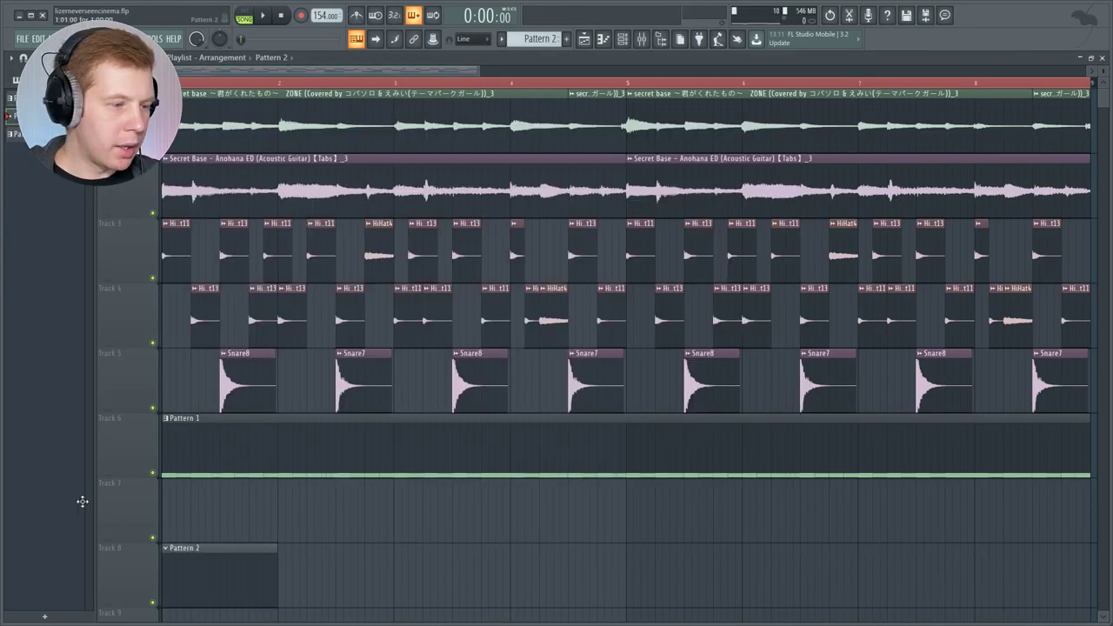
pyautogui.click(622, 39)
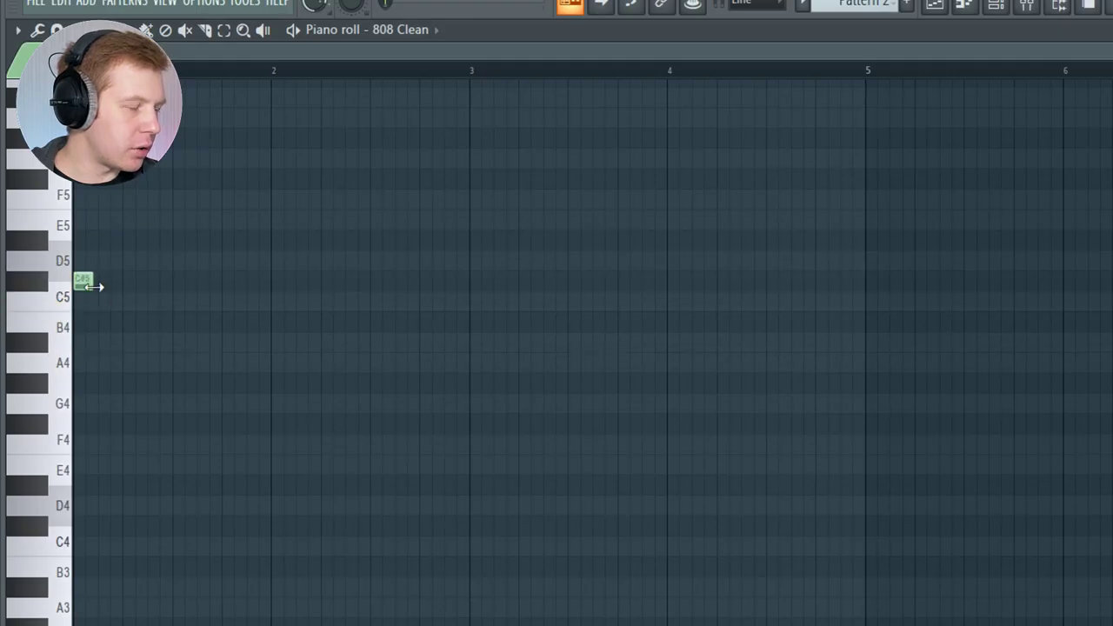
# - Draw four nearly bar-long 808 notes, B4, C#5, D#5 and C#5, one in each of bars 1 to 4
pyautogui.moveTo(94, 287); pyautogui.dragTo(305, 287)
pyautogui.moveTo(159, 281); pyautogui.dragTo(159, 321)
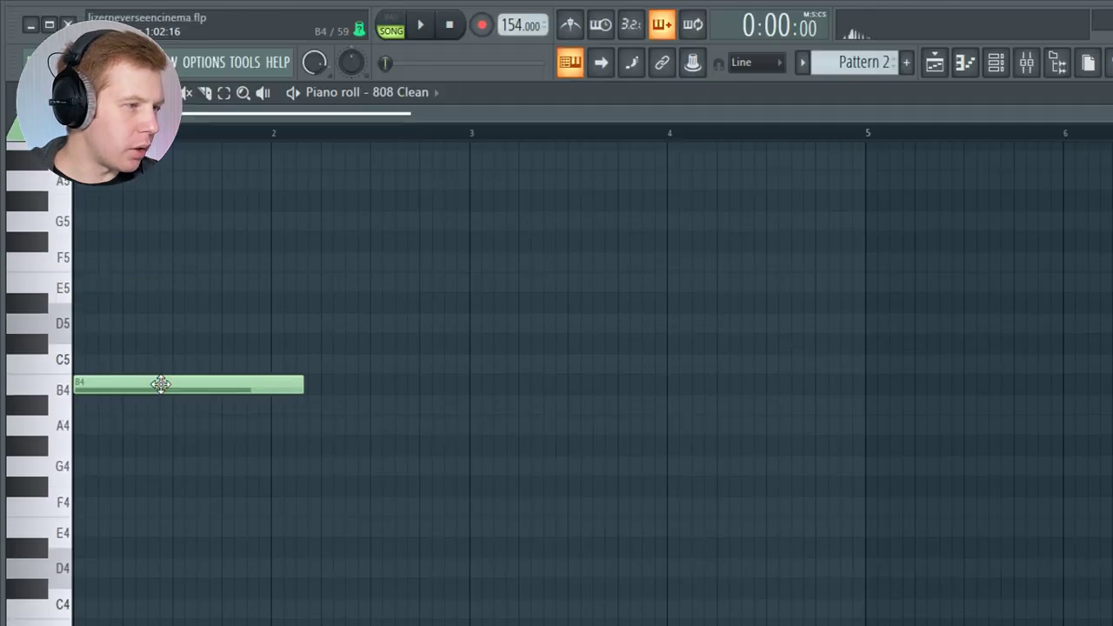
pyautogui.moveTo(273, 390); pyautogui.dragTo(264, 391)
pyautogui.keyDown('shift'); pyautogui.moveTo(200, 388); pyautogui.dragTo(368, 343); pyautogui.keyUp('shift')
pyautogui.keyDown('shift'); pyautogui.moveTo(499, 304); pyautogui.dragTo(696, 363); pyautogui.keyUp('shift')
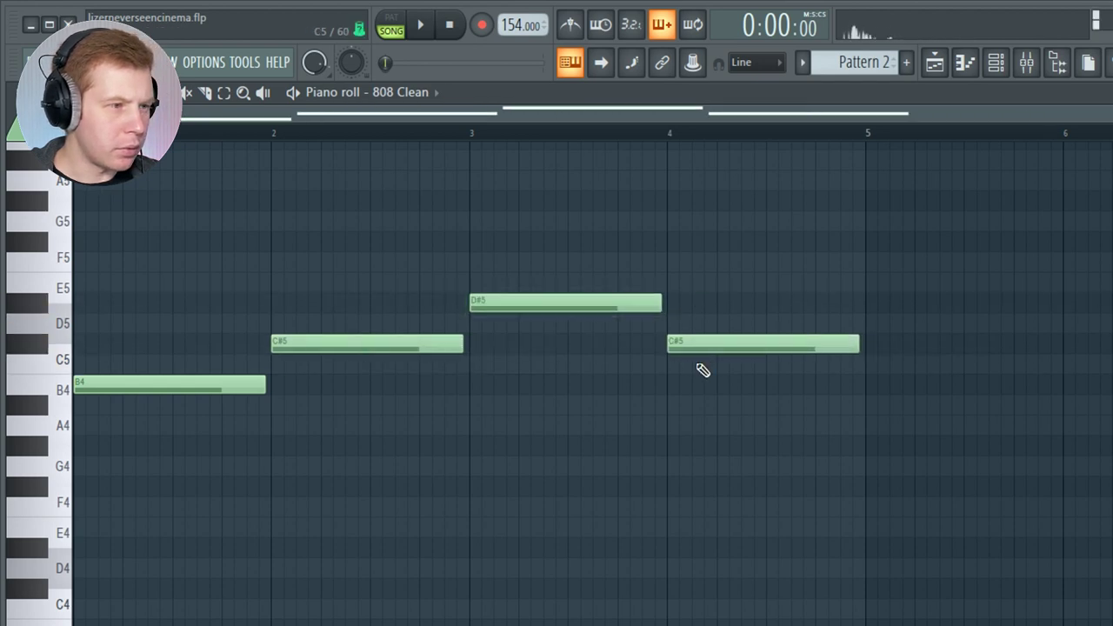
# - Transpose all four 808 notes down five semitones so the line starts on F#4, and play it back
pyautogui.hotkey('ctrl', 'a')
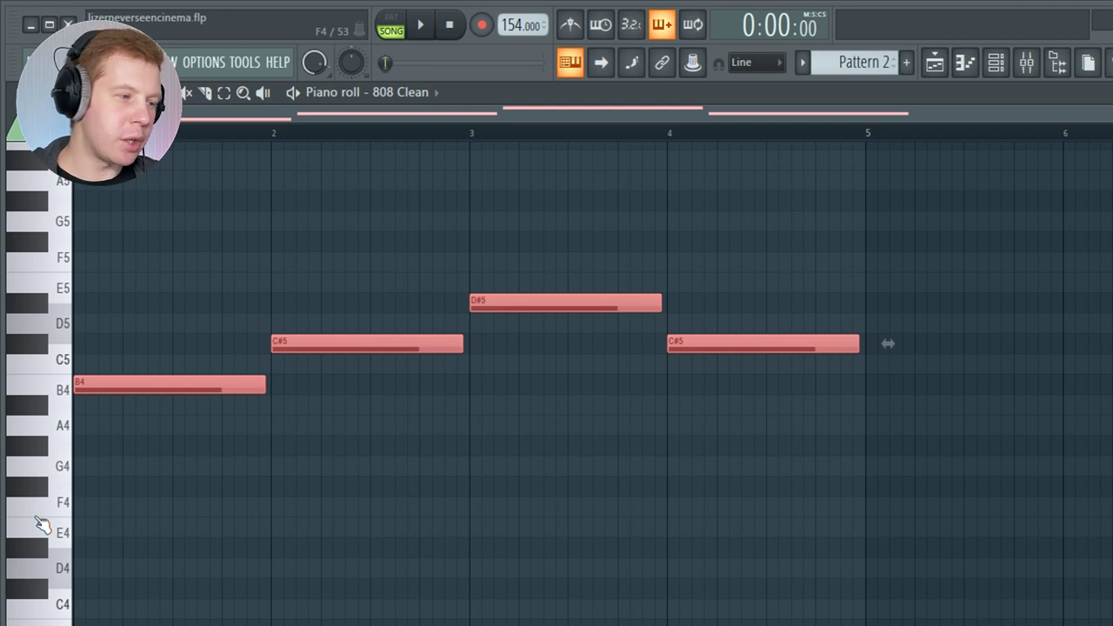
pyautogui.hotkey('shift', 'Down')
pyautogui.hotkey('shift', 'Down')
pyautogui.hotkey('shift', 'Down')
pyautogui.hotkey('shift', 'Down')
pyautogui.hotkey('shift', 'Down')
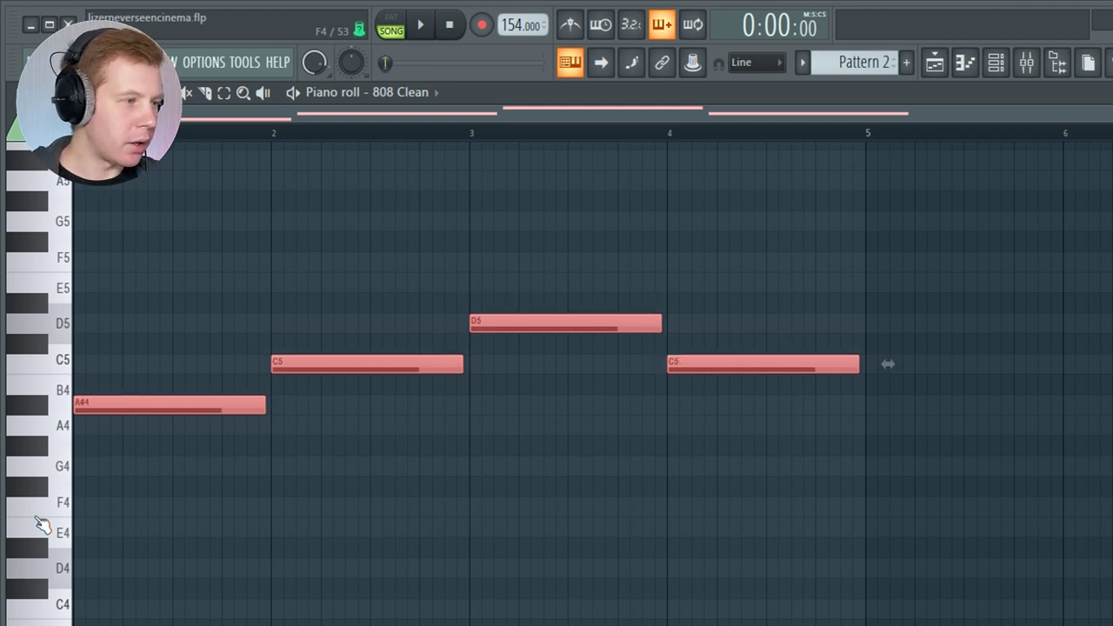
pyautogui.press('space')
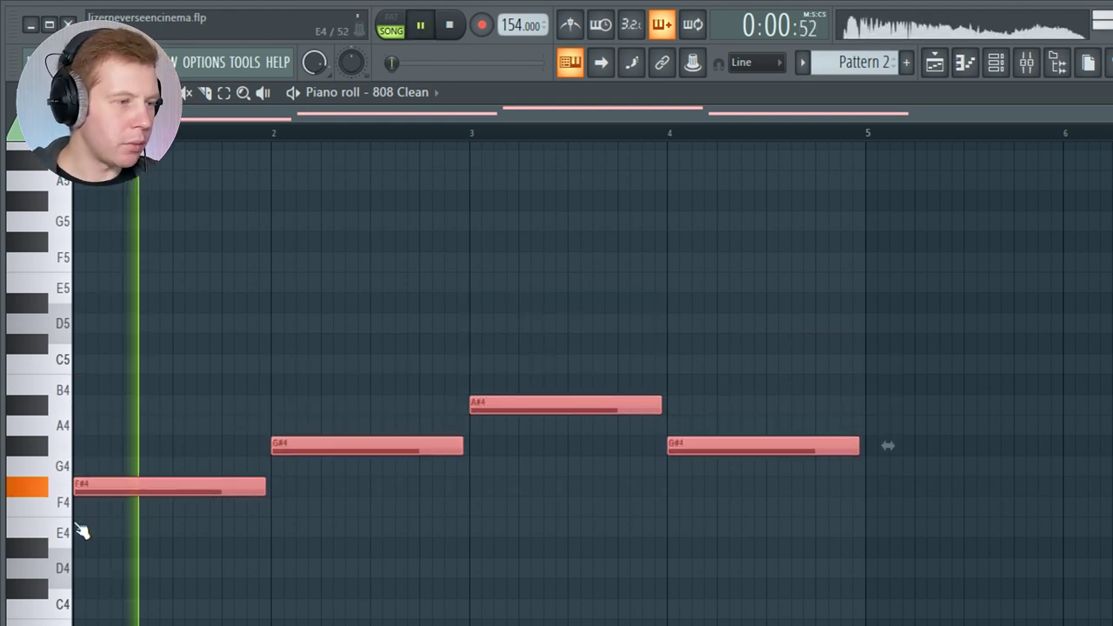
# - Duplicate the 808 line into bars 5 to 8, then reduce bars 1 and 2 to two short F#4 hits
pyautogui.hotkey('ctrl', 'd')
pyautogui.moveTo(1053, 277)
pyautogui.mouseDown()
pyautogui.moveTo(252, 563)
pyautogui.moveTo(139, 552)
pyautogui.mouseUp()
pyautogui.moveTo(122, 489)
pyautogui.mouseDown()
pyautogui.moveTo(969, 504)
pyautogui.moveTo(908, 503)
pyautogui.mouseUp()
pyautogui.rightClick(915, 564)
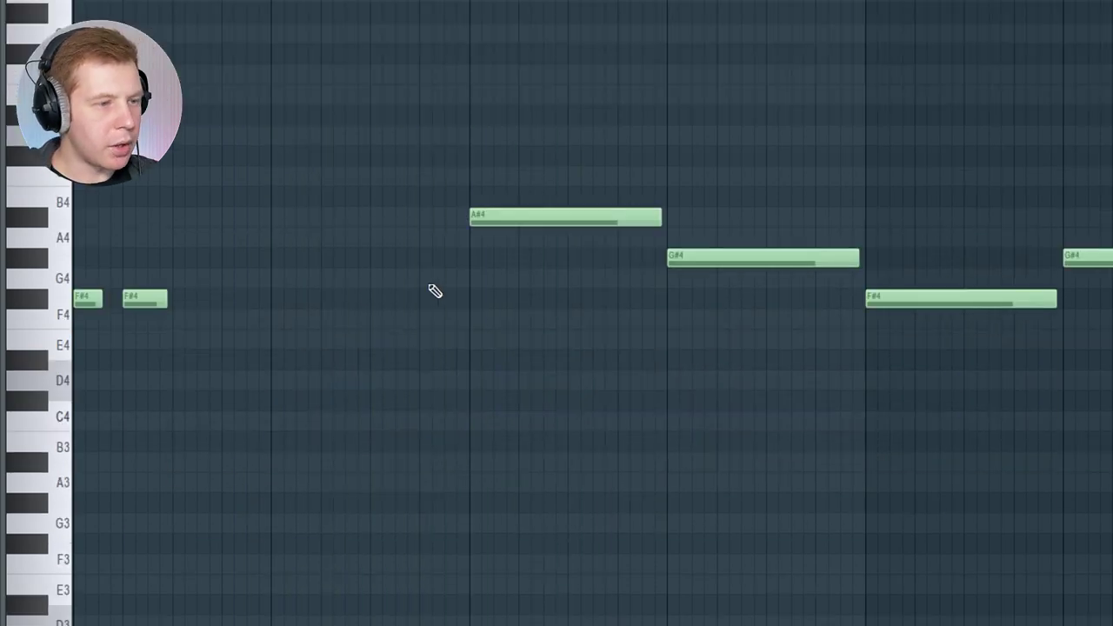
# - Replace bar 3's long A#4 with three short hits and shorten the G#4 at the start of bar 4
pyautogui.press('space')
pyautogui.moveTo(656, 219); pyautogui.dragTo(566, 224)
pyautogui.click(538, 221)
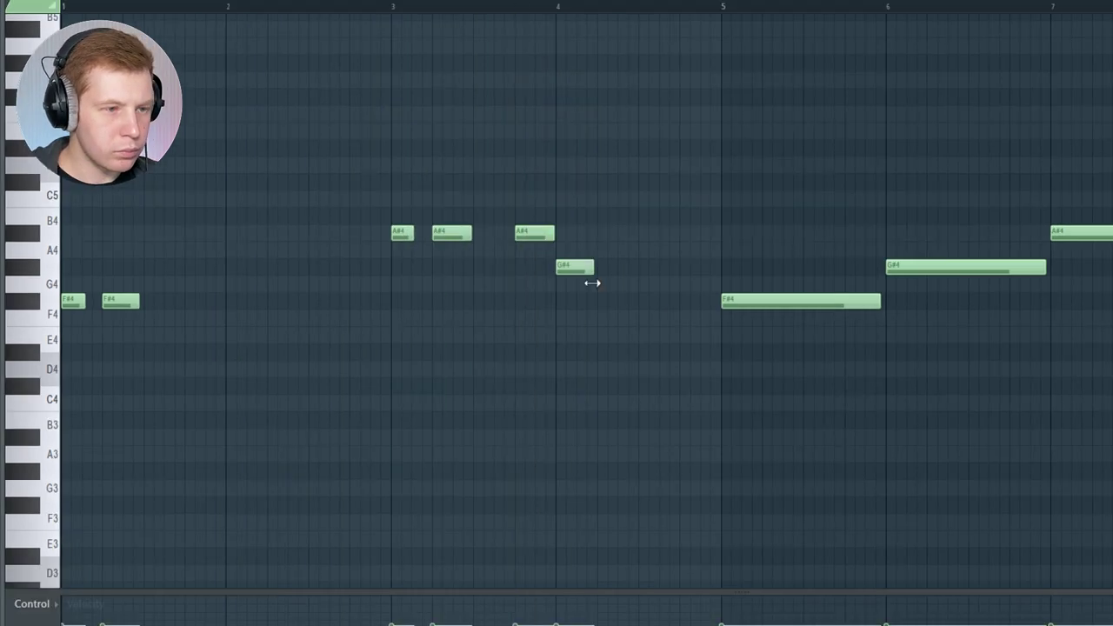
pyautogui.press('space')
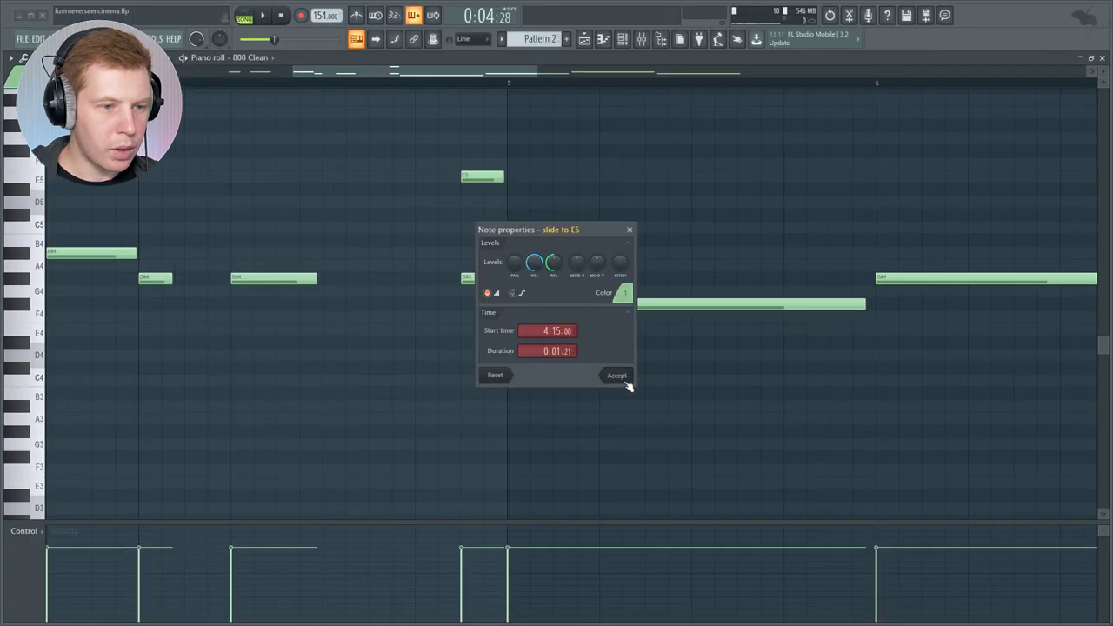
# - Add slide notes over the last G#4 of bar 4, a very short one to G#5 and a longer one back to G#4
pyautogui.click(622, 381)
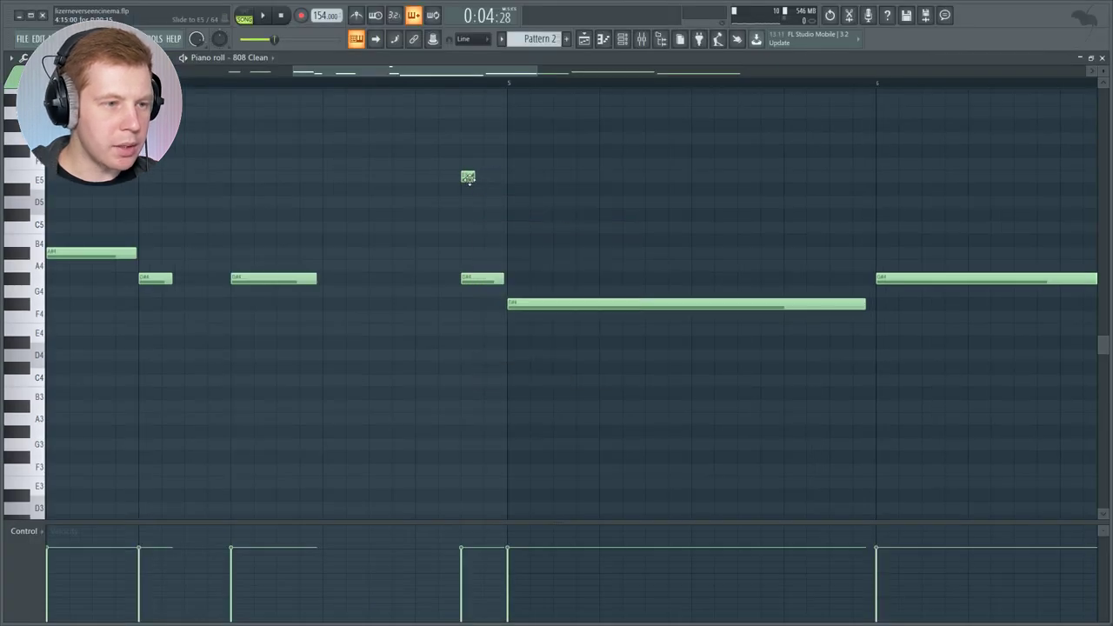
pyautogui.moveTo(468, 112); pyautogui.dragTo(463, 204)
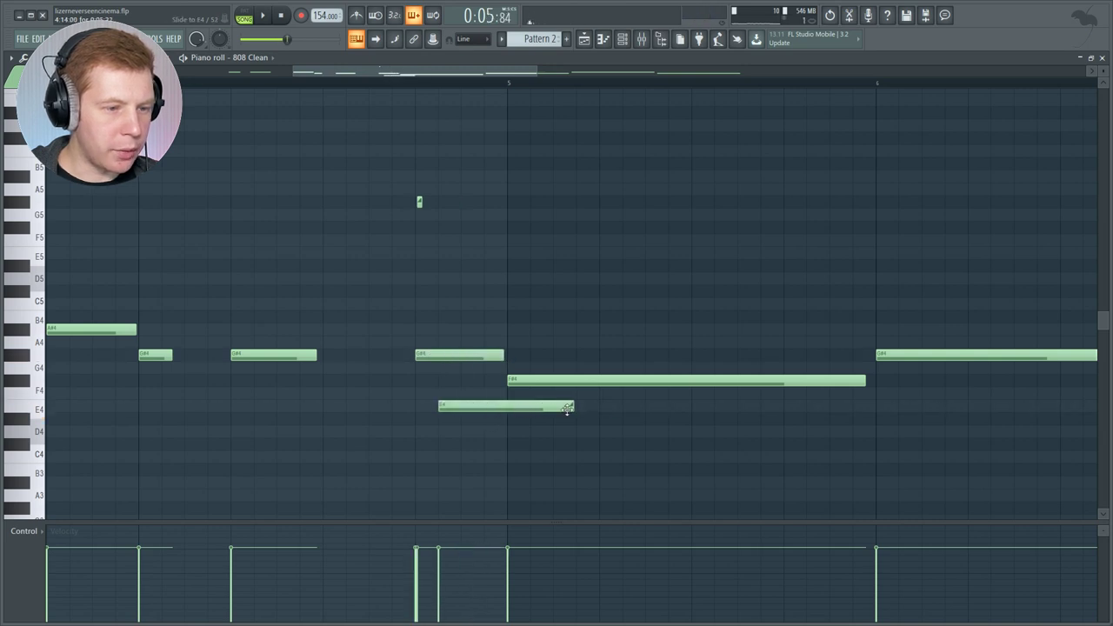
pyautogui.scroll(-2, 486, 391)
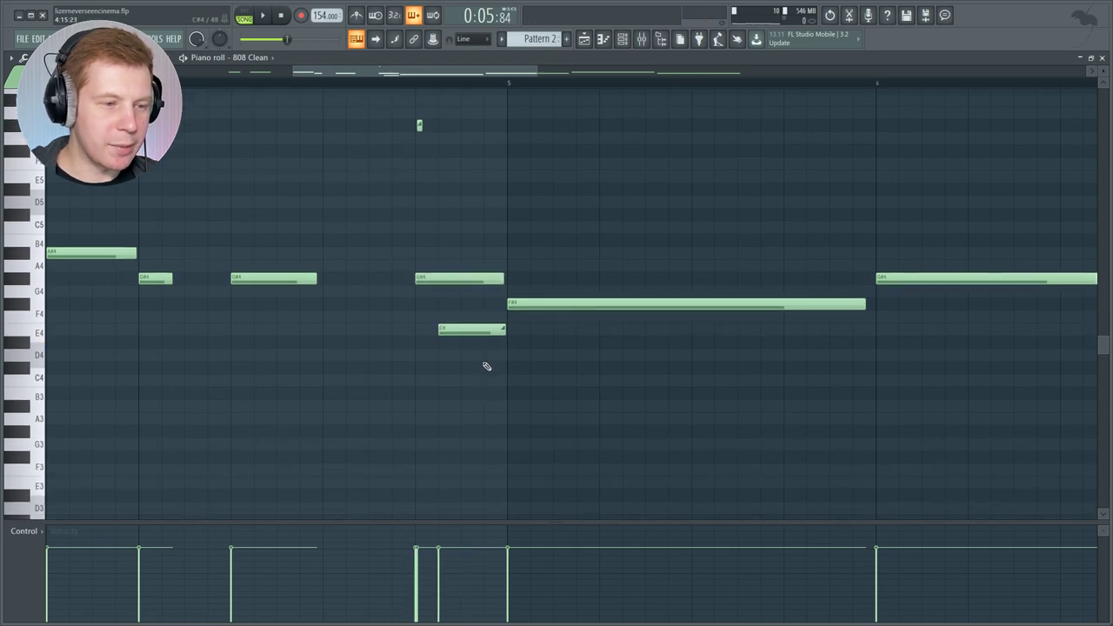
pyautogui.moveTo(467, 304); pyautogui.dragTo(473, 273)
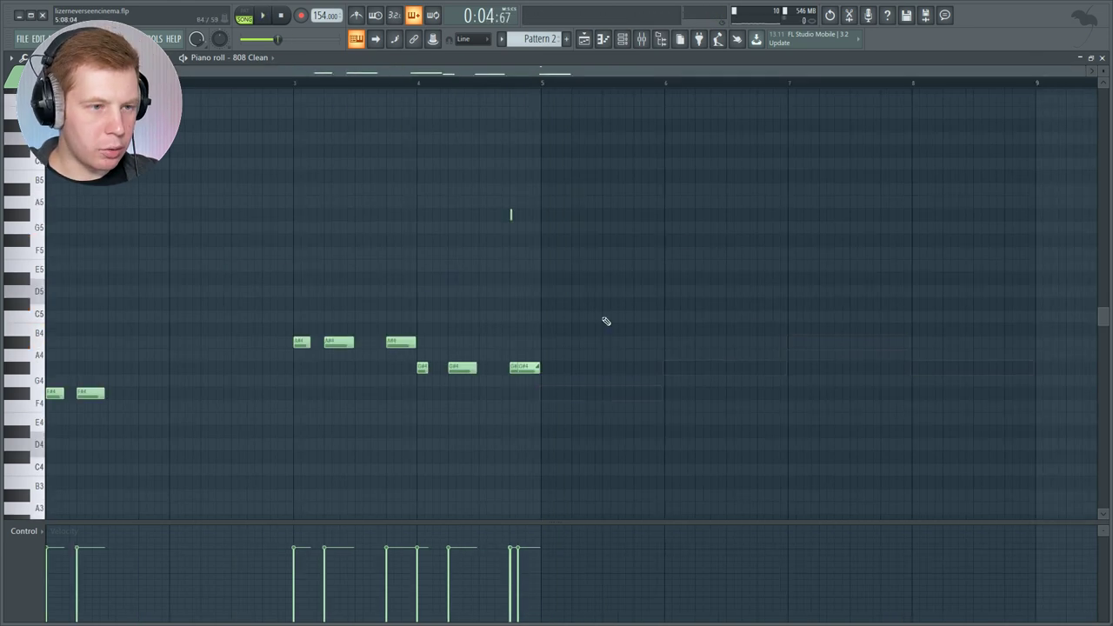
# - Copy the reworked 808 phrase from bars 1 to 4 into bars 5 to 8 and play it back
pyautogui.moveTo(768, 171); pyautogui.dragTo(26, 448)
pyautogui.moveTo(104, 398); pyautogui.dragTo(599, 399)
pyautogui.hotkey('ctrl', 'd')
pyautogui.press('space')
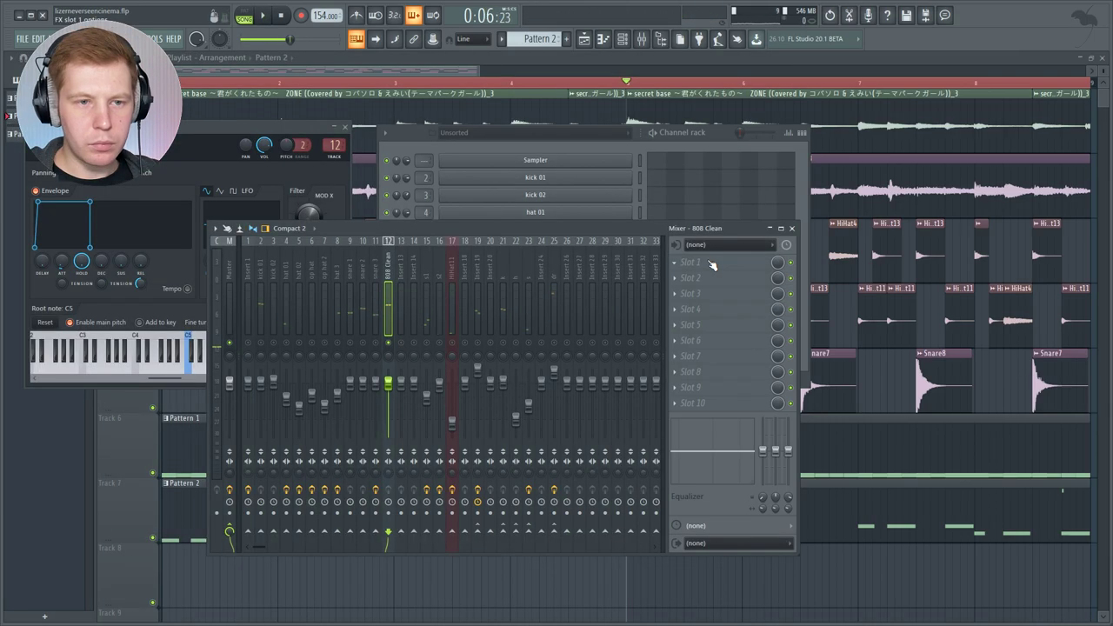
# - Add Fruity Limiter to the 808 Clean mixer track in compressor mode, lowering the threshold and adjusting the ratio
pyautogui.click(711, 262)
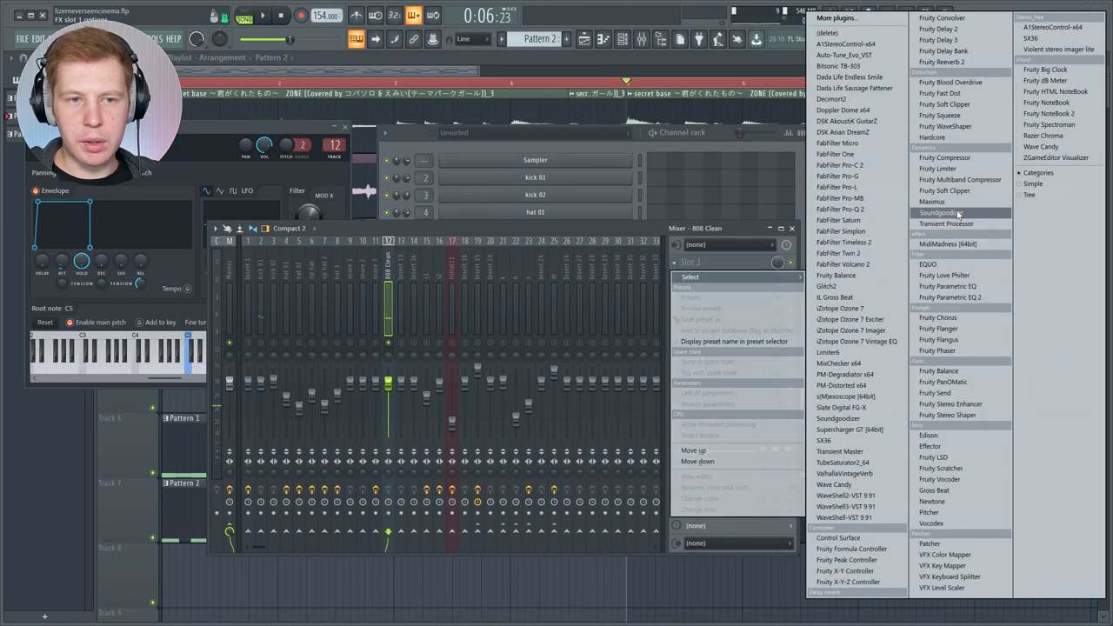
pyautogui.click(948, 168)
pyautogui.click(142, 314)
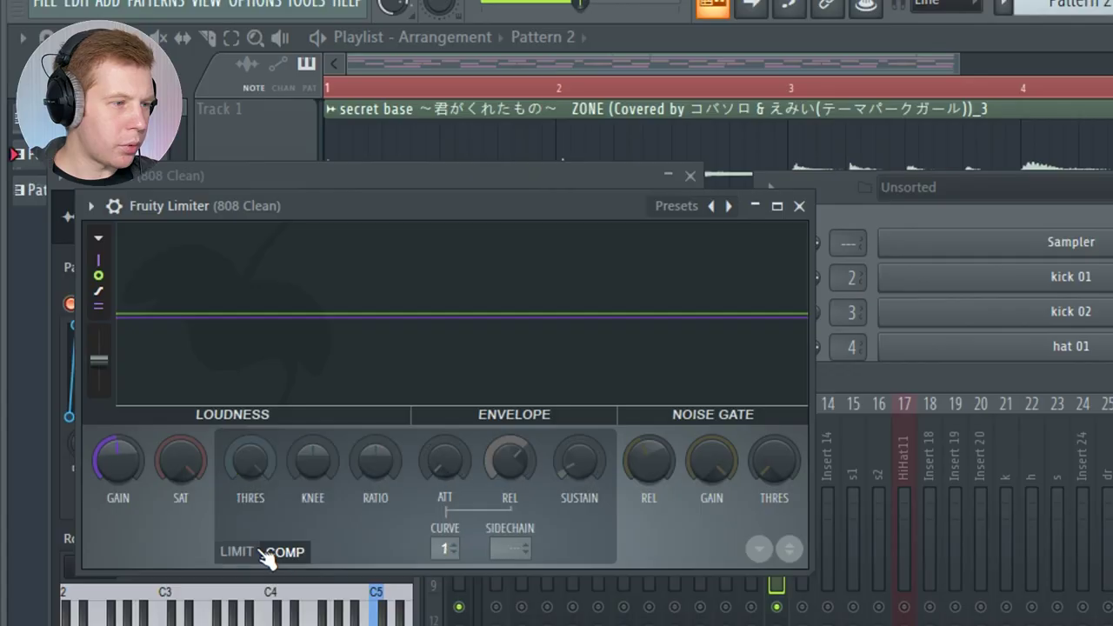
pyautogui.moveTo(247, 472); pyautogui.dragTo(247, 531)
pyautogui.moveTo(389, 484); pyautogui.dragTo(388, 461)
# - Fine-tune the 808 limiter's threshold by ear, close it, and unsolo the 808 Clean track to play the full beat
pyautogui.press('space')
pyautogui.moveTo(251, 471); pyautogui.dragTo(250, 458)
pyautogui.click(799, 206)
pyautogui.press('space')
pyautogui.rightClick(777, 607)
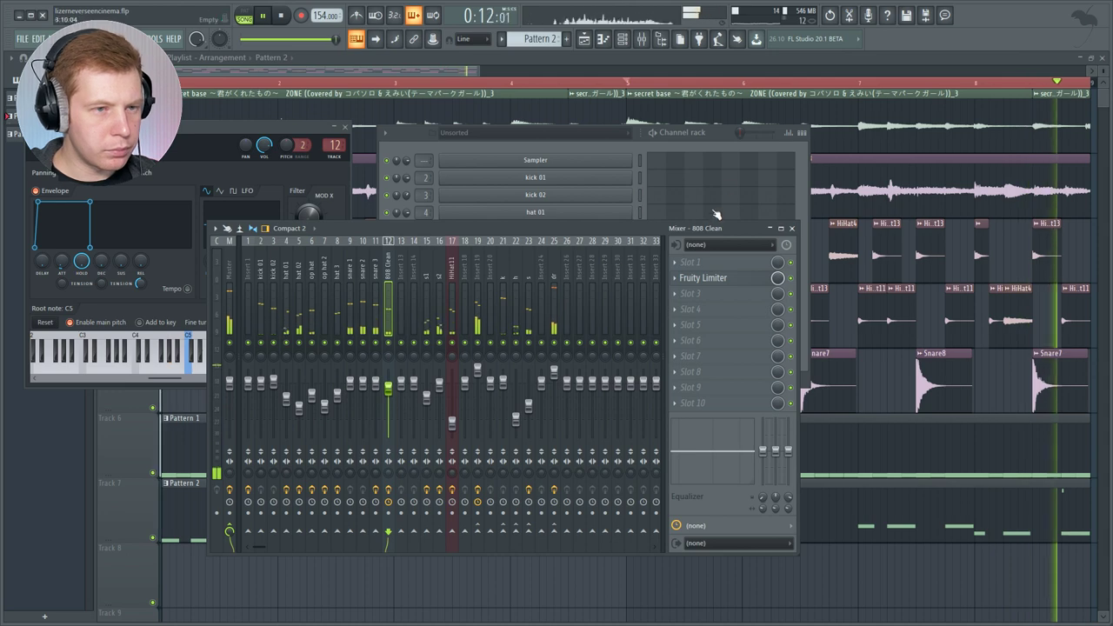
# - Stop playback and set the 808 Clean channel to cut itself
pyautogui.click(720, 136)
pyautogui.click(681, 352)
pyautogui.press('space')
pyautogui.click(1101, 60)
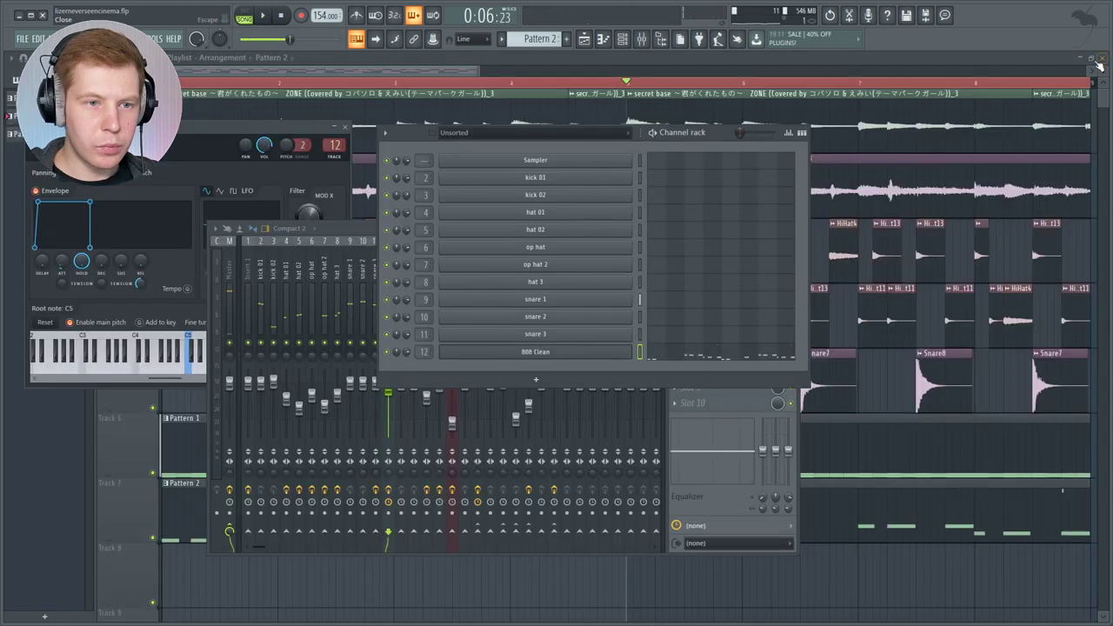
pyautogui.rightClick(631, 347)
pyautogui.click(648, 425)
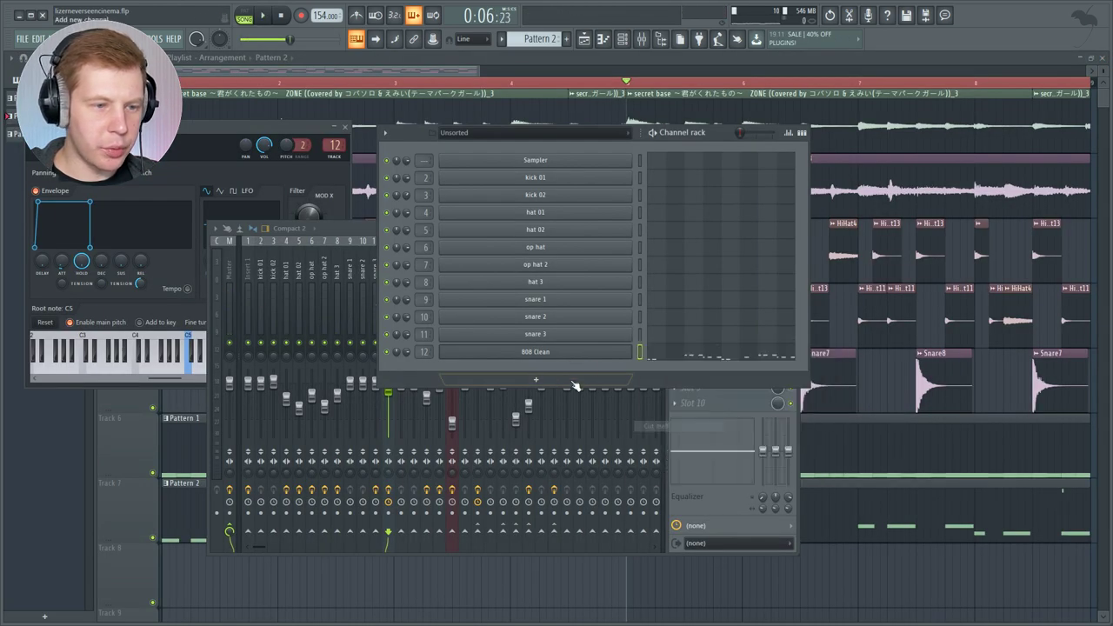
# - Turn off the volume envelope in the 808 Clean channel settings and play the beat
pyautogui.click(563, 354)
pyautogui.click(563, 354)
pyautogui.press('space')
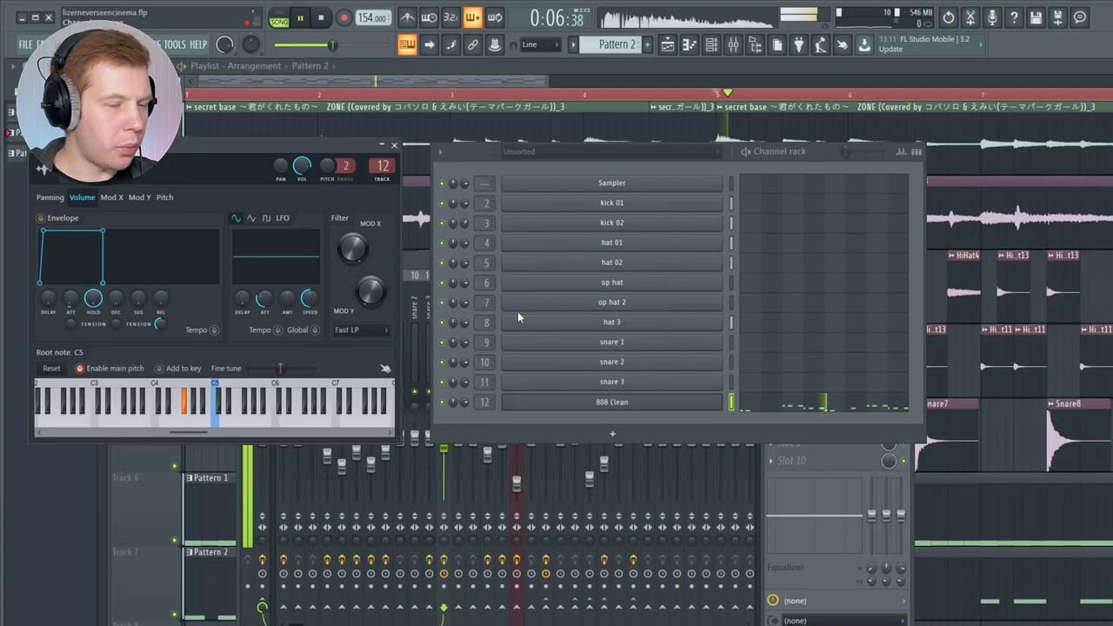
# - Add short G#4 slide notes at the starts of bars 2 and 6 in the 808 line, checking them in playback
pyautogui.click(802, 400)
pyautogui.press('space')
pyautogui.press('space')
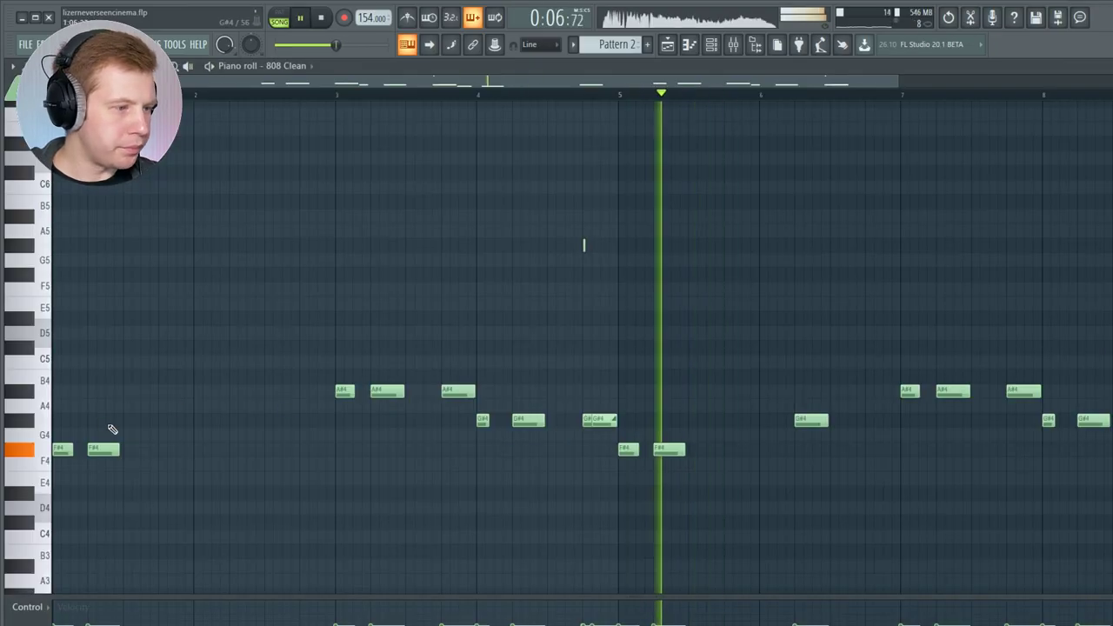
pyautogui.press('space')
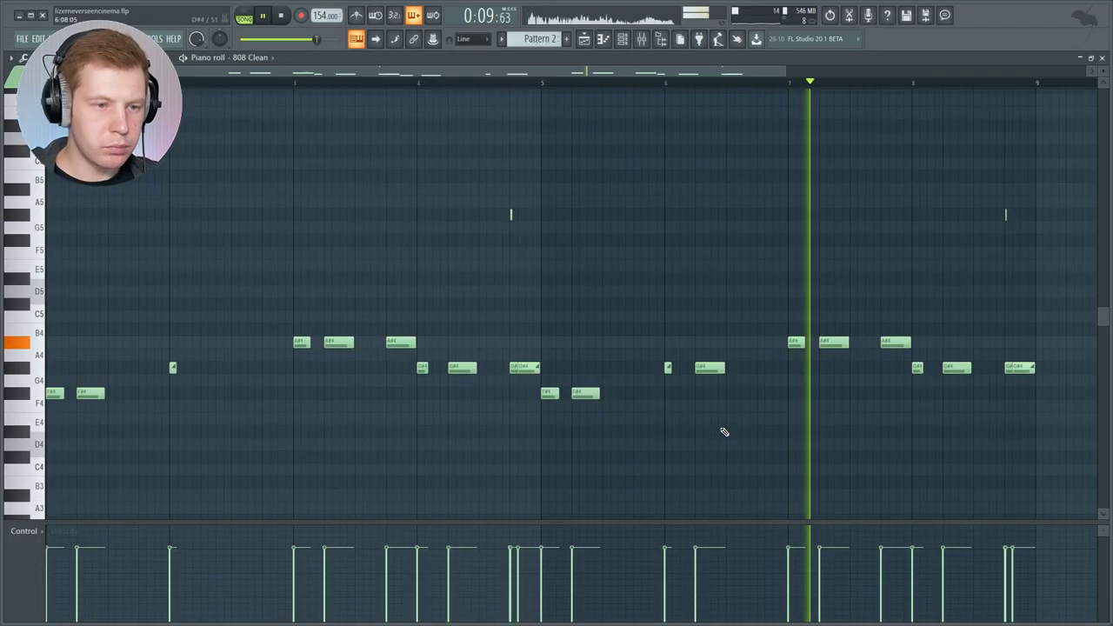
pyautogui.click(1103, 58)
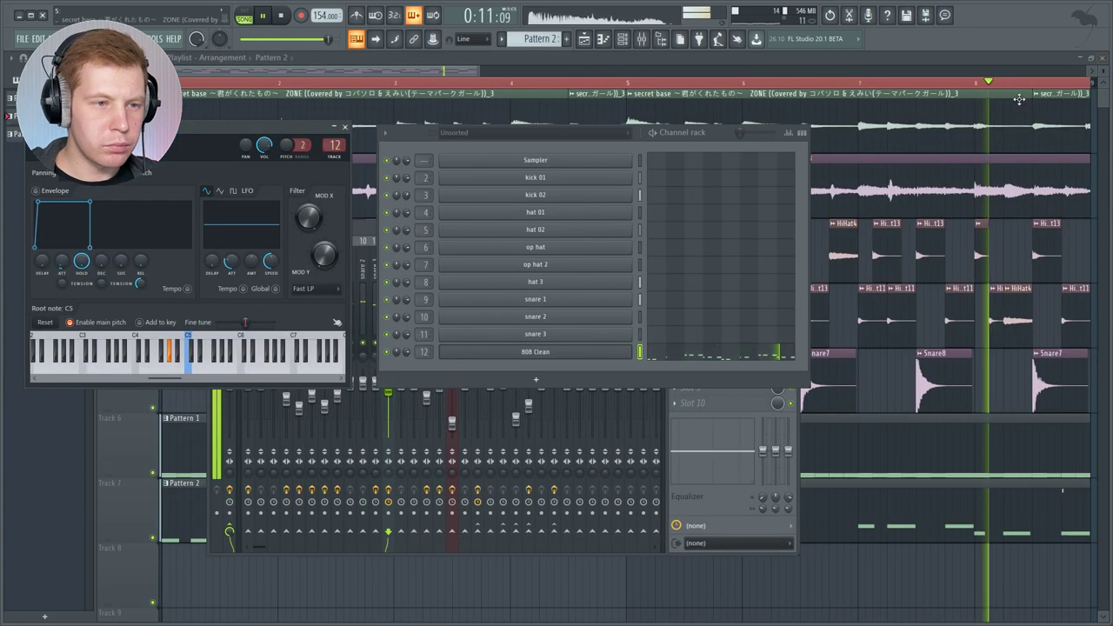
# - Lower the Maximizer threshold of iZotope Ozone 7 on the master to -6.0 dB while the beat plays
pyautogui.click(641, 40)
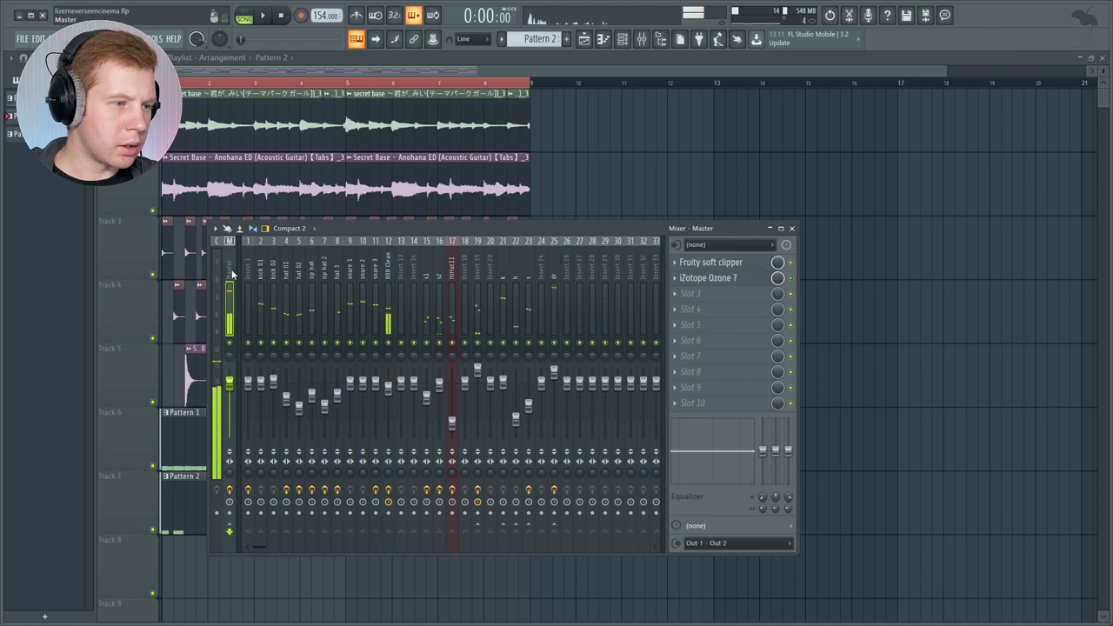
pyautogui.click(711, 279)
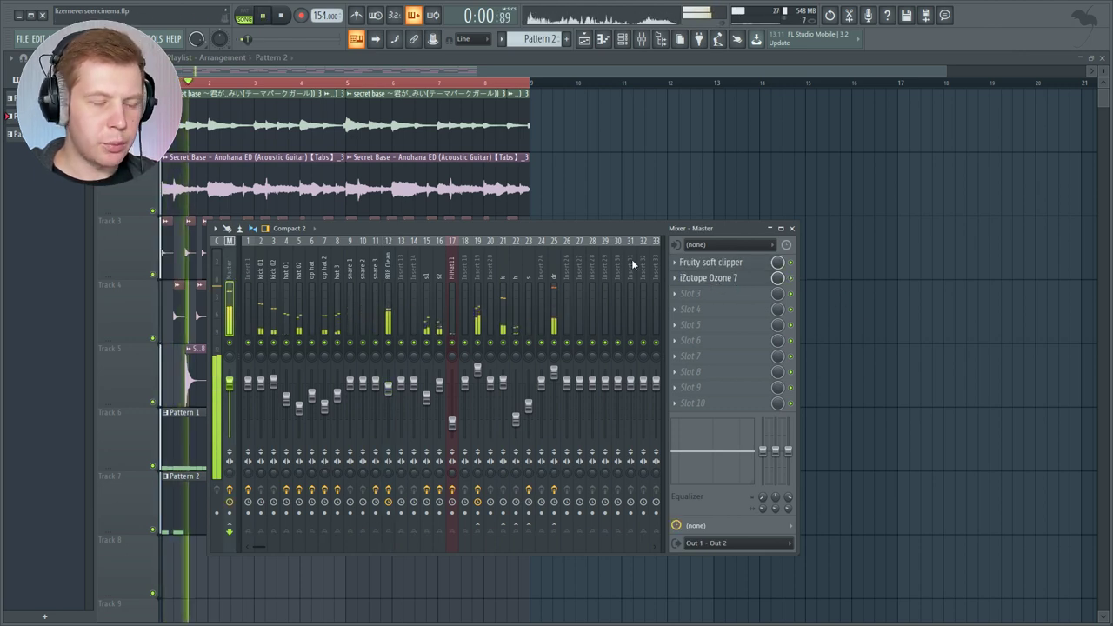
pyautogui.click(465, 235)
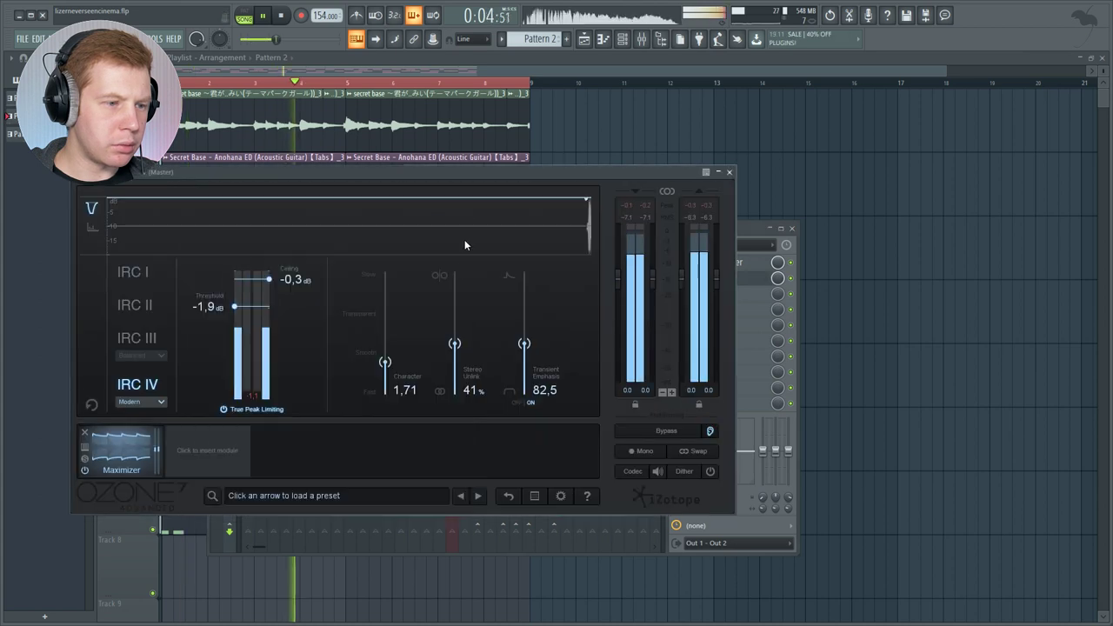
pyautogui.moveTo(235, 309); pyautogui.dragTo(239, 350)
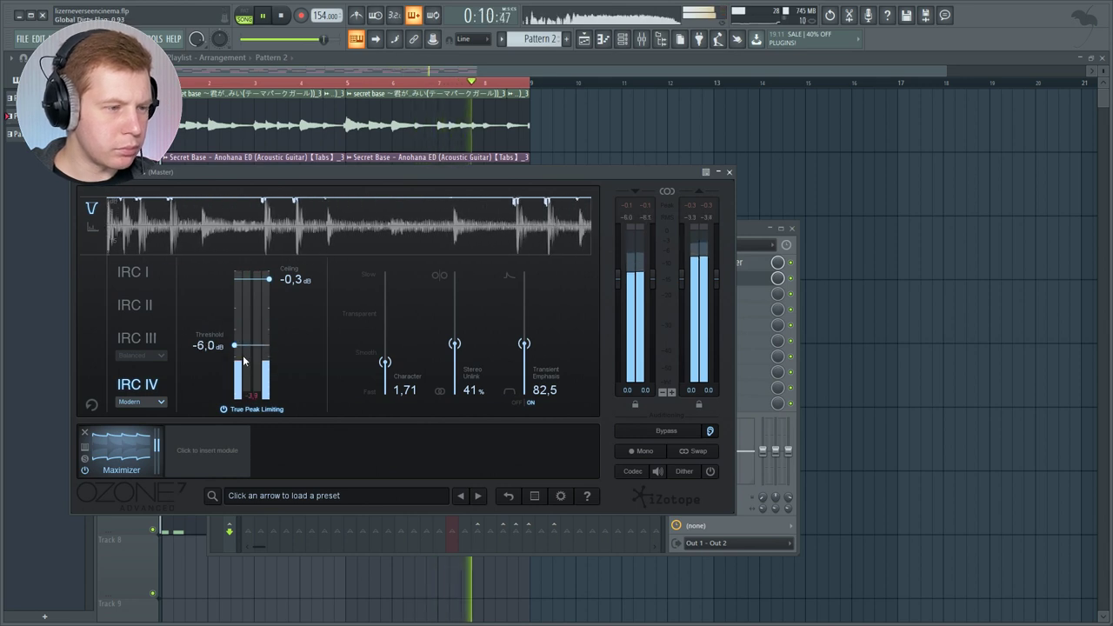
pyautogui.click(729, 171)
pyautogui.press('space')
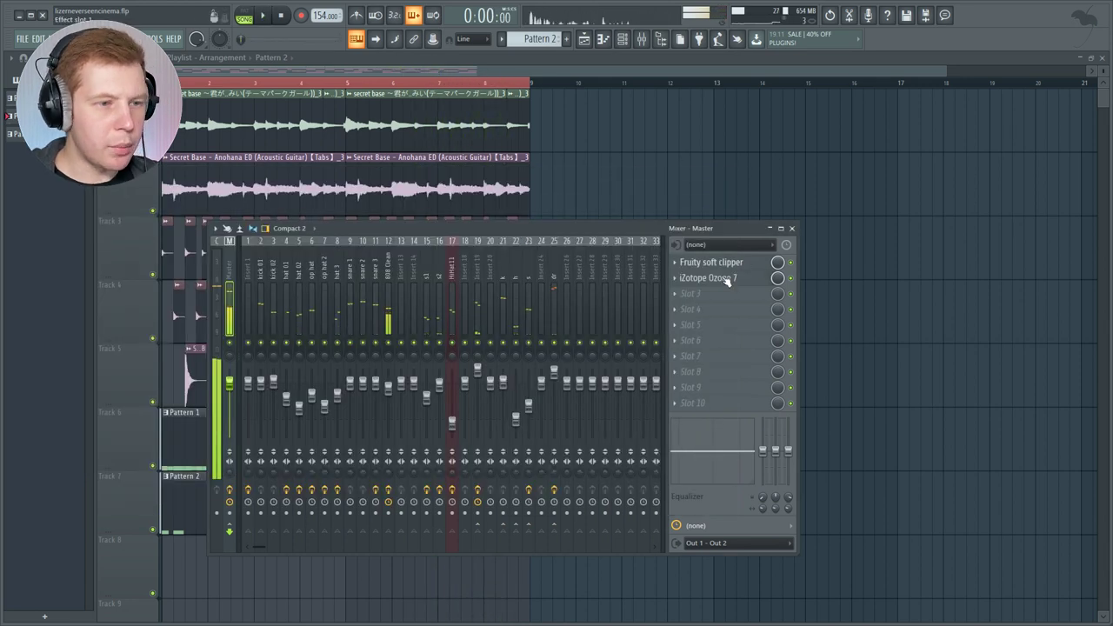
# - Play the beat and slightly lower the mixer levels of the dr group and Insert 19
pyautogui.press('space')
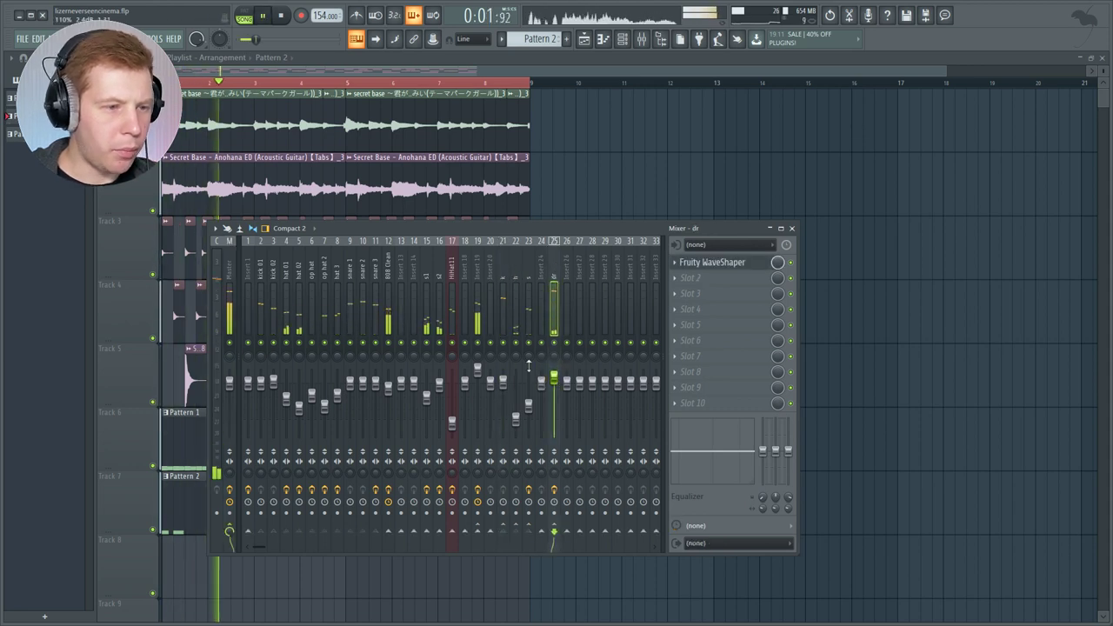
pyautogui.click(478, 377)
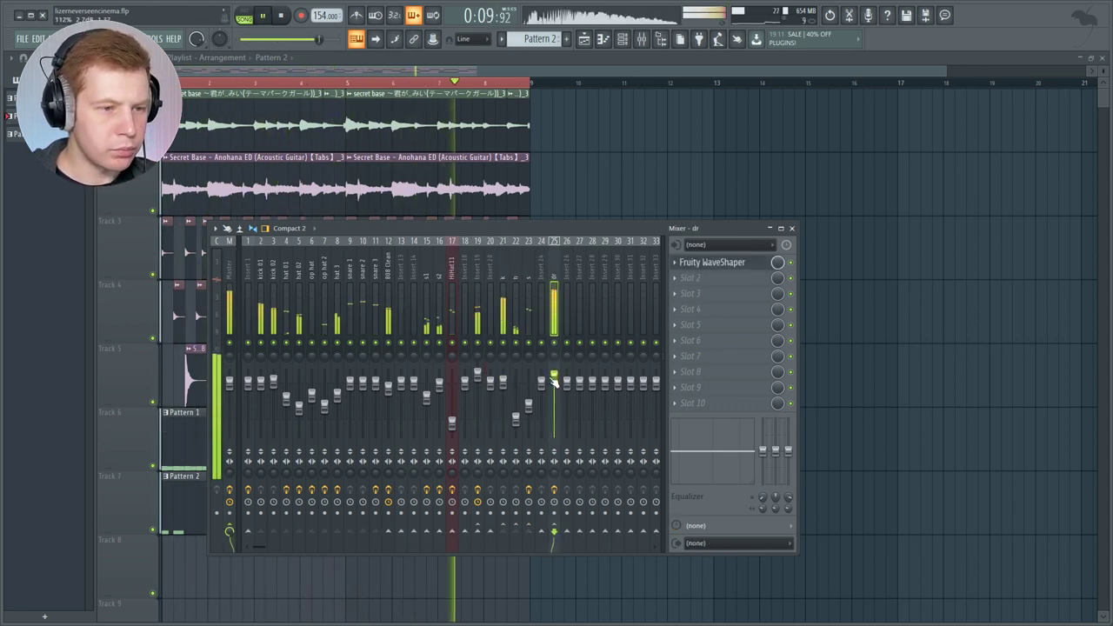
pyautogui.click(503, 382)
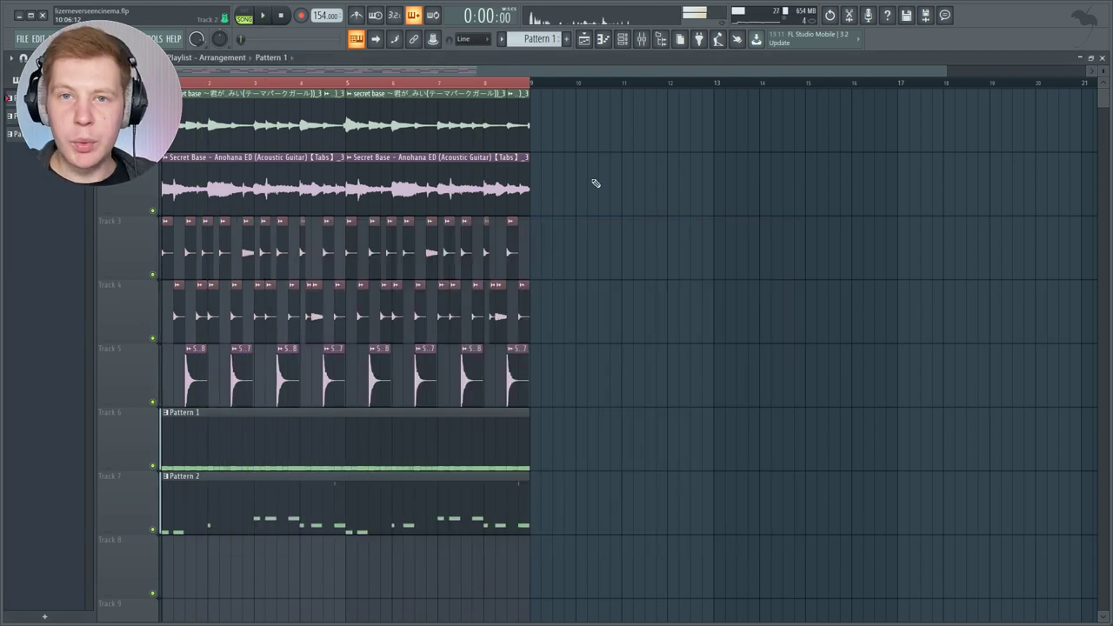
# - Duplicate the guitar sample and percussion clips into bars 9 to 16 and move Pattern 1 and Pattern 2 to bars 9 to 16
pyautogui.moveTo(708, 88); pyautogui.dragTo(153, 349)
pyautogui.moveTo(638, 471); pyautogui.dragTo(559, 447)
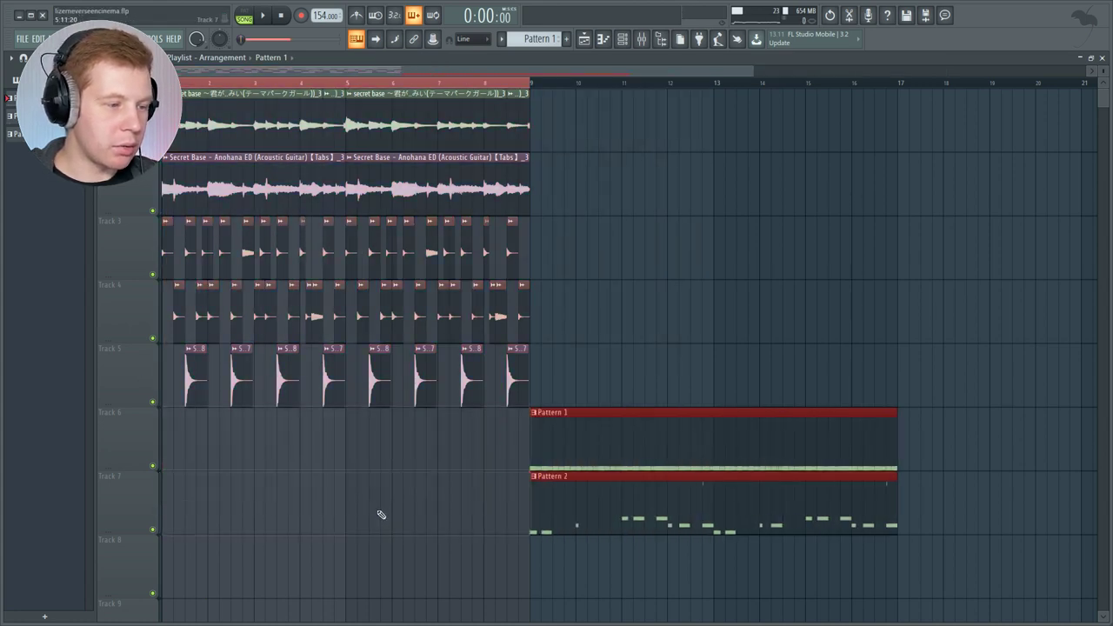
# - Insert a Serum_x64 instrument channel and load its user preset pad bass 01
pyautogui.rightClick(633, 157)
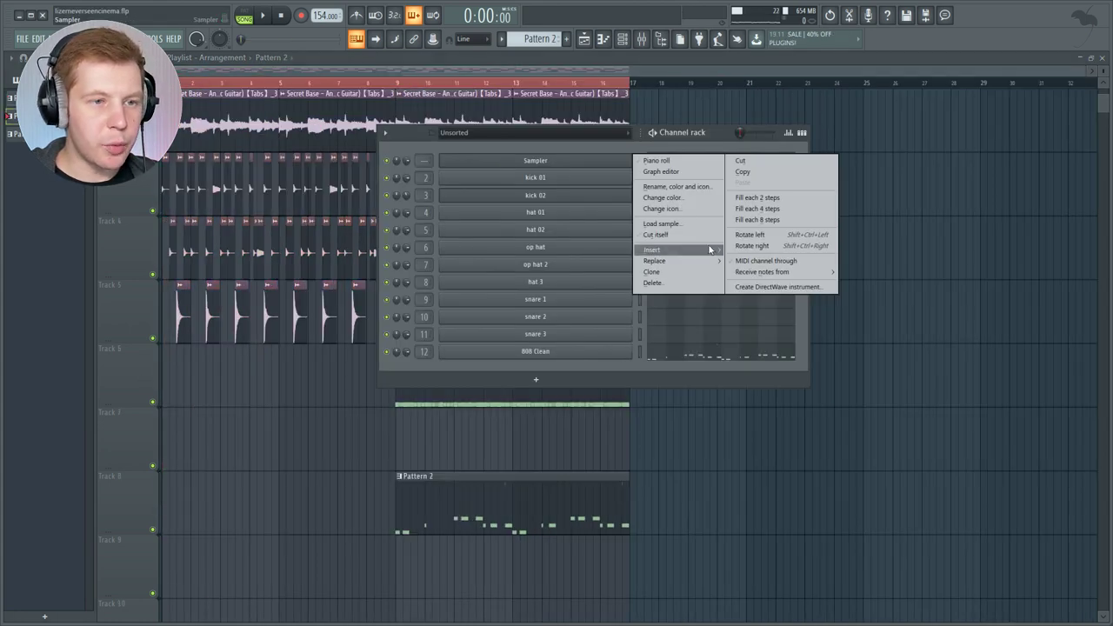
pyautogui.moveTo(683, 249)
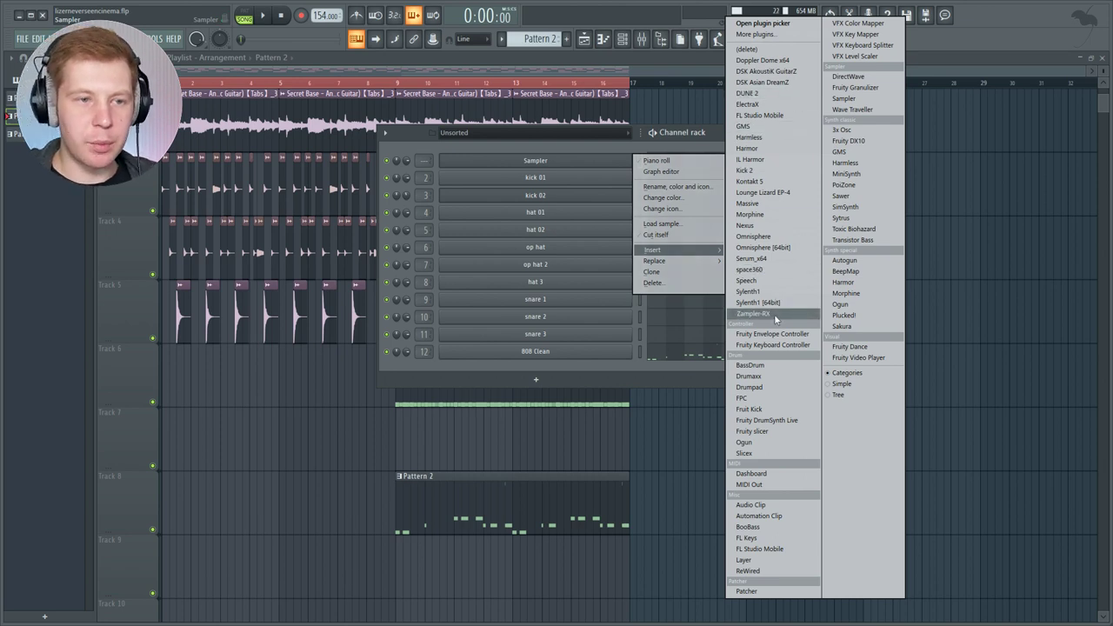
pyautogui.click(756, 260)
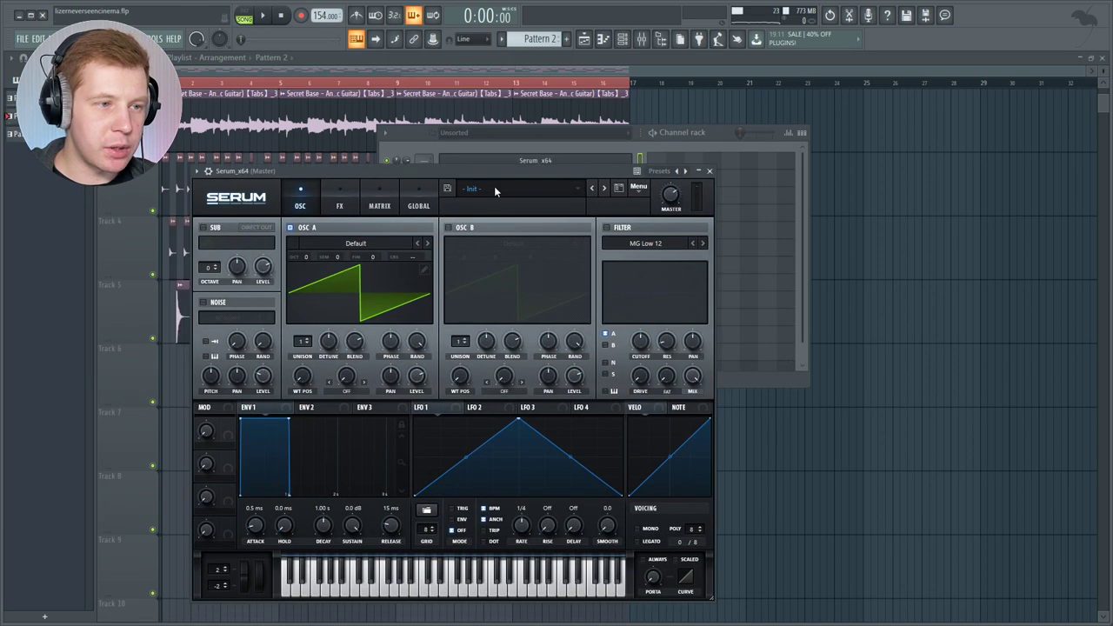
pyautogui.click(494, 190)
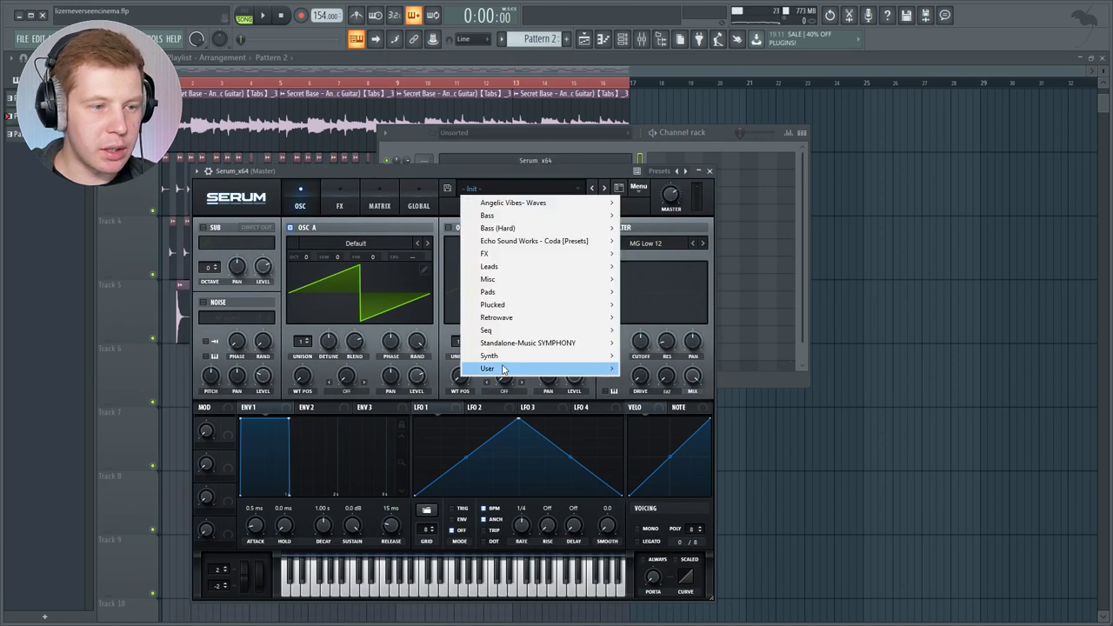
pyautogui.moveTo(505, 369)
pyautogui.click(654, 509)
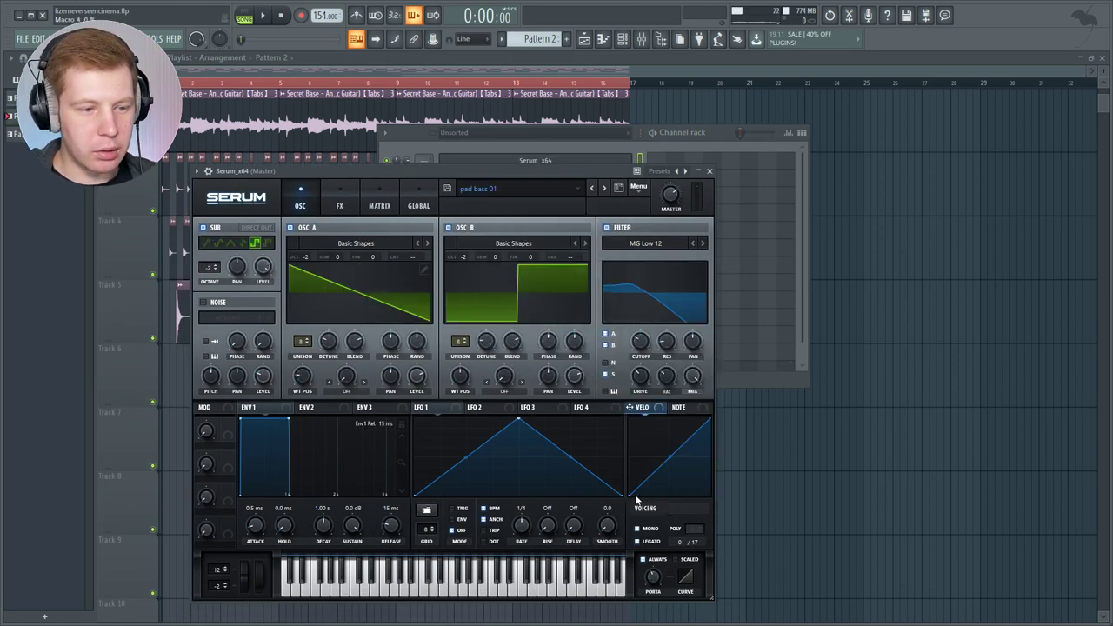
pyautogui.moveTo(491, 175); pyautogui.dragTo(502, 159)
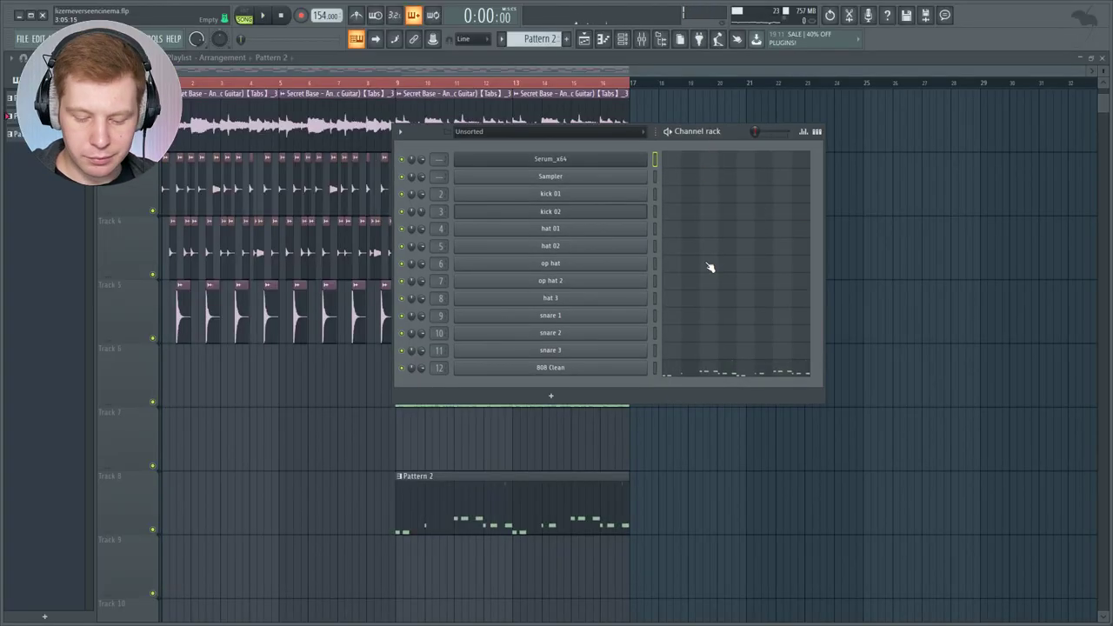
# - Write a Serum_x64 bass line in Pattern 3 with one-bar notes F#4, G#4, A#4 and G#4
pyautogui.rightClick(600, 161)
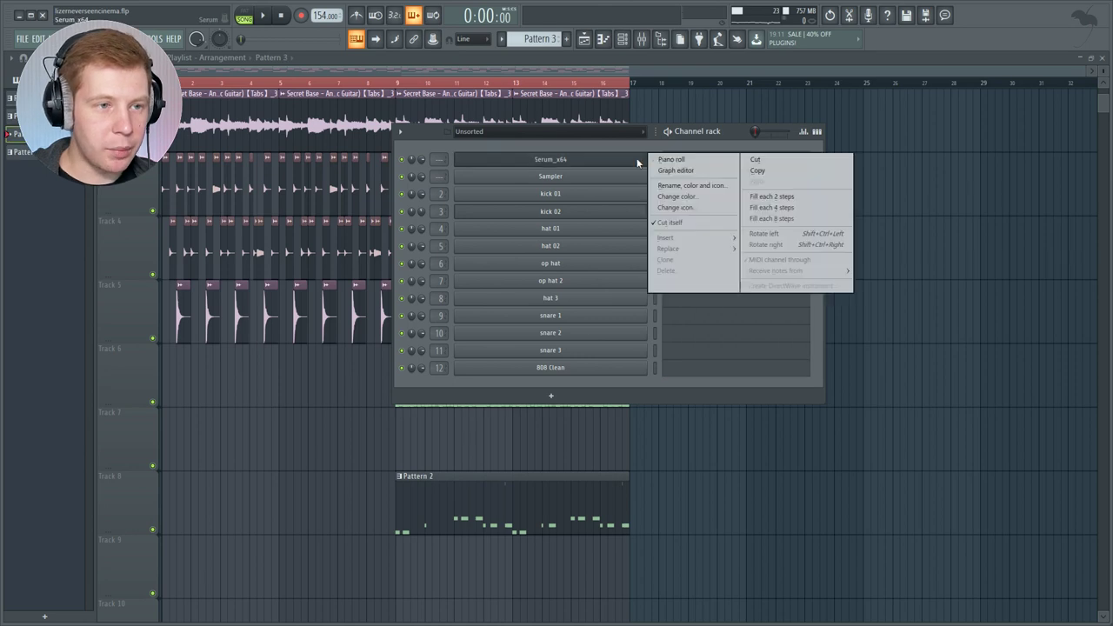
pyautogui.click(675, 158)
pyautogui.moveTo(50, 330); pyautogui.dragTo(49, 419)
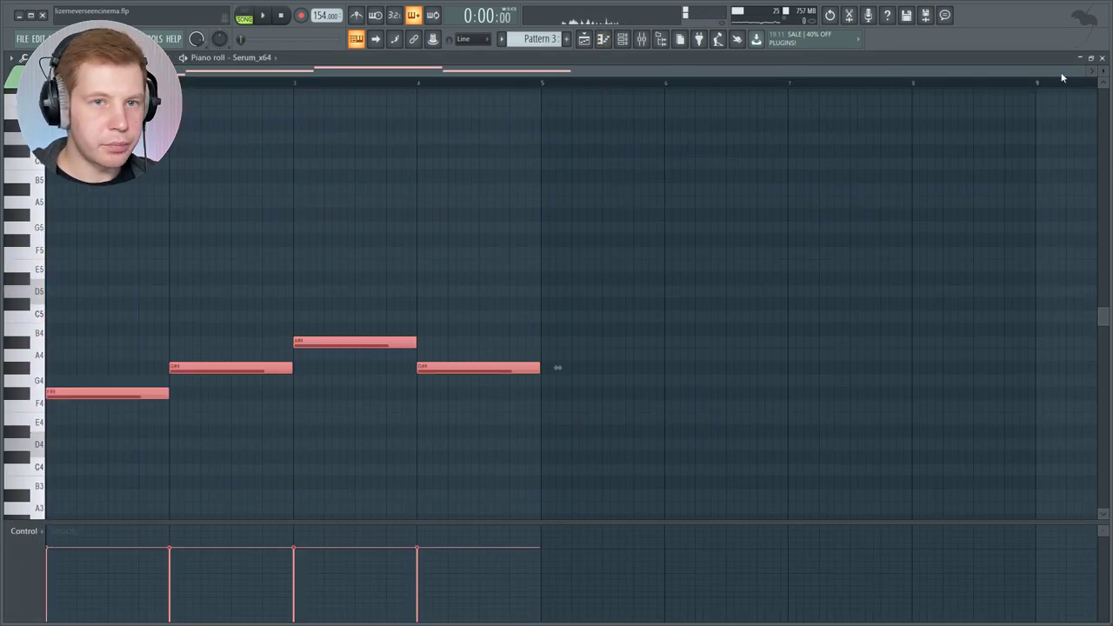
pyautogui.click(1104, 58)
# - Extend the playlist to bar 32 with clip copies, using Pattern 3 instead of Pattern 2 from bar 25, and select the full range
pyautogui.click(738, 514)
pyautogui.moveTo(781, 493); pyautogui.dragTo(808, 419)
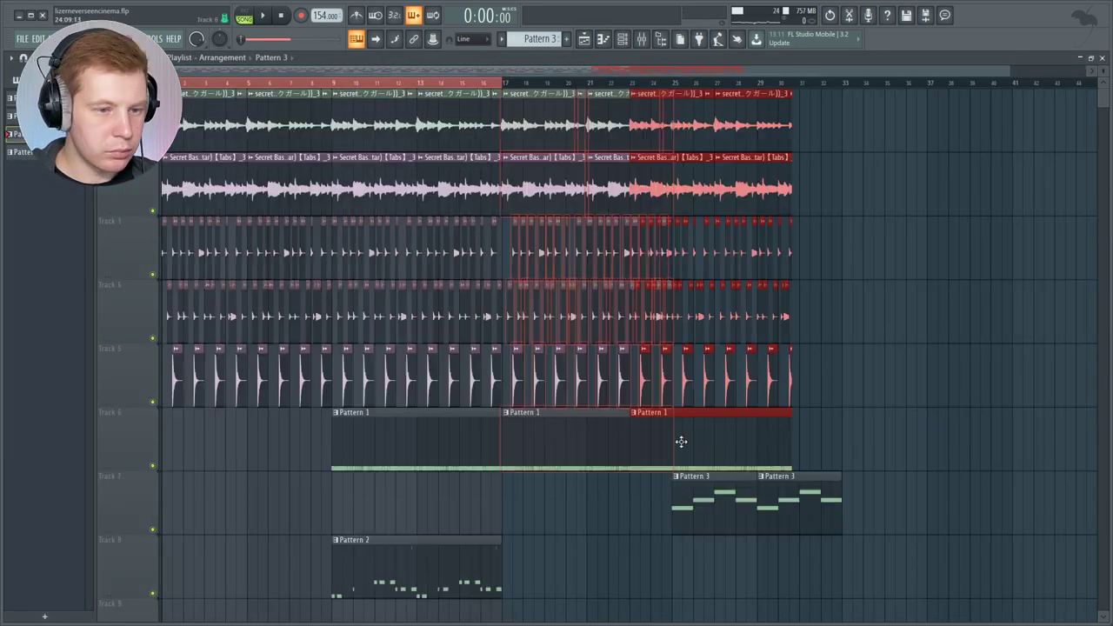
pyautogui.moveTo(681, 442); pyautogui.dragTo(724, 442)
pyautogui.keyDown('ctrl'); pyautogui.click(874, 407); pyautogui.keyUp('ctrl')
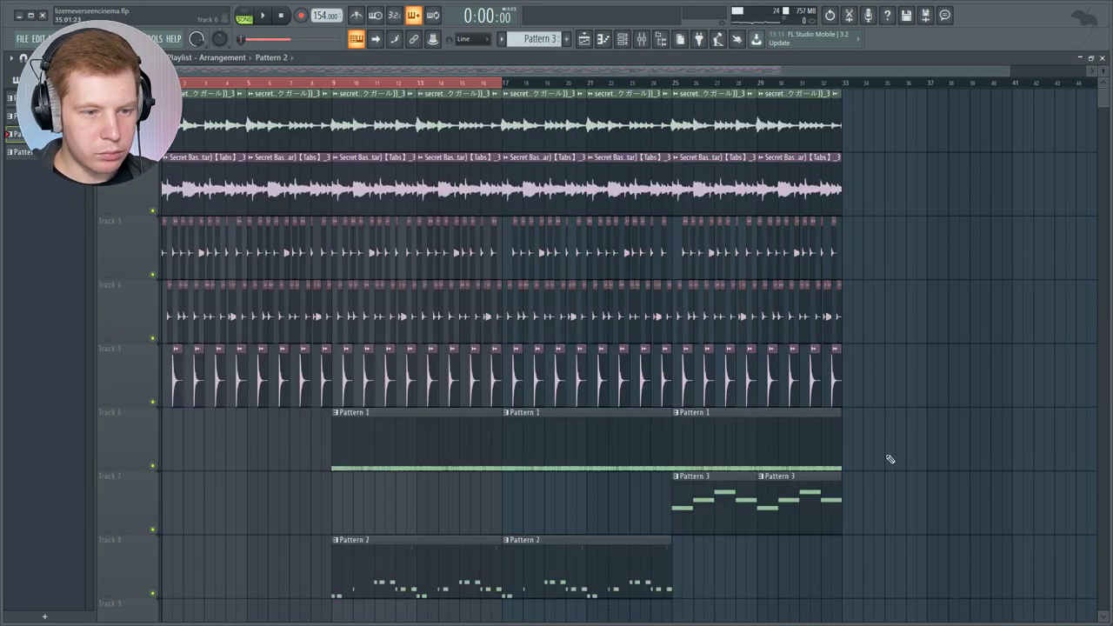
pyautogui.moveTo(840, 83); pyautogui.dragTo(163, 84)
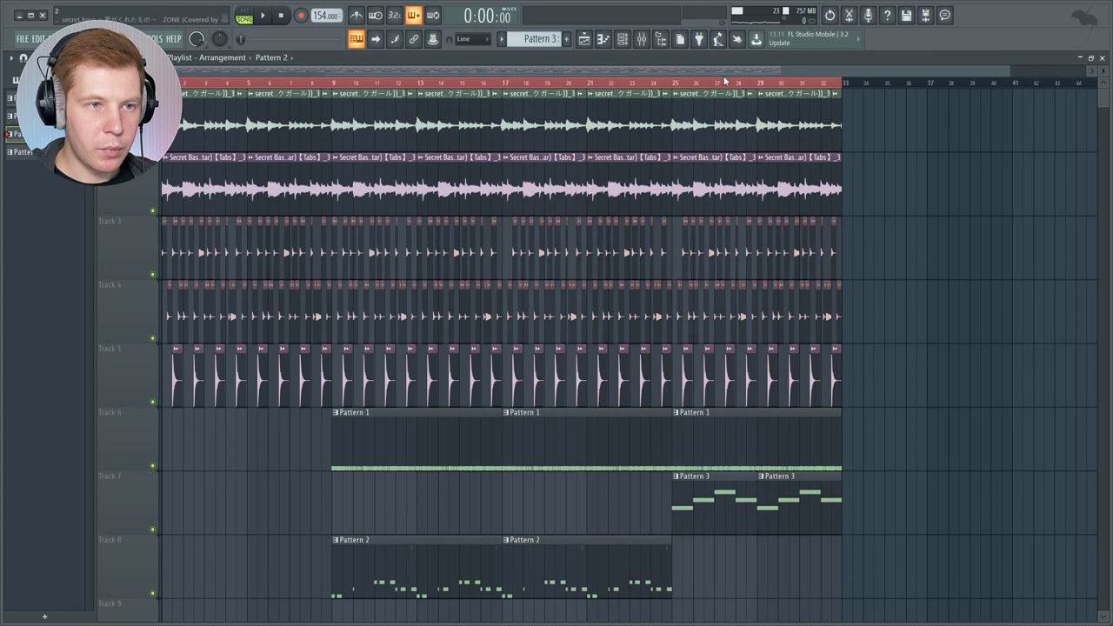
pyautogui.click(682, 86)
# - Add Gross Beat to the third effect slot of Insert 19 and load its Momentary preset
pyautogui.press('F9')
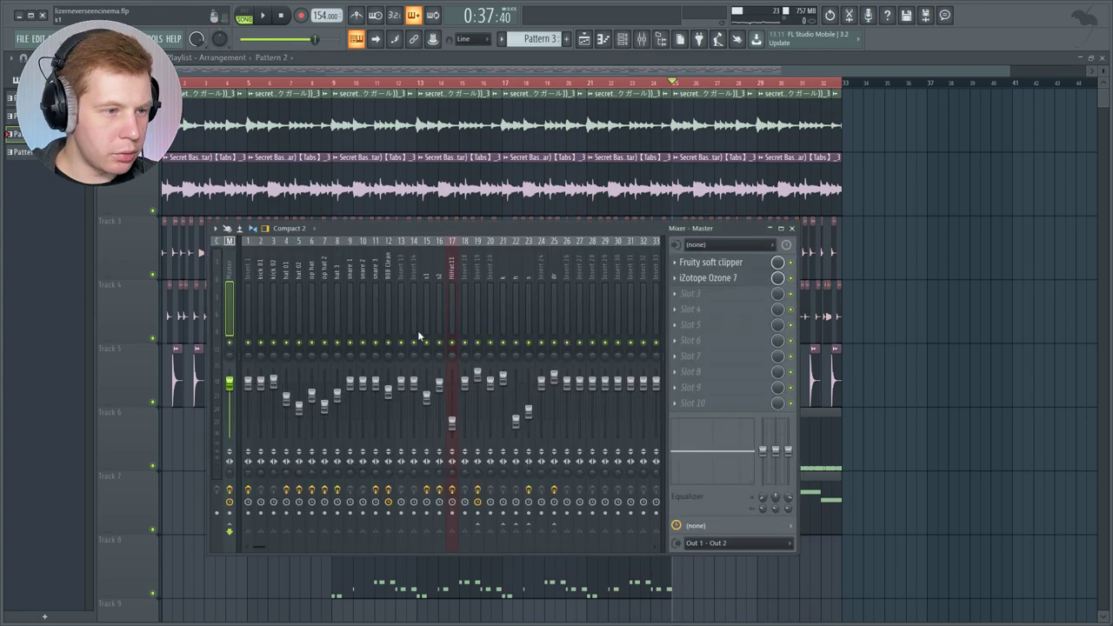
pyautogui.click(478, 339)
pyautogui.click(691, 293)
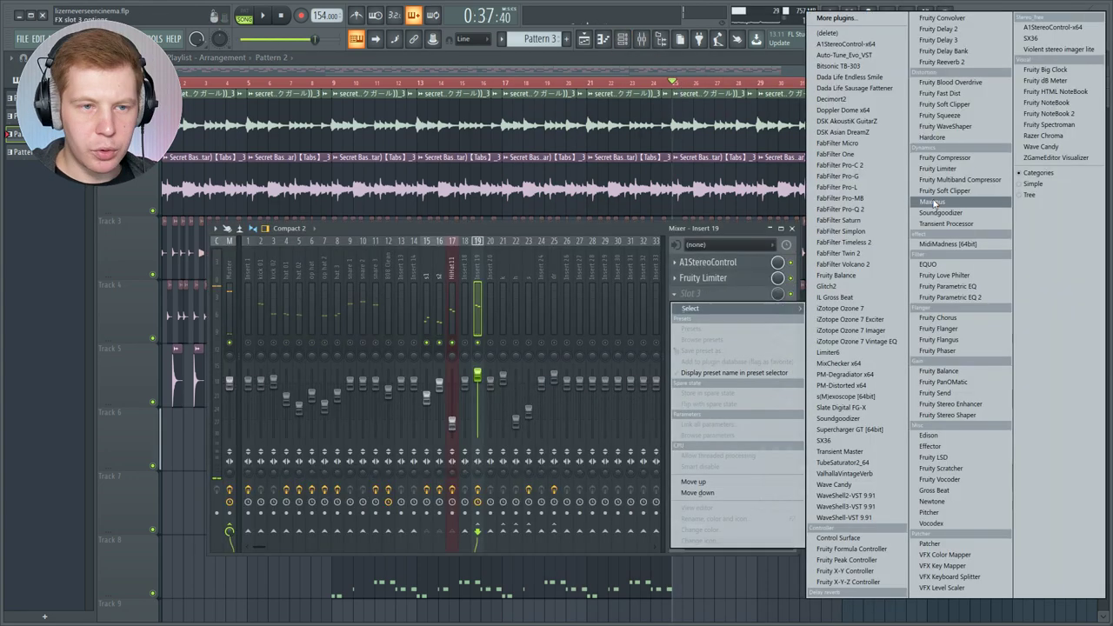
pyautogui.click(893, 300)
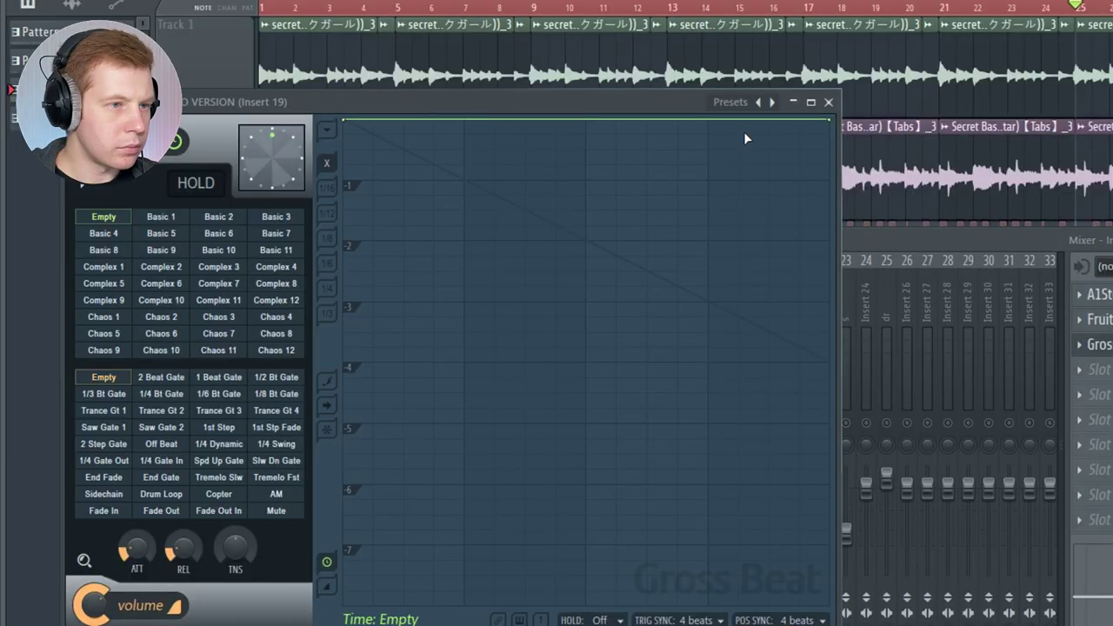
pyautogui.click(774, 102)
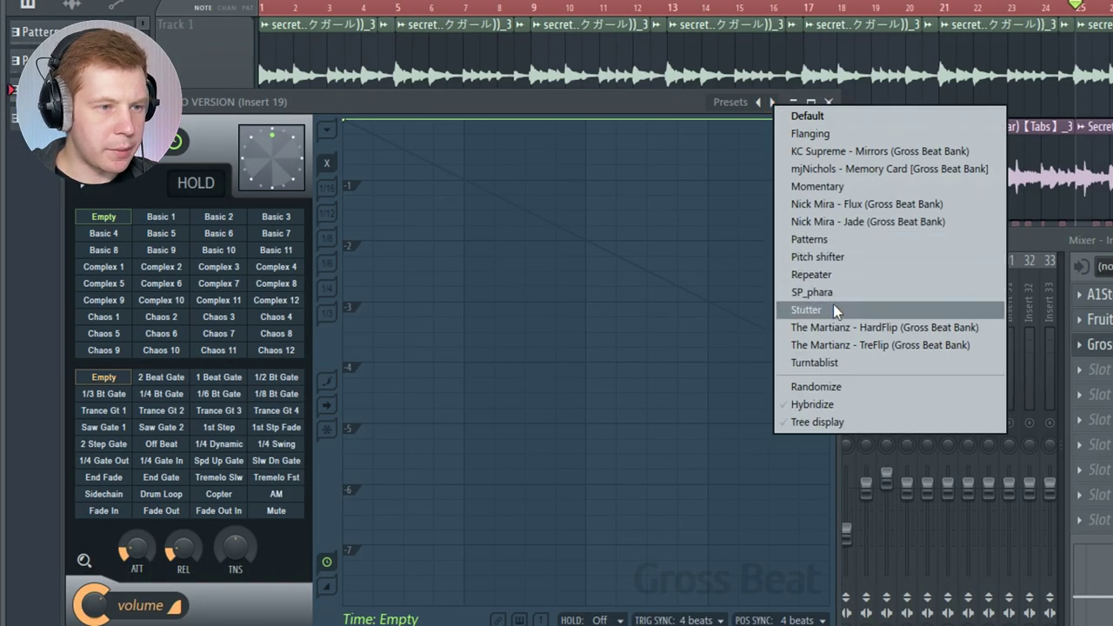
pyautogui.click(817, 186)
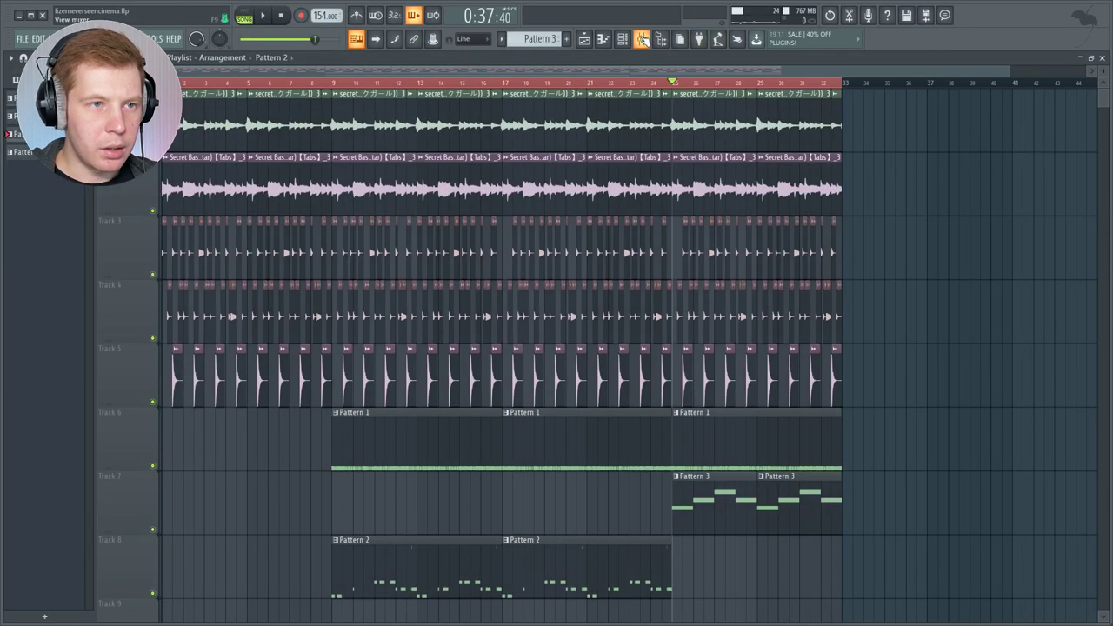
# - Automate Gross Beat's time mix with a clip held at minimum until bar 25 and at maximum from there on
pyautogui.click(642, 39)
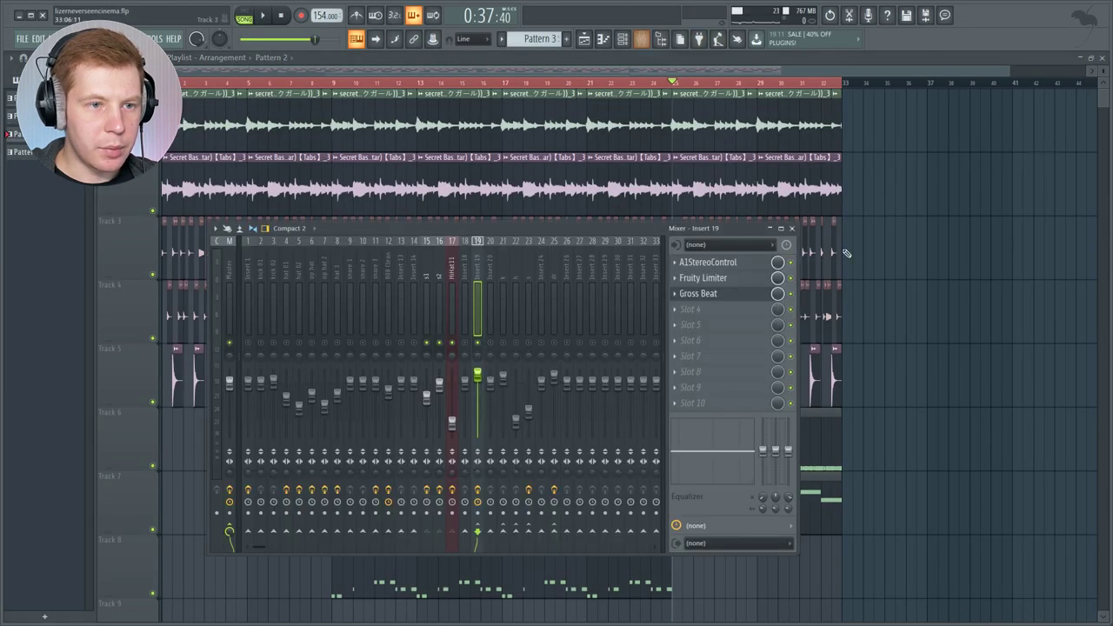
pyautogui.click(706, 294)
pyautogui.rightClick(55, 168)
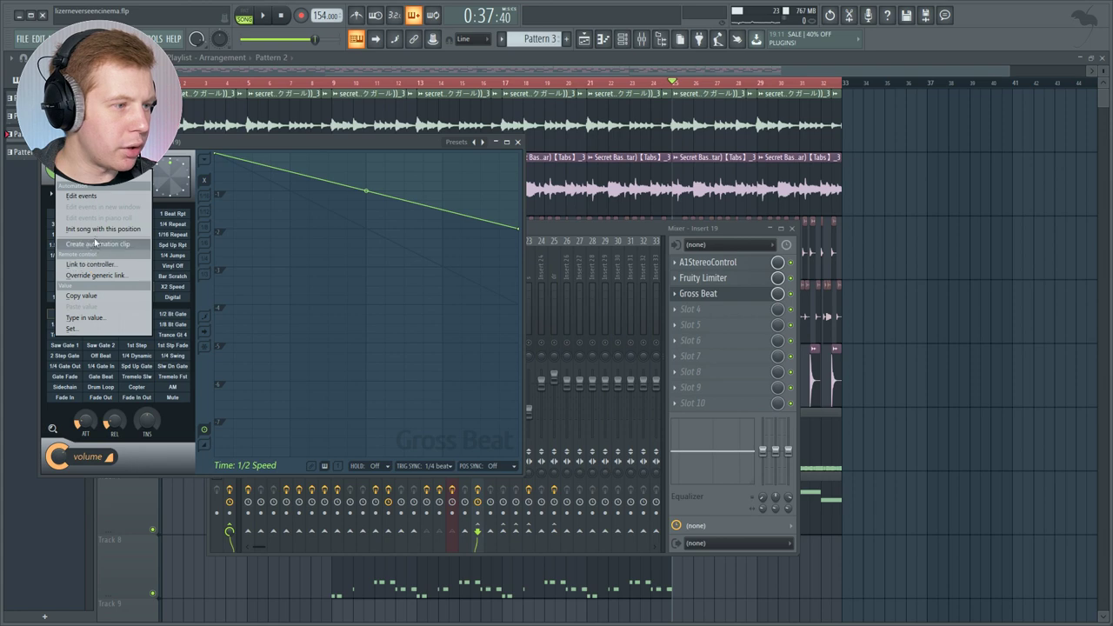
pyautogui.click(94, 245)
pyautogui.rightClick(931, 294)
pyautogui.scroll(-4, 879, 365)
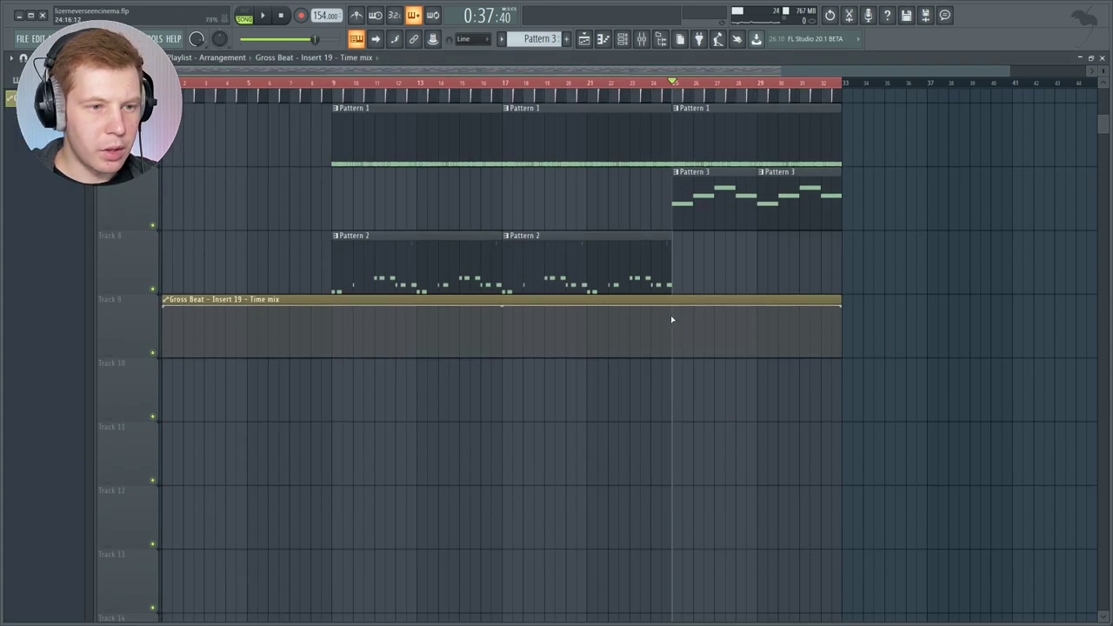
pyautogui.rightClick(675, 330)
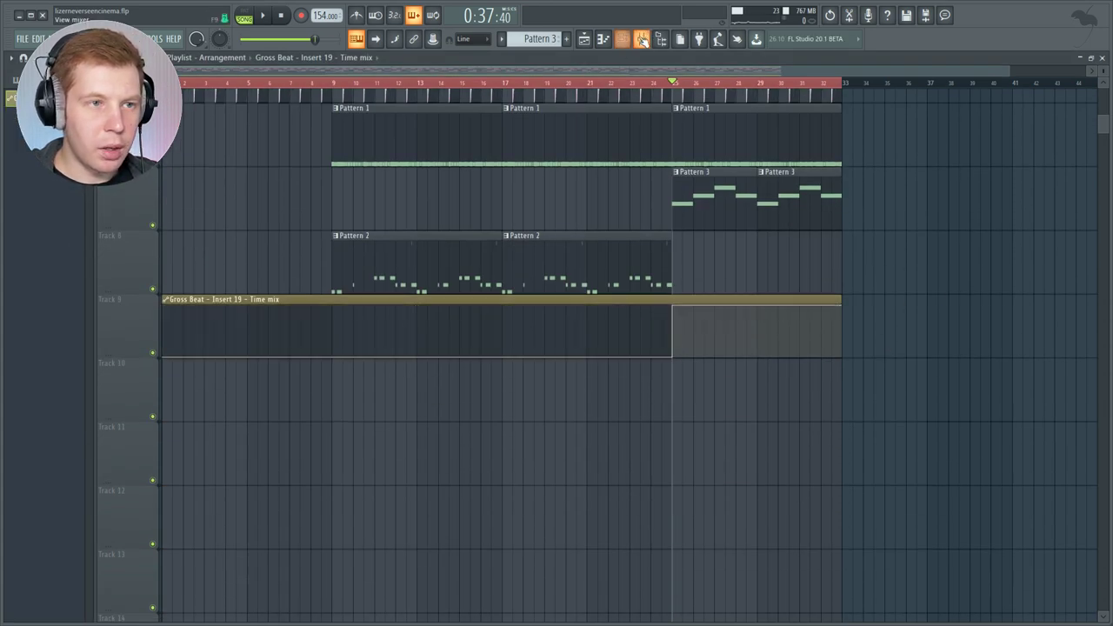
# - Add OneKnob Filter Stereo to the dr mixer track and create automation clips for the last tweaked parameters
pyautogui.click(642, 39)
pyautogui.moveTo(491, 274); pyautogui.dragTo(563, 276)
pyautogui.moveTo(563, 277); pyautogui.dragTo(555, 277)
pyautogui.click(875, 519)
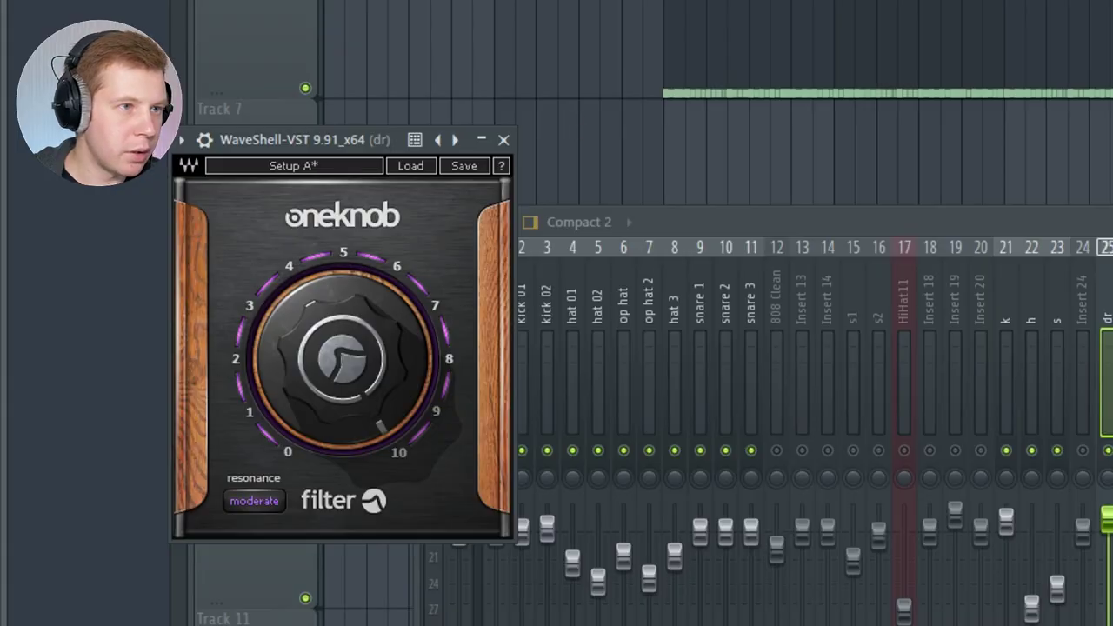
pyautogui.rightClick(432, 36)
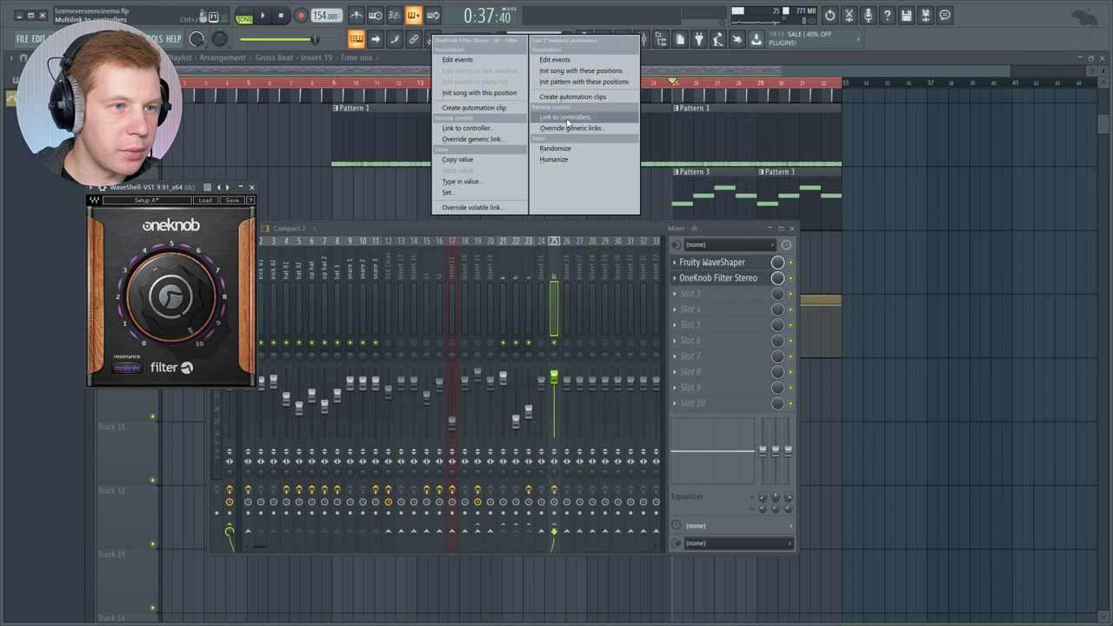
pyautogui.click(565, 96)
# - Shape the Gross Beat time slot automation to stay flat at the top until bar 25, drop there and ramp up to the end
pyautogui.rightClick(673, 441)
pyautogui.moveTo(674, 441); pyautogui.dragTo(673, 469)
pyautogui.rightClick(674, 442)
pyautogui.moveTo(848, 446); pyautogui.dragTo(846, 448)
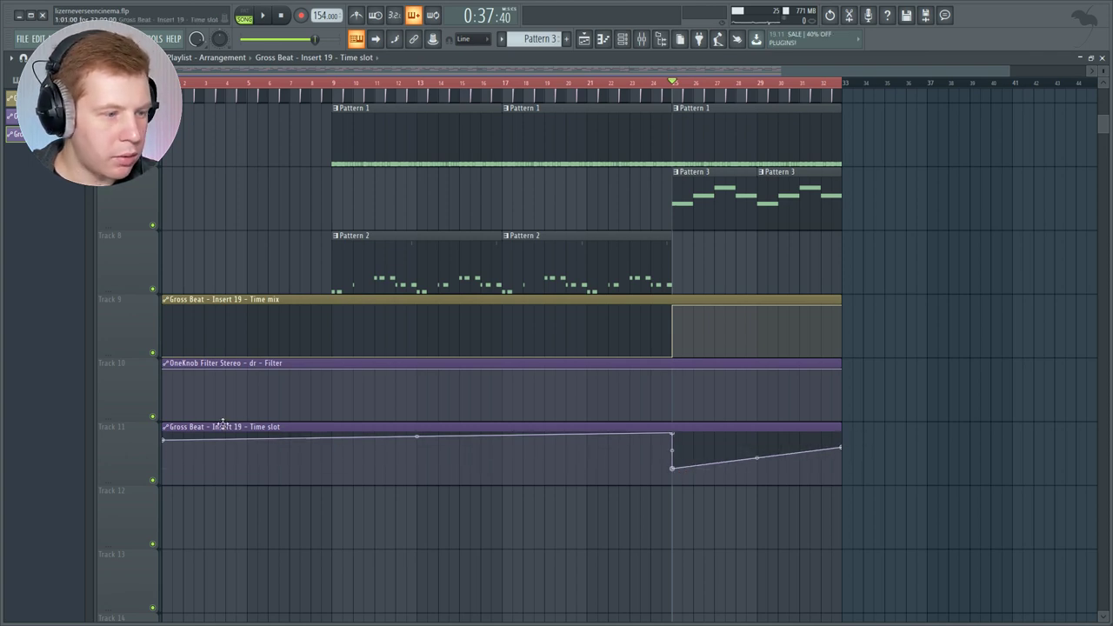
pyautogui.moveTo(168, 442); pyautogui.dragTo(168, 432)
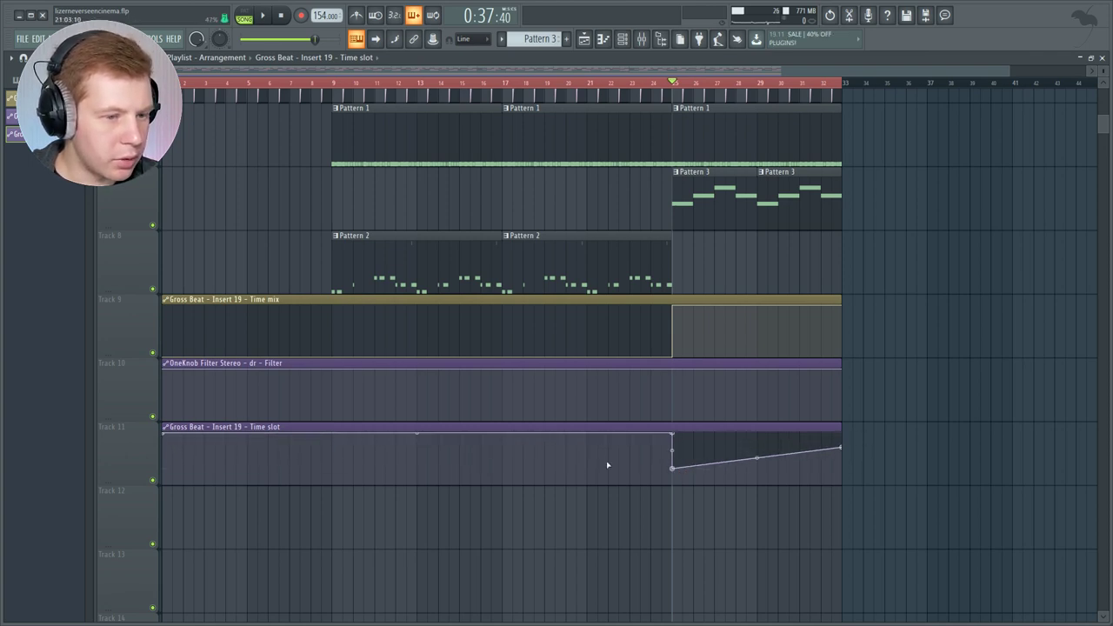
# - Automate the OneKnob Filter Stereo mix level on dr, at zero until bar 25 and raised from there to the end
pyautogui.click(642, 41)
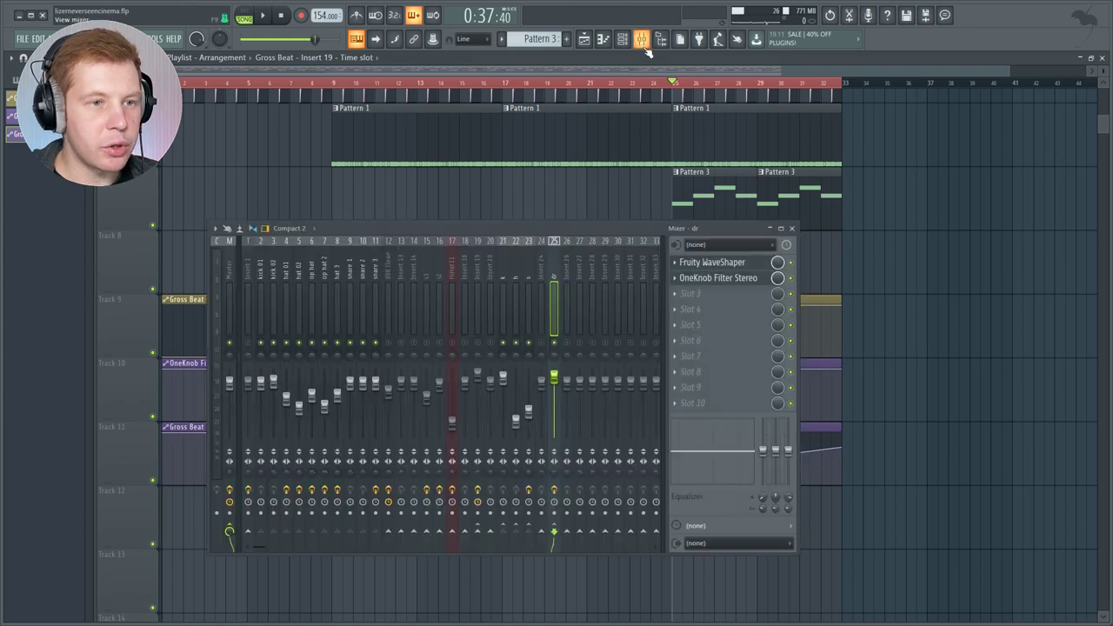
pyautogui.rightClick(776, 279)
pyautogui.click(830, 356)
pyautogui.rightClick(674, 514)
pyautogui.rightClick(674, 551)
pyautogui.moveTo(672, 514); pyautogui.dragTo(672, 497)
pyautogui.moveTo(165, 498); pyautogui.dragTo(153, 548)
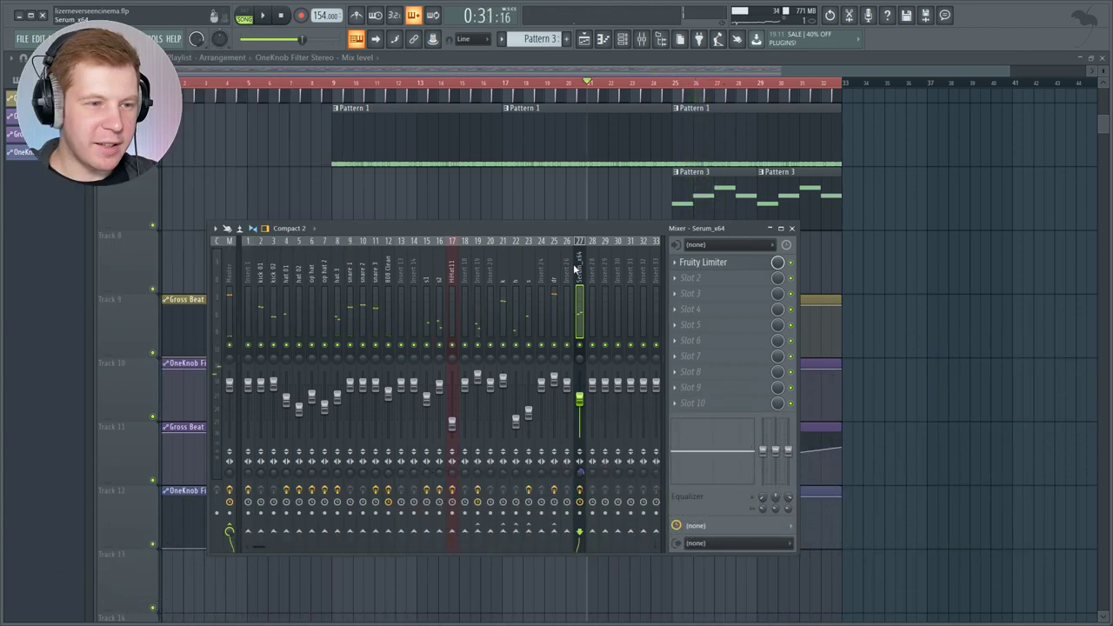
# - Review the dr, s1 and 808 Clean mixer tracks while the beat plays
pyautogui.click(553, 274)
pyautogui.click(428, 275)
pyautogui.click(386, 278)
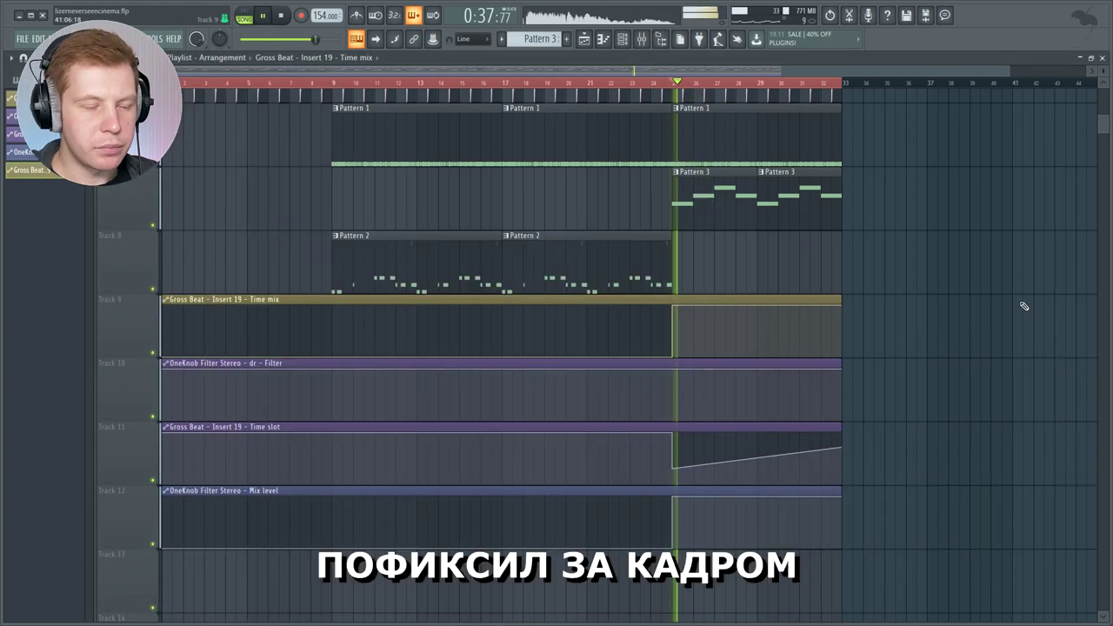